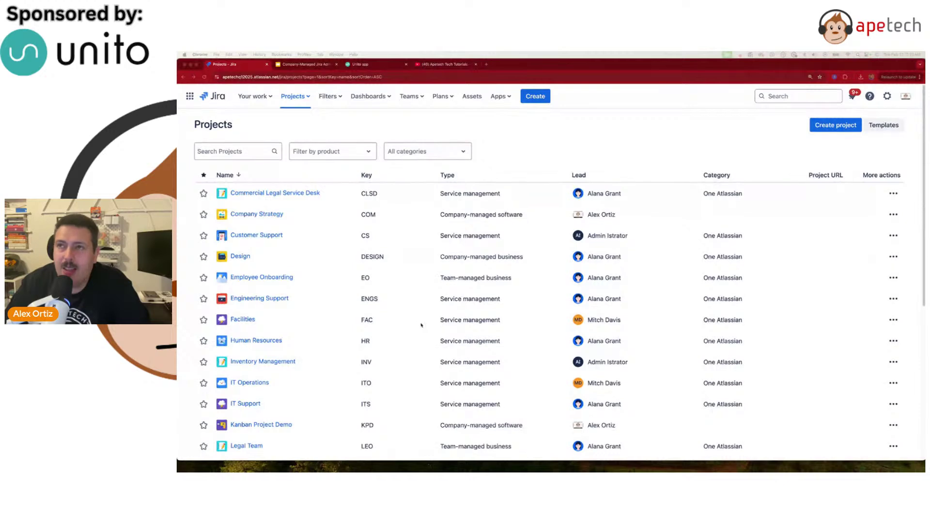
Open the full list of projects and examine which project types are company-managed and which are team-managed.
scroll(421, 327, down, 1)
scroll(420, 326, down, 2)
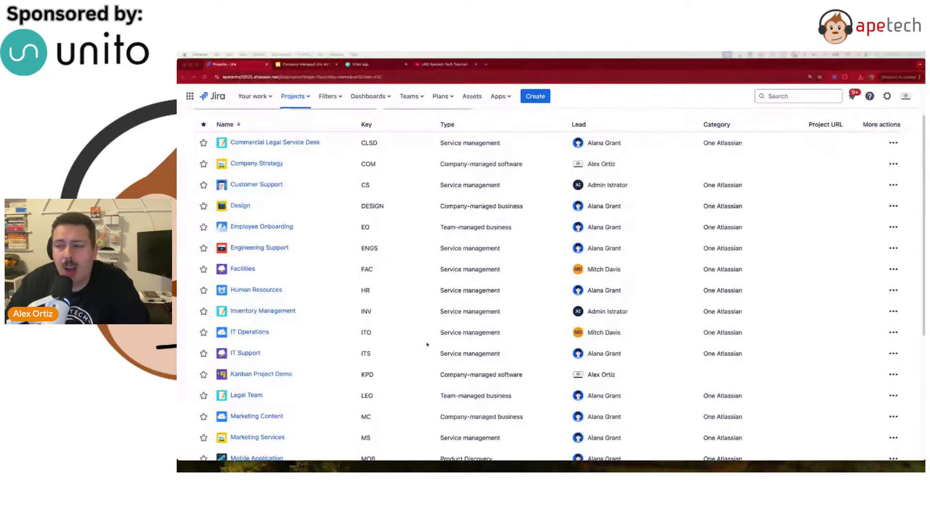
scroll(431, 353, down, 2)
scroll(439, 231, up, 4)
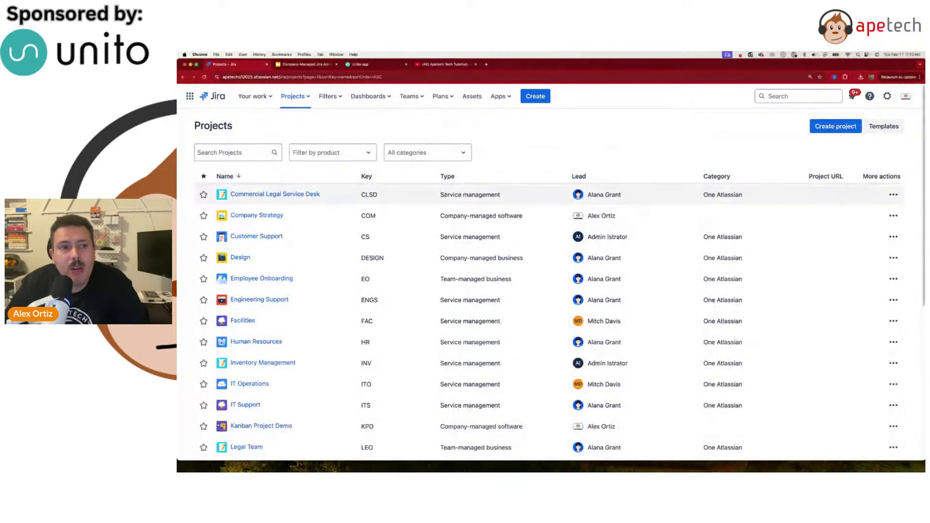
click(293, 96)
click(312, 254)
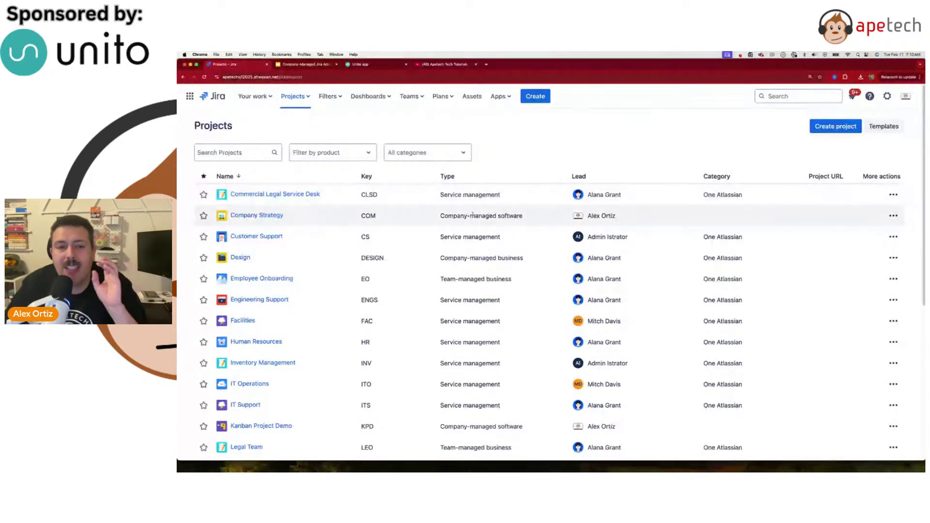
drag(443, 216, 498, 216)
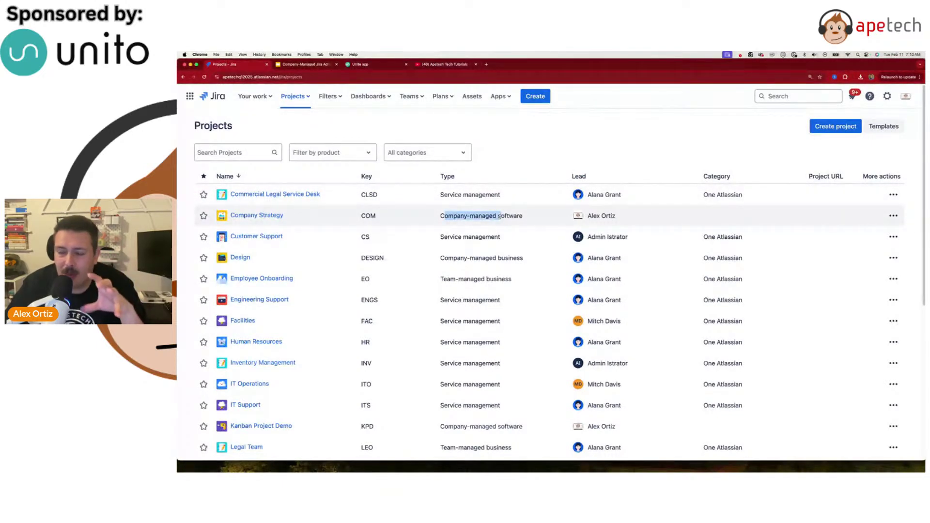
scroll(485, 237, down, 1)
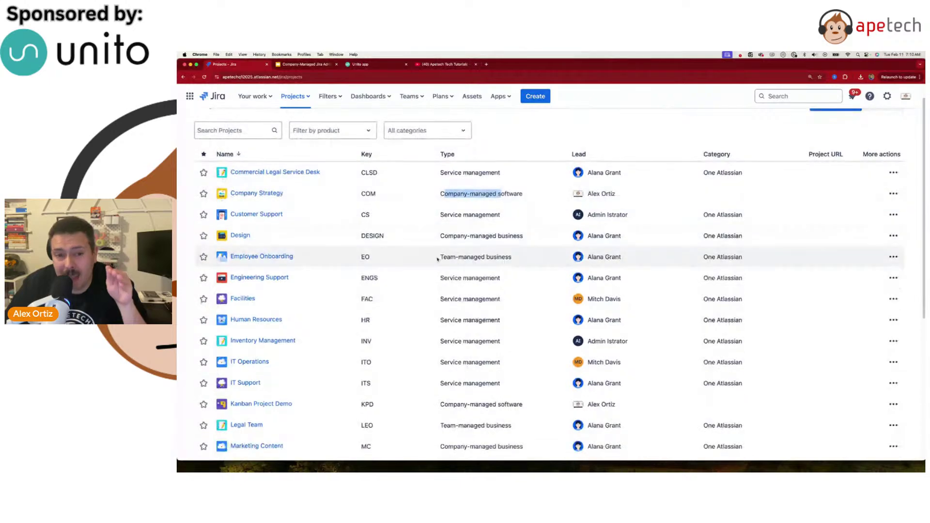
drag(440, 258, 488, 259)
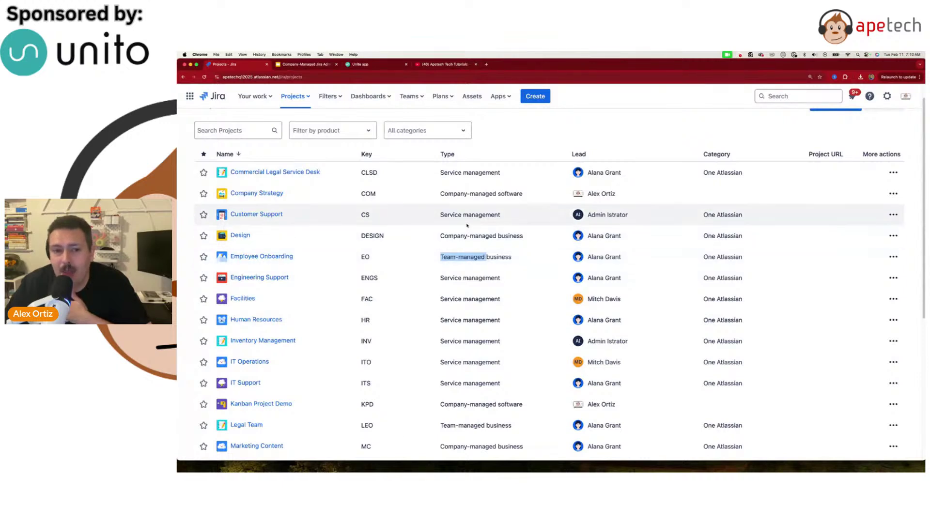
drag(453, 193, 490, 193)
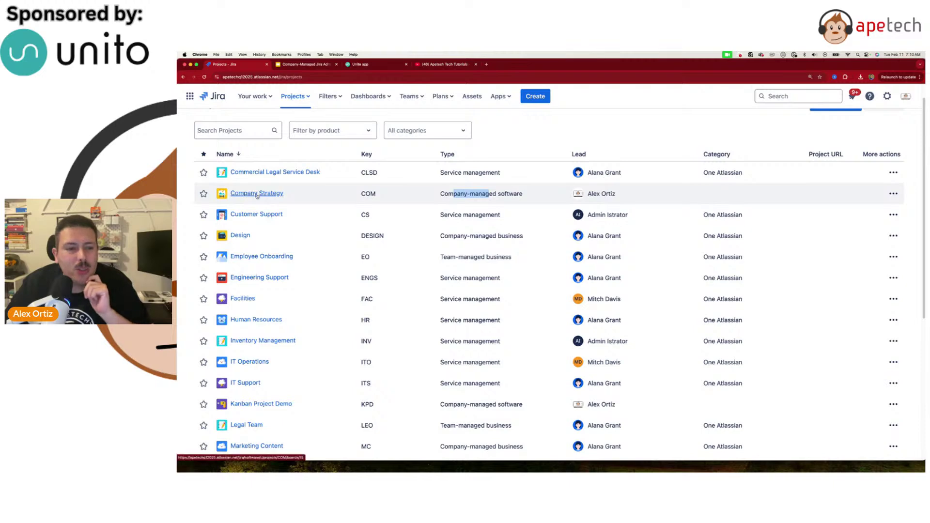
Open the Kanban Project Demo project, highlight its company-managed label, and open its project settings.
scroll(262, 197, down, 4)
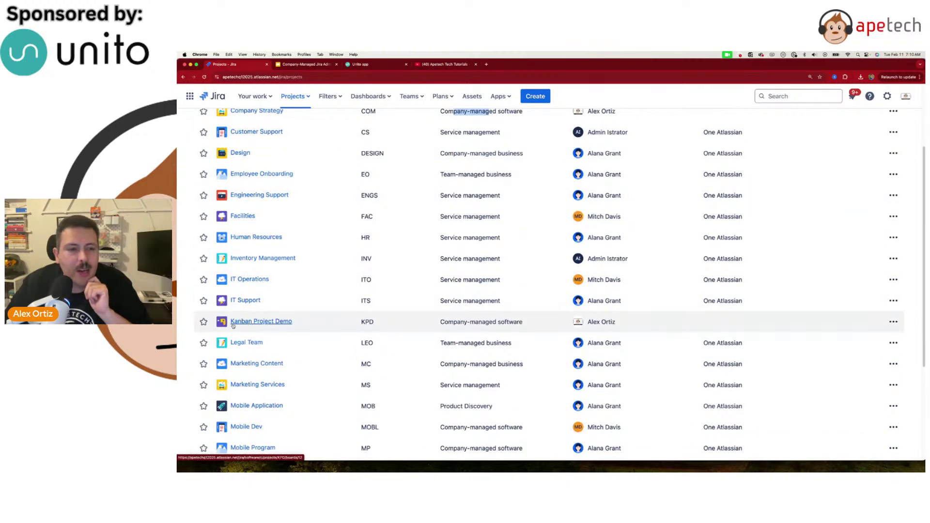
click(254, 323)
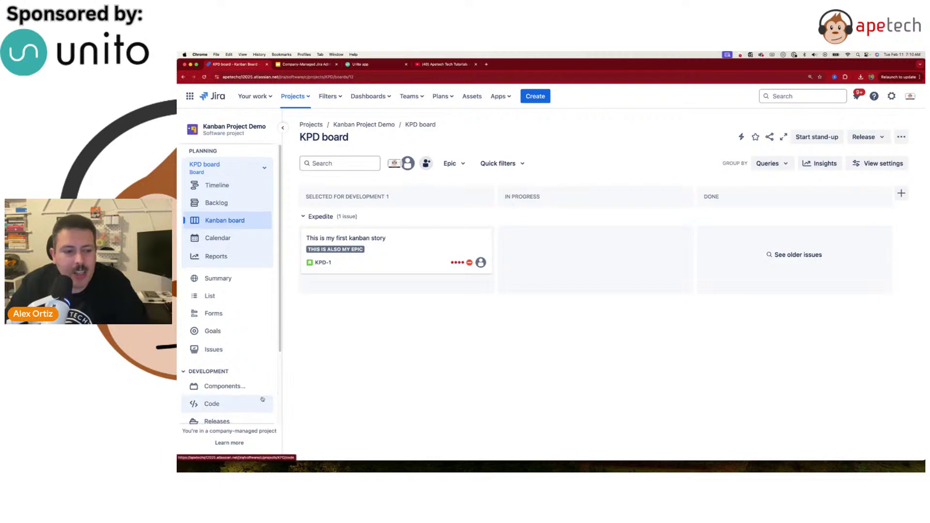
drag(210, 431, 250, 435)
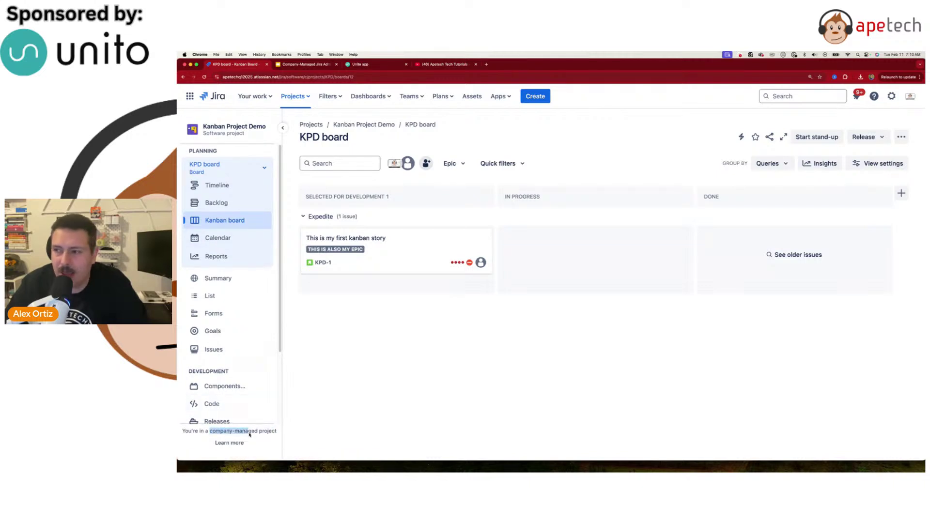
scroll(228, 388, down, 4)
click(223, 394)
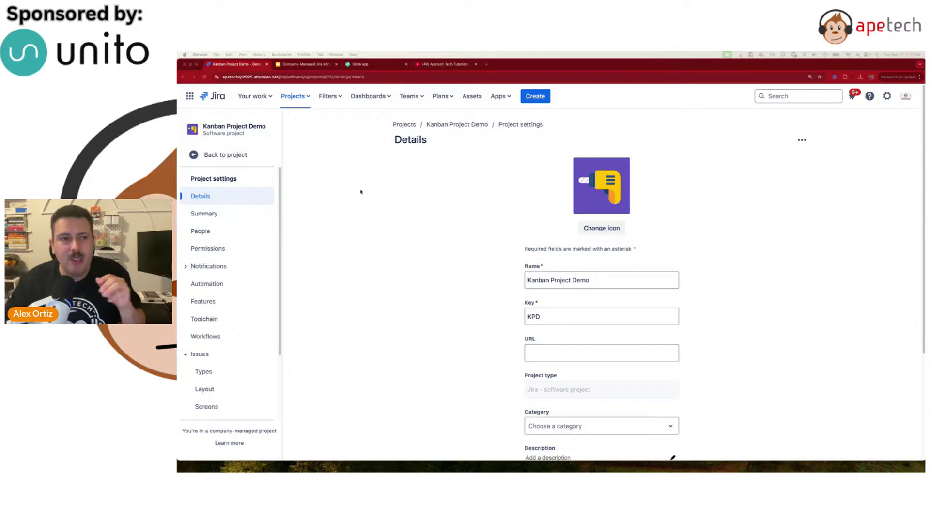
Go back to the Kanban Project Demo board and reopen its project settings.
click(250, 78)
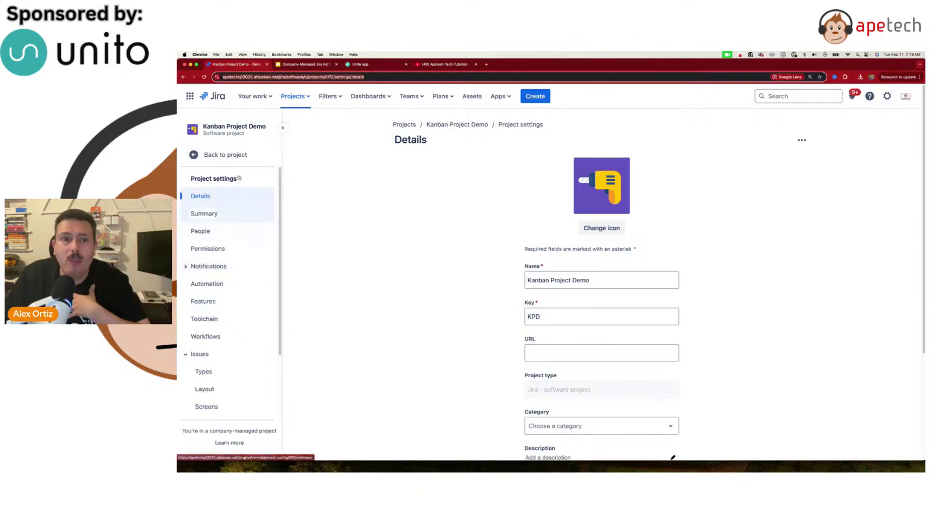
click(230, 155)
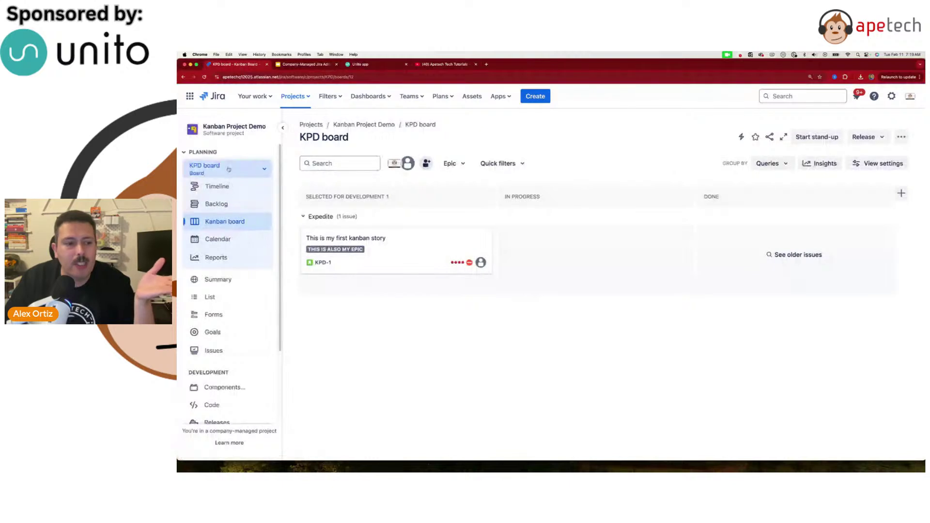
scroll(218, 339, down, 4)
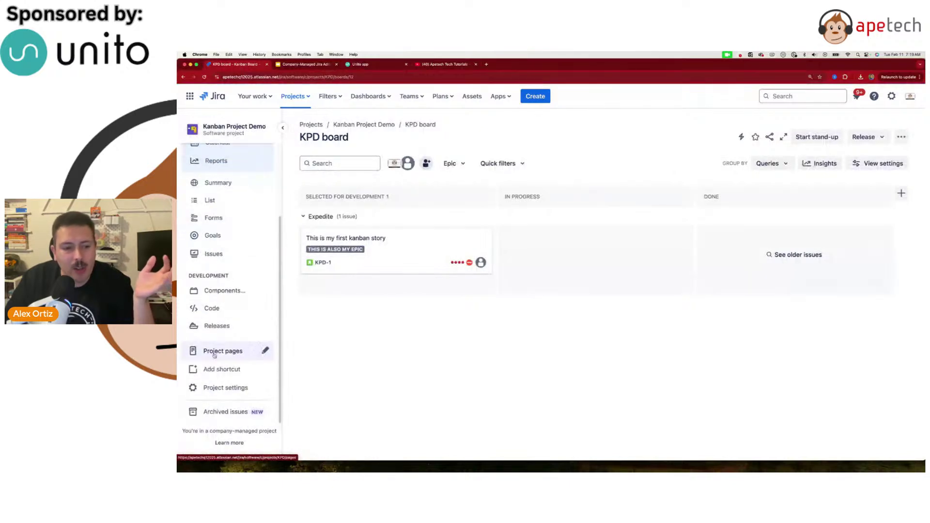
click(221, 389)
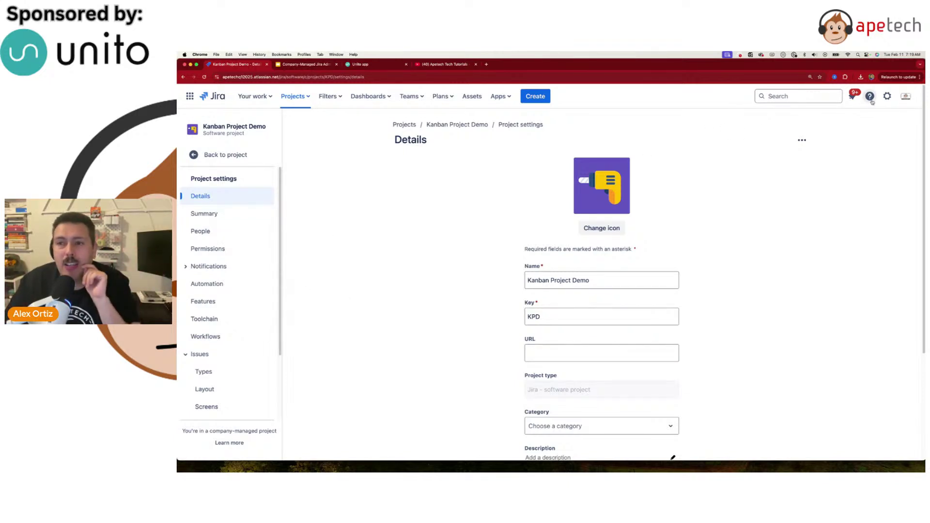
Look through the Jira-wide settings categories, including System, Products, Projects, Issues and Apps, and close the list.
click(887, 96)
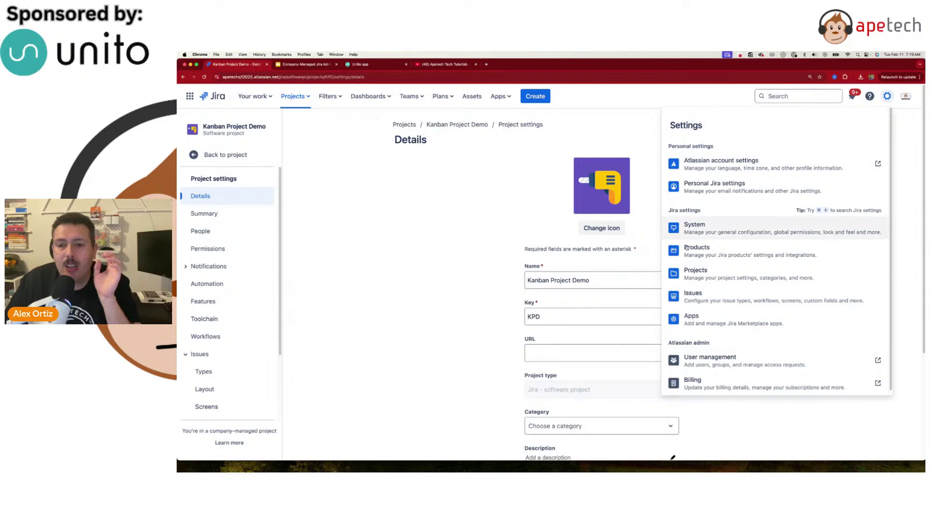
scroll(730, 212, down, 1)
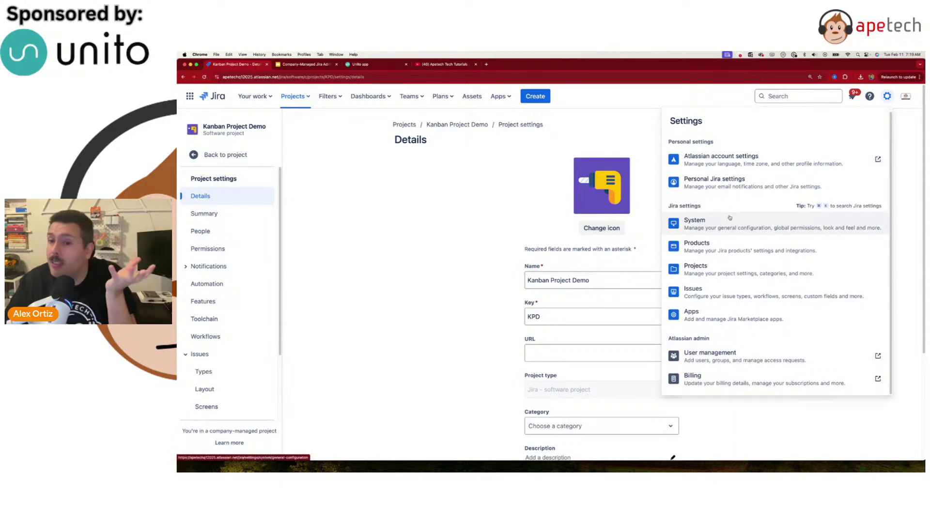
scroll(724, 204, up, 1)
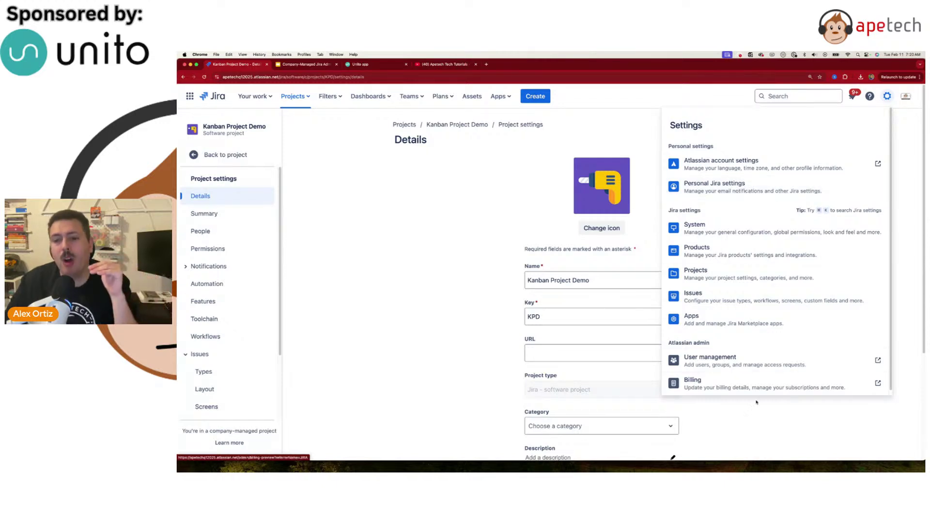
scroll(740, 375, down, 1)
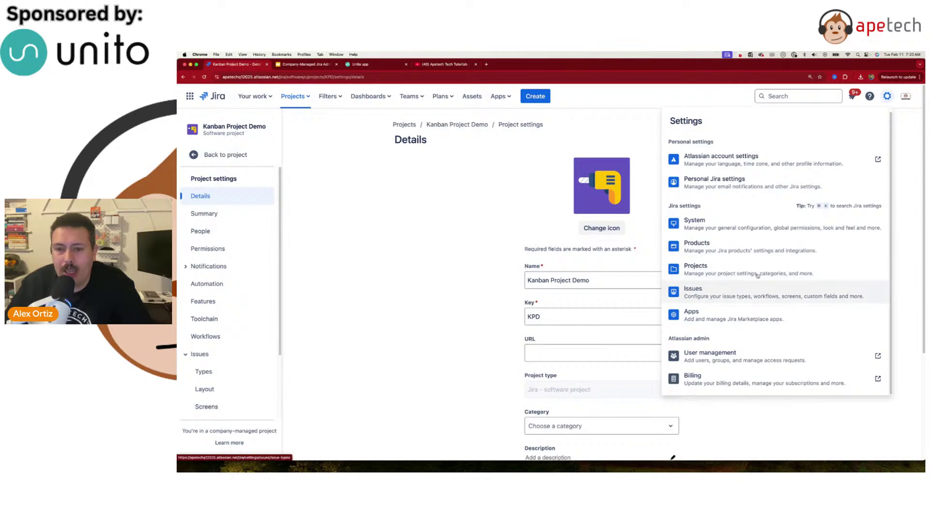
click(386, 247)
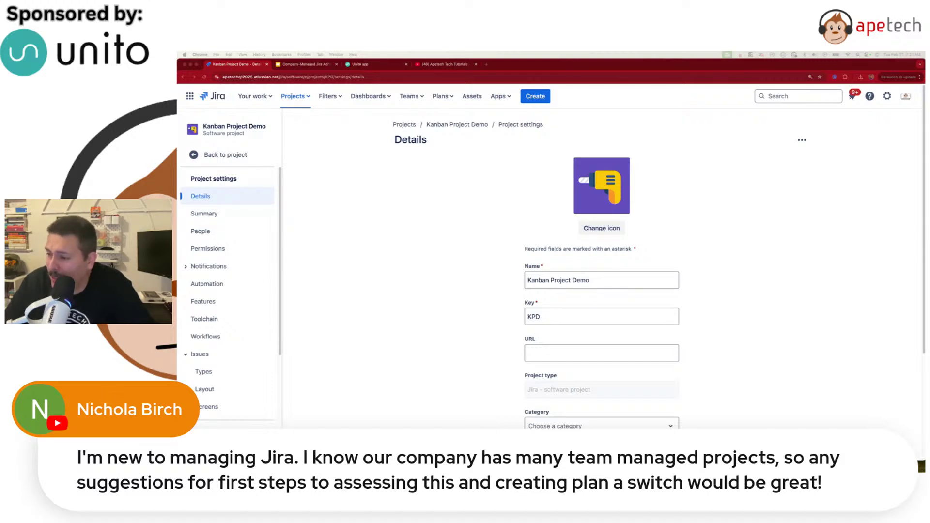
Leave the project settings and return to the list of all projects.
click(292, 96)
click(310, 257)
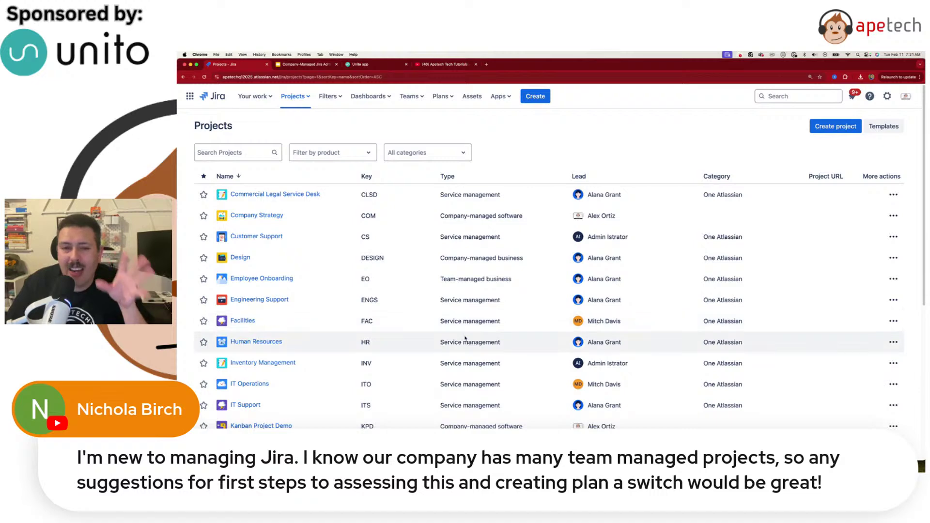
Switch to YouTube and search for "apetech conver to company managed project".
click(444, 66)
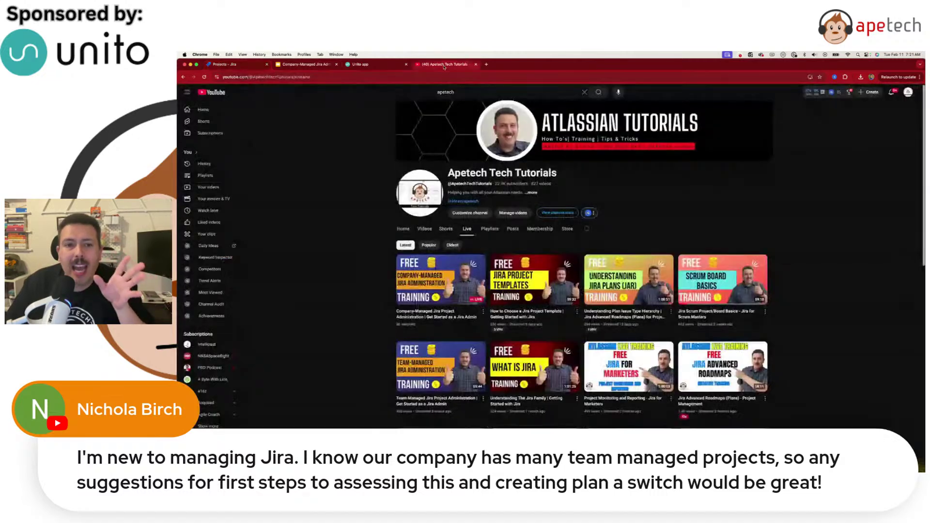
click(468, 92)
text(apetech)
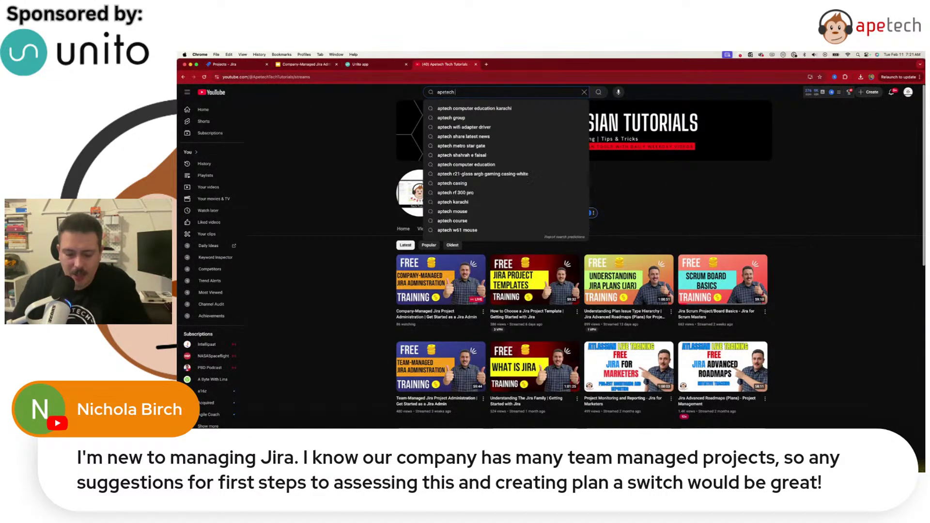
text( conver)
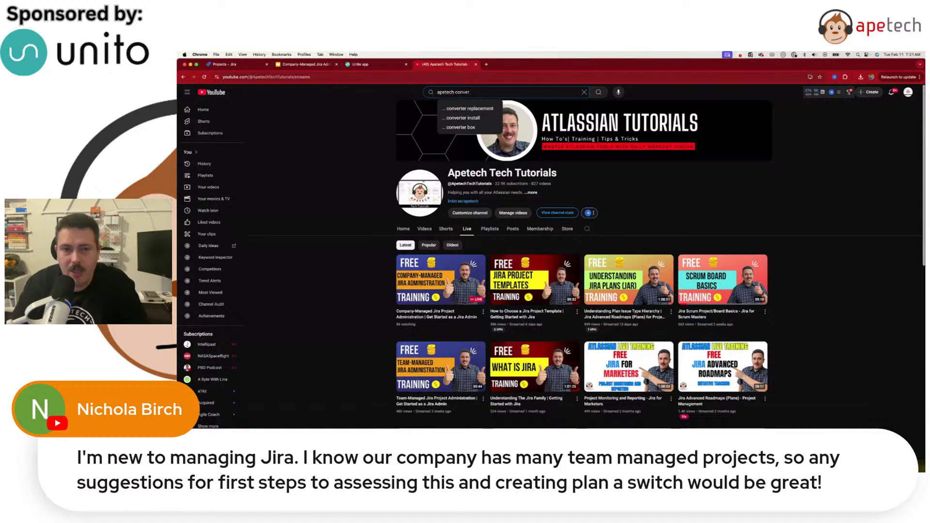
text( to compna)
key(BackSpace)
key(BackSpace)
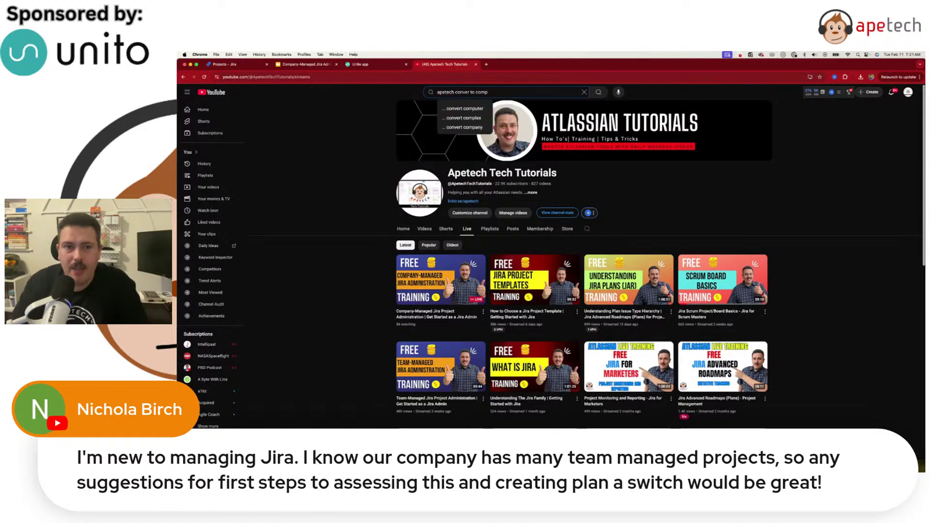
text(any managed project)
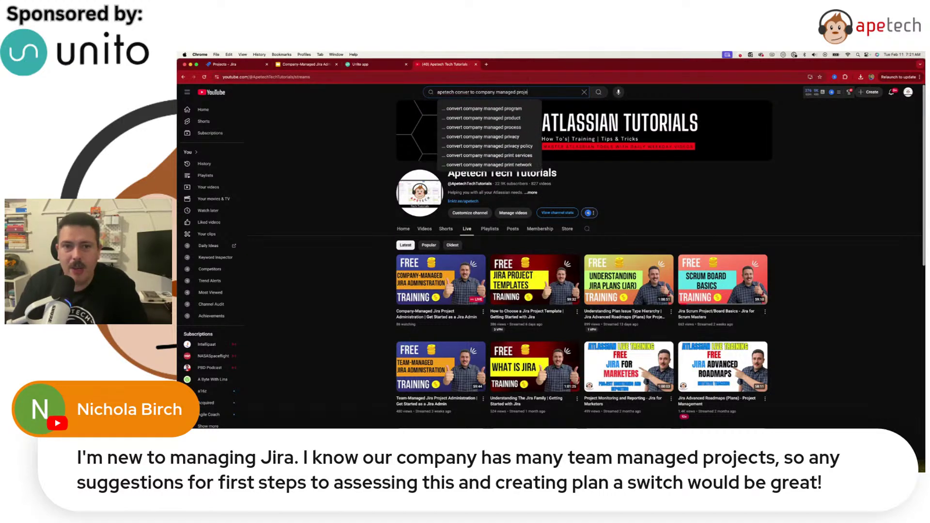
key(Return)
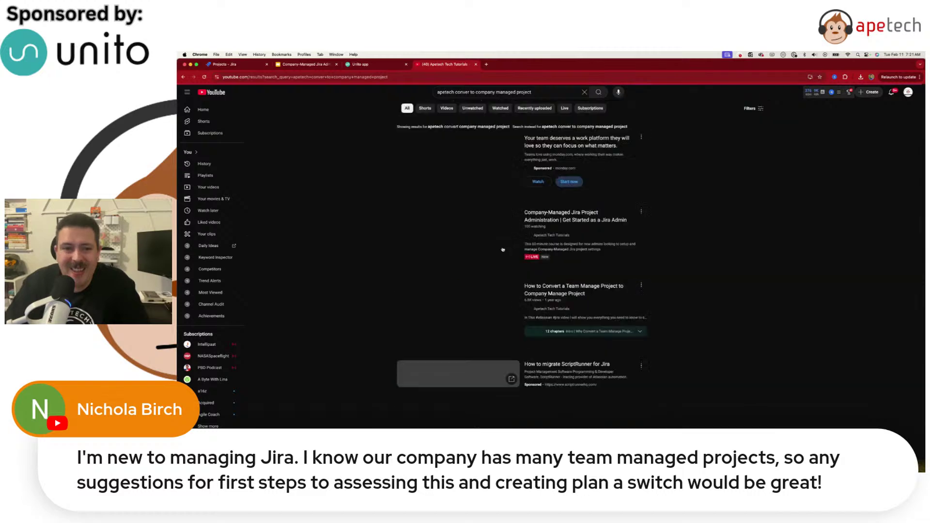
View the video "How to Convert a Team Manage Project to Company Manage Project" in a new browser tab and close that tab.
scroll(573, 247, down, 3)
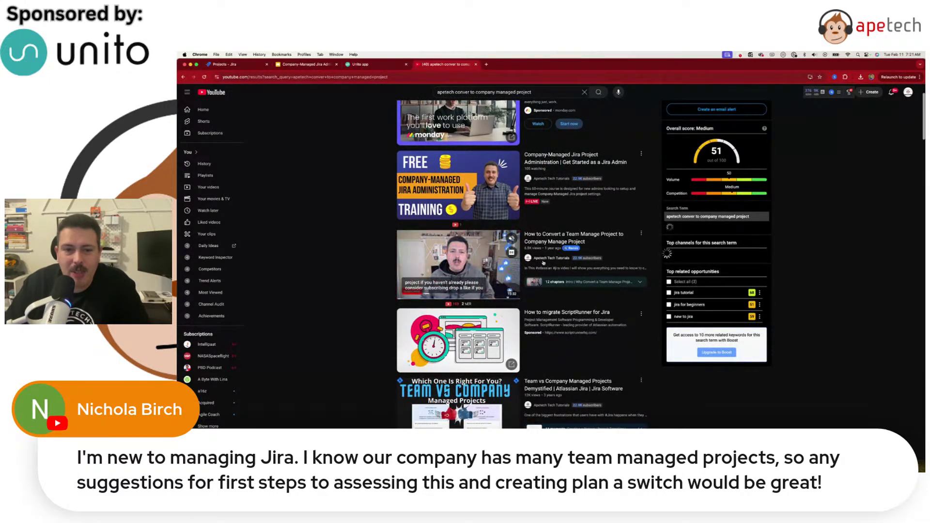
right_click(547, 240)
click(553, 244)
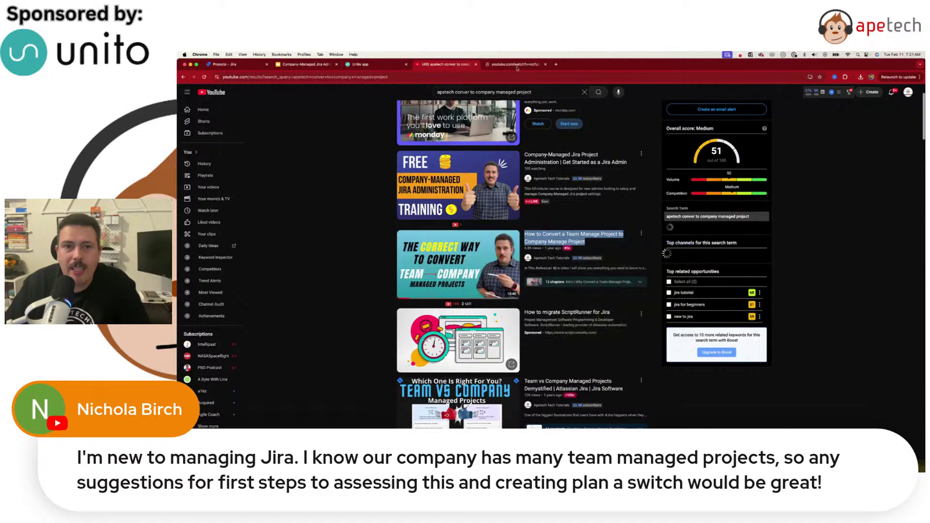
click(499, 65)
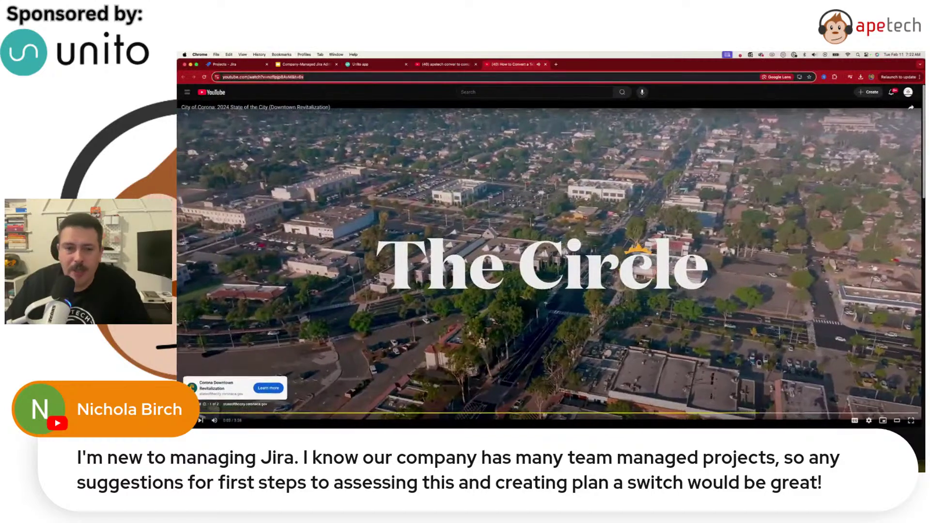
key(super+w)
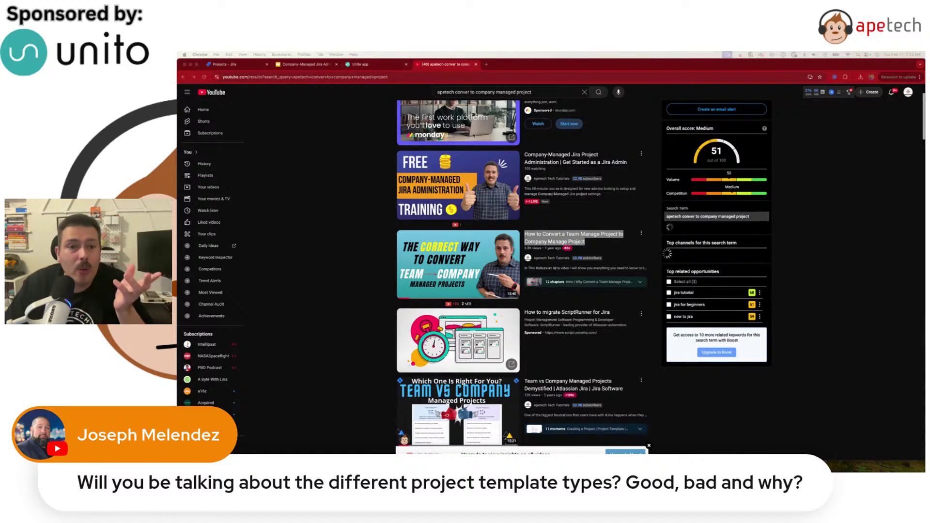
Go back to the channel's live videos and copy the link to "How to Choose a Jira Project Template | Getting Started with Jira".
scroll(475, 136, up, 2)
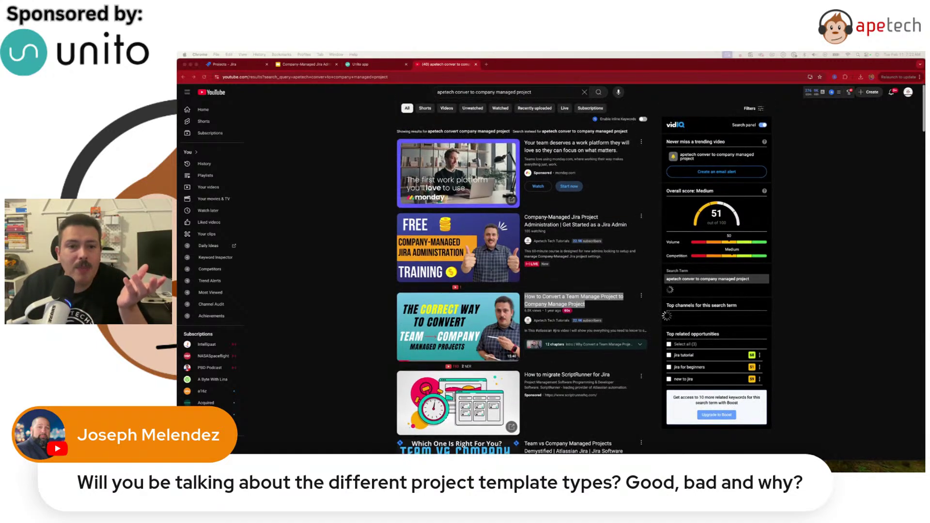
click(193, 77)
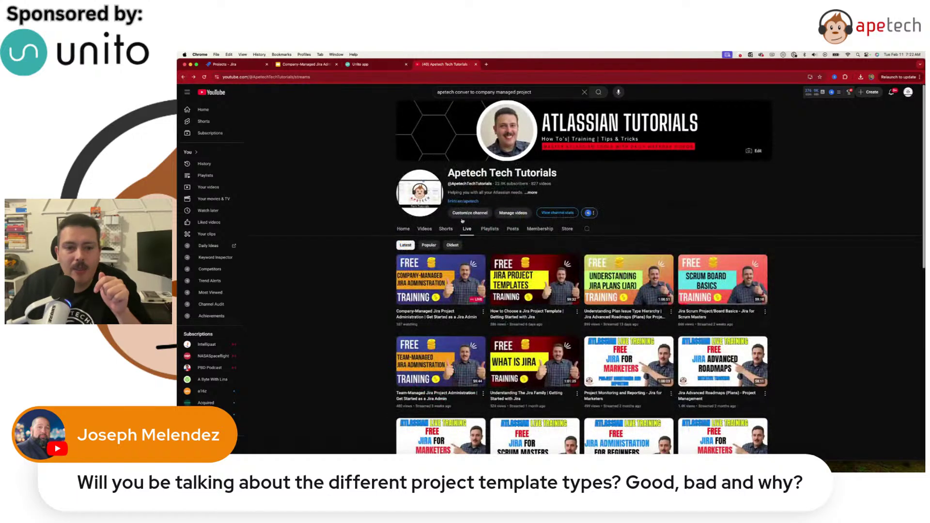
scroll(512, 280, down, 1)
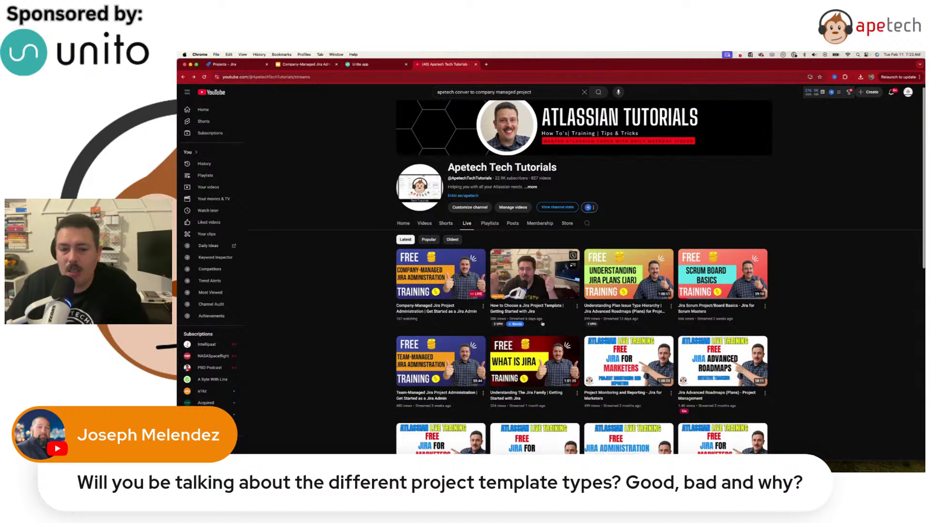
right_click(519, 312)
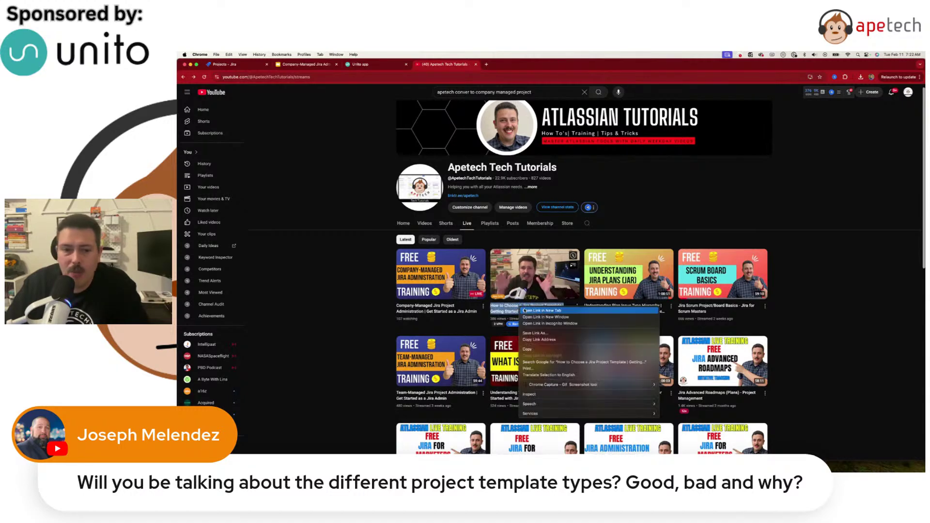
click(539, 341)
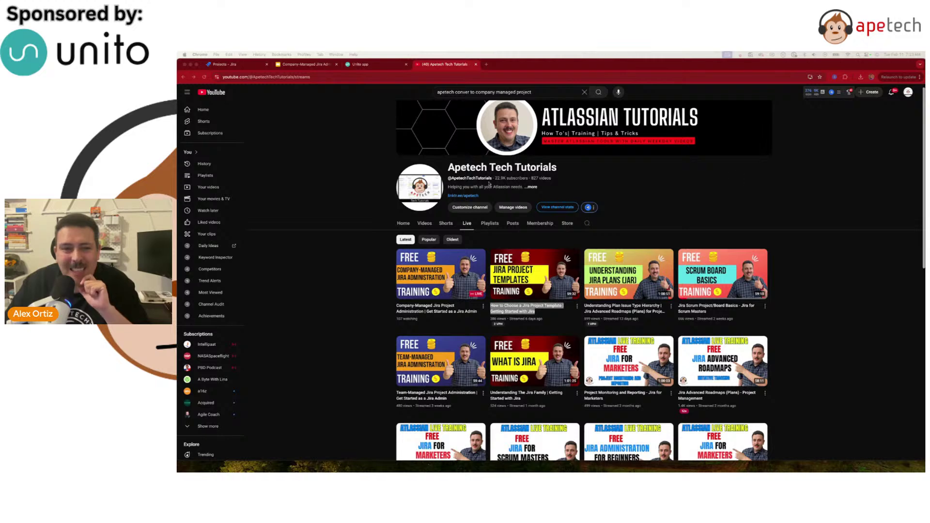
Switch back to Jira and open the project settings of the Kanban Project Demo project.
click(310, 64)
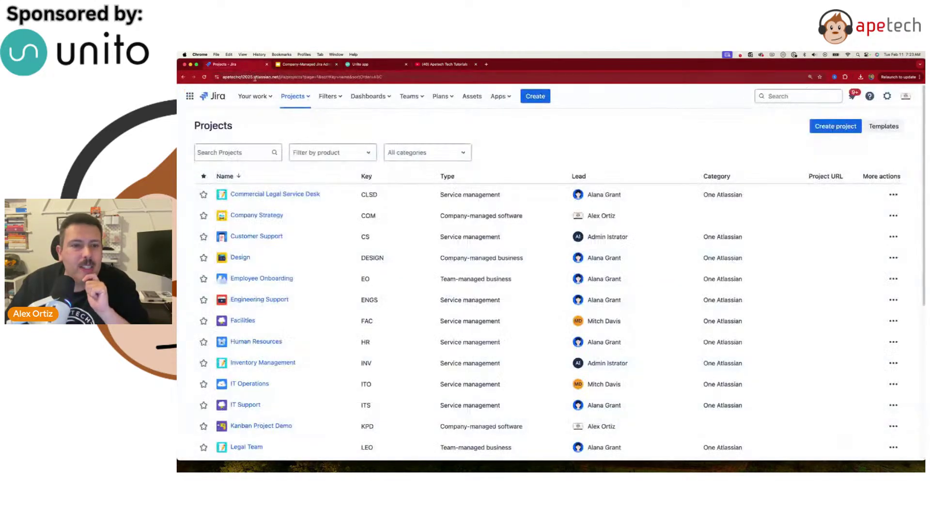
click(251, 64)
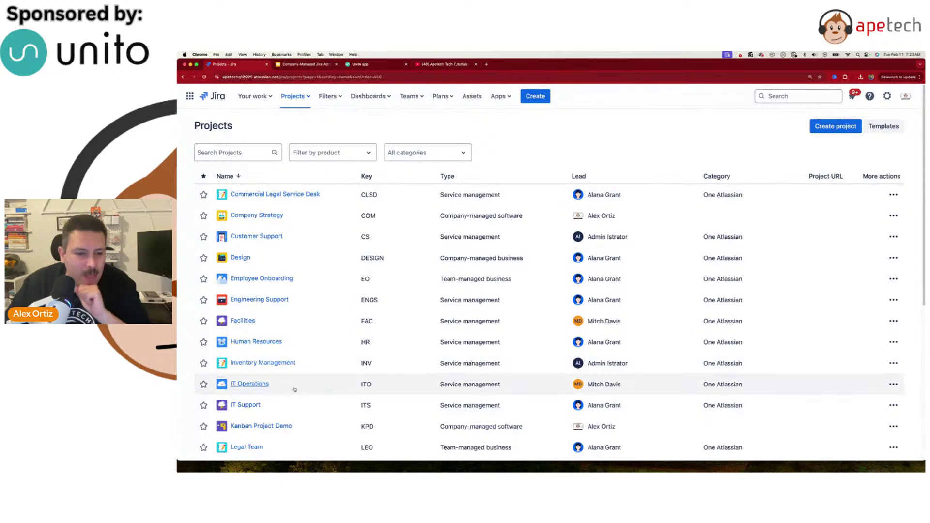
scroll(291, 392, down, 1)
click(264, 395)
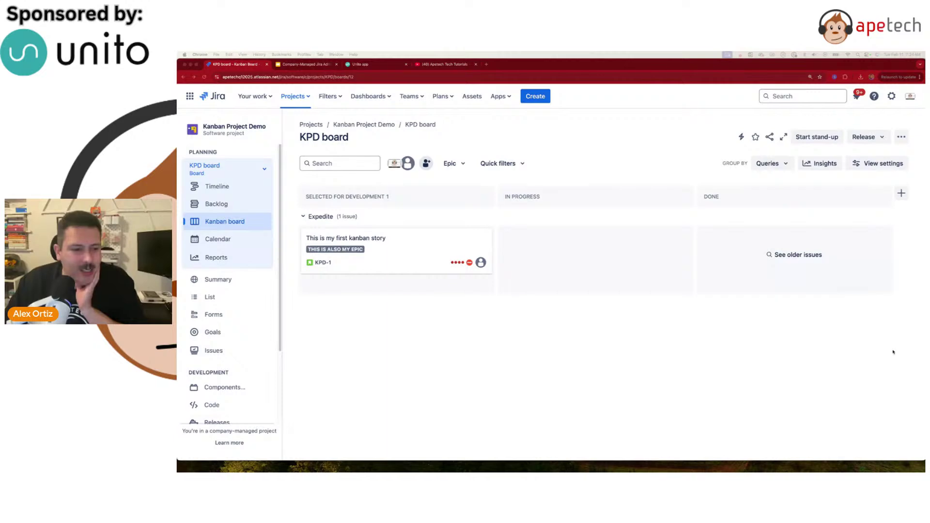
scroll(229, 421, down, 3)
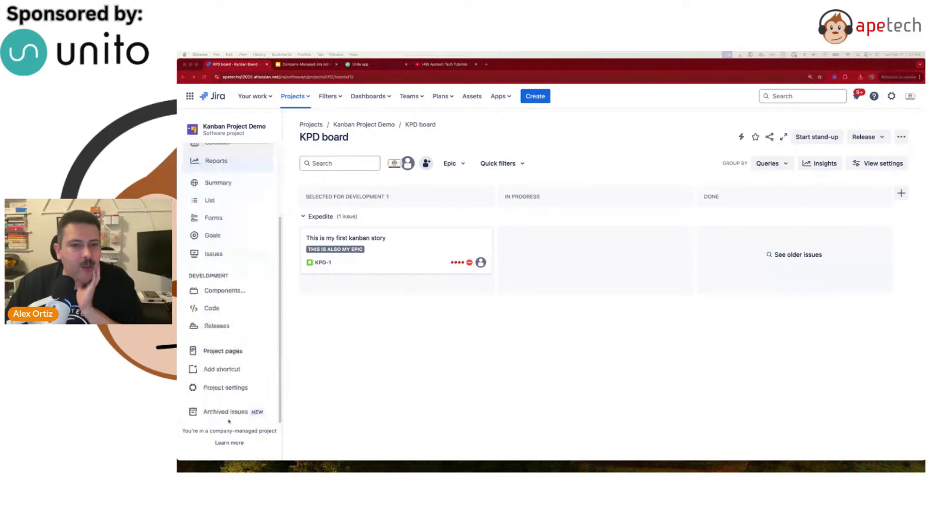
click(225, 387)
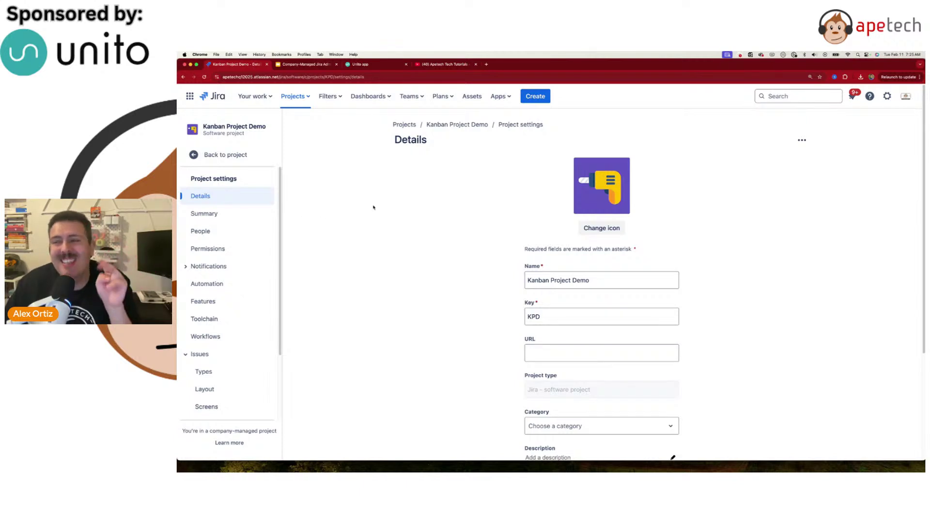
View the Jira-wide settings categories for comparison with the project settings, and close the list.
click(887, 96)
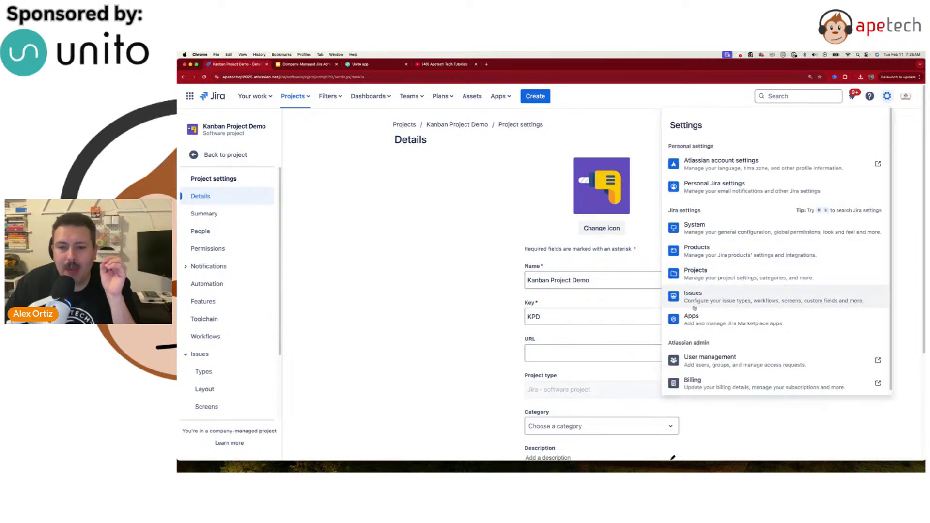
click(388, 238)
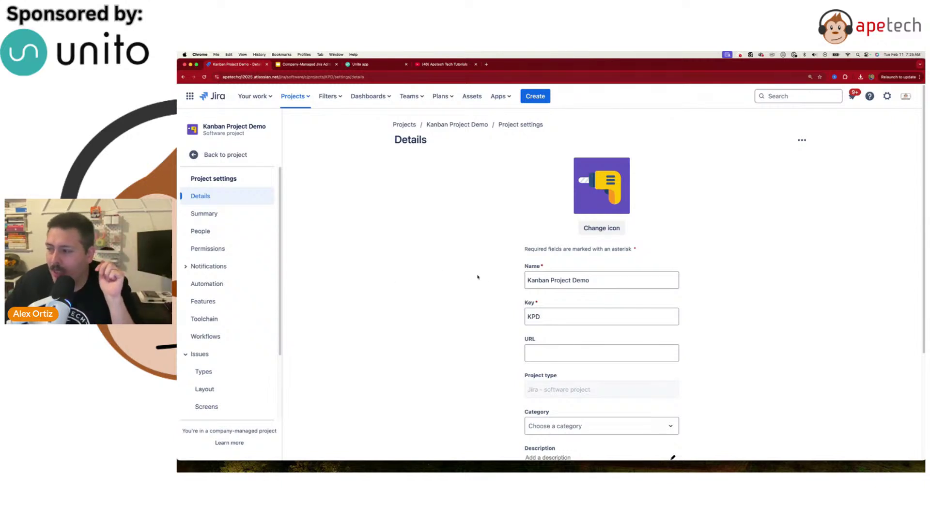
Change the Kanban Project Demo's project key to NEWKEY and save the project details.
scroll(568, 262, down, 3)
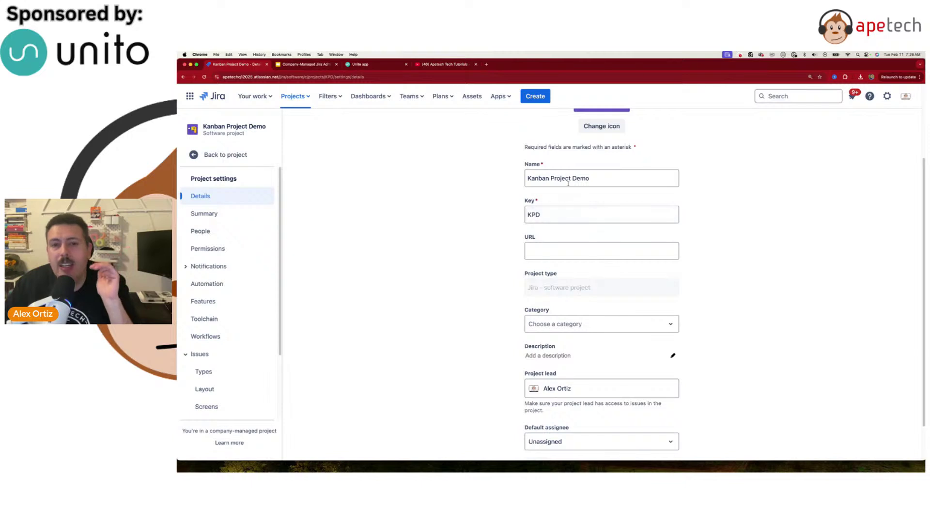
click(579, 217)
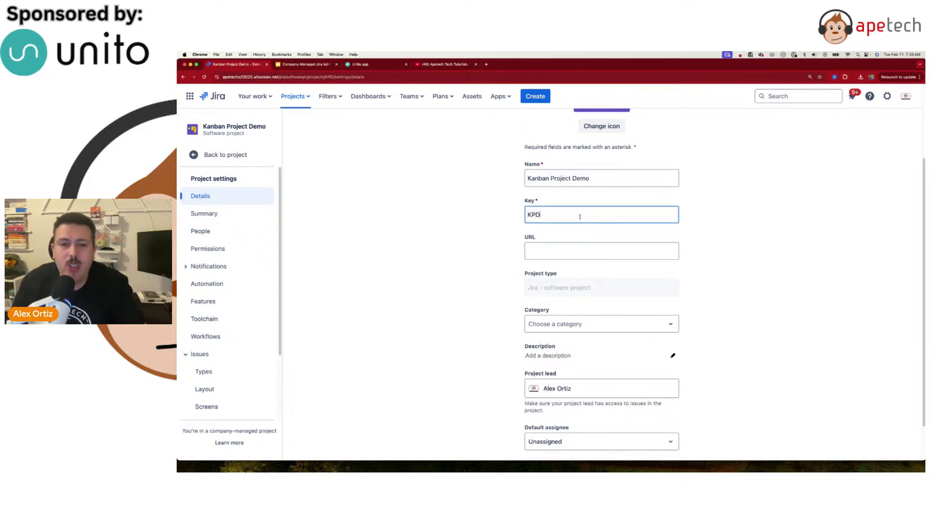
key(BackSpace)
key(BackSpace)
key(BackSpace)
text(NEWKEY)
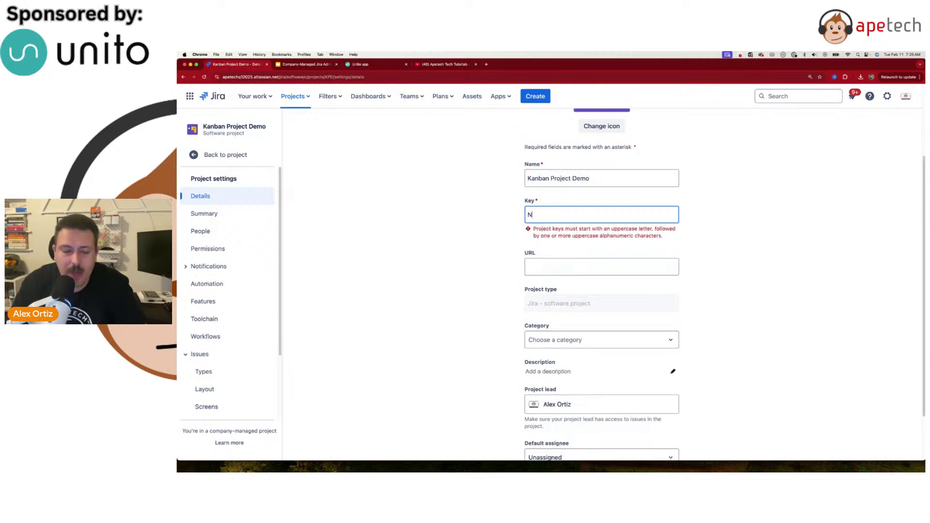
click(489, 268)
scroll(489, 268, down, 3)
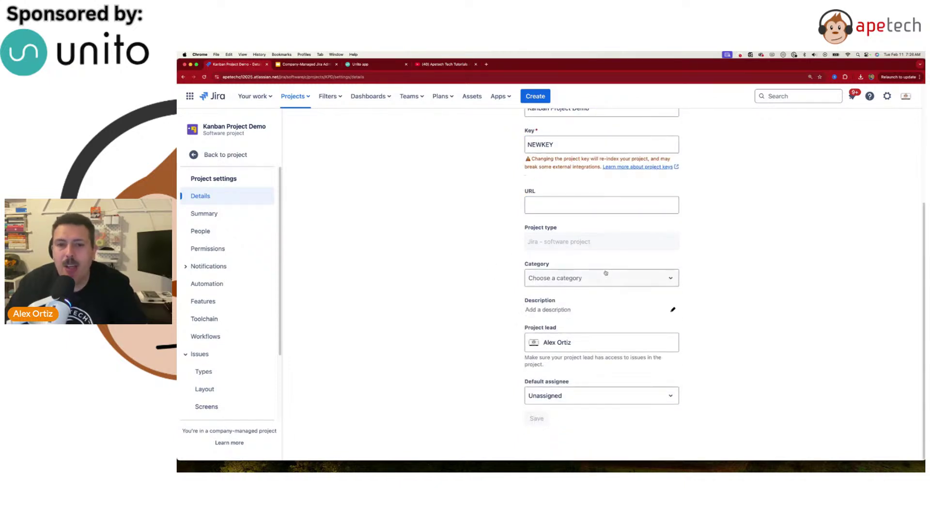
Examine the project's Name and Key fields in the Details settings, highlighting each value.
click(570, 292)
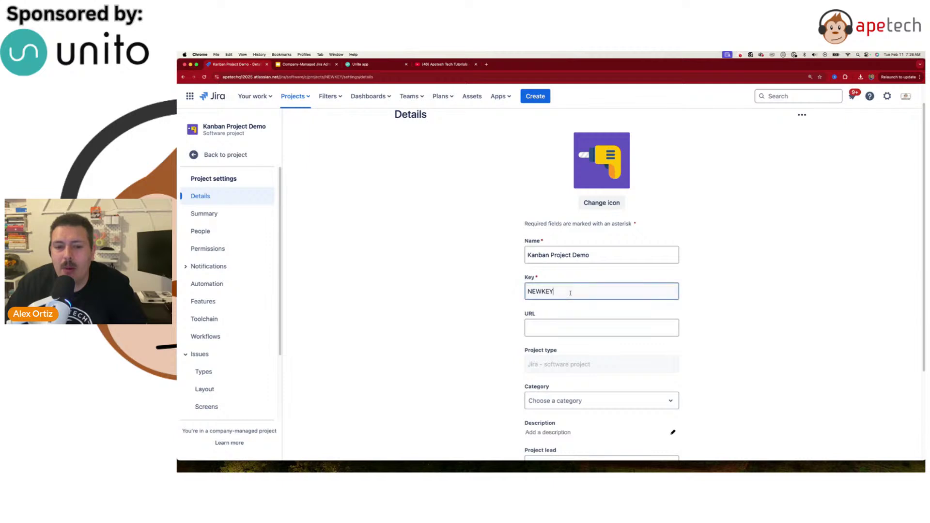
scroll(572, 298, down, 2)
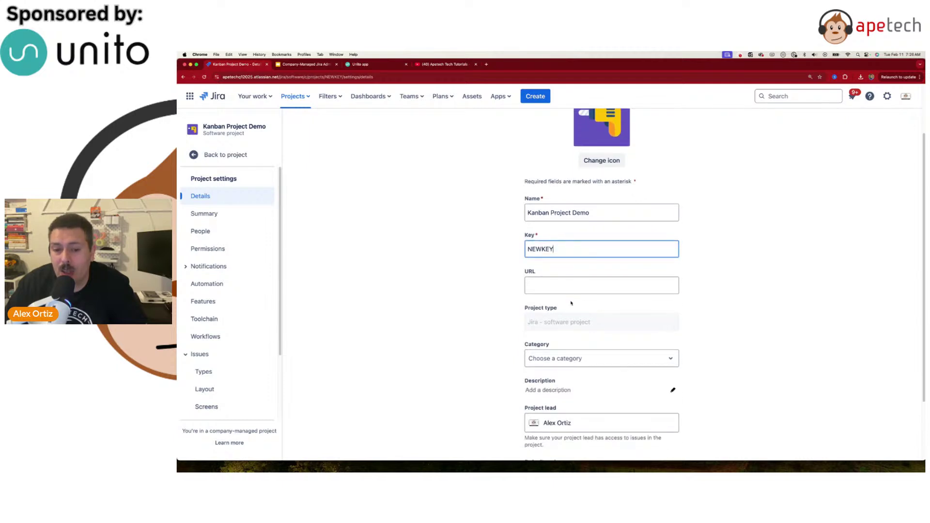
click(582, 251)
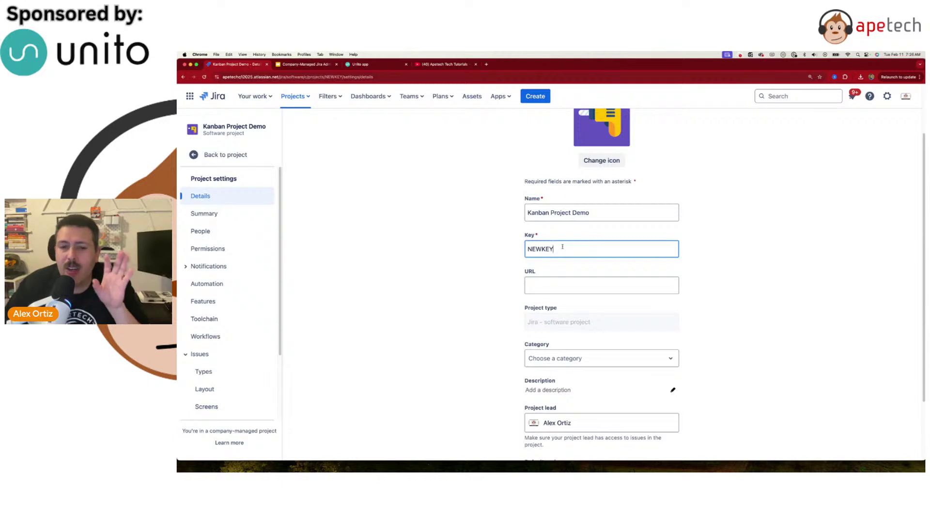
click(562, 213)
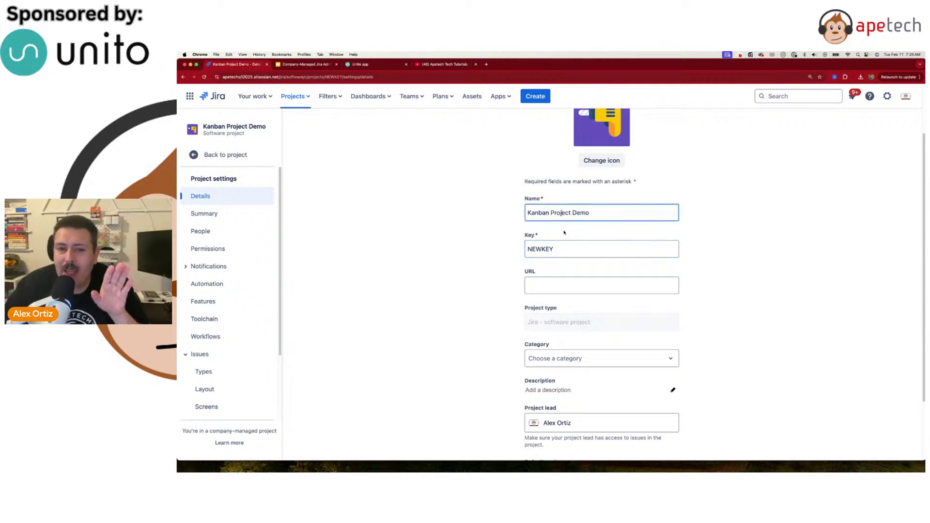
click(564, 249)
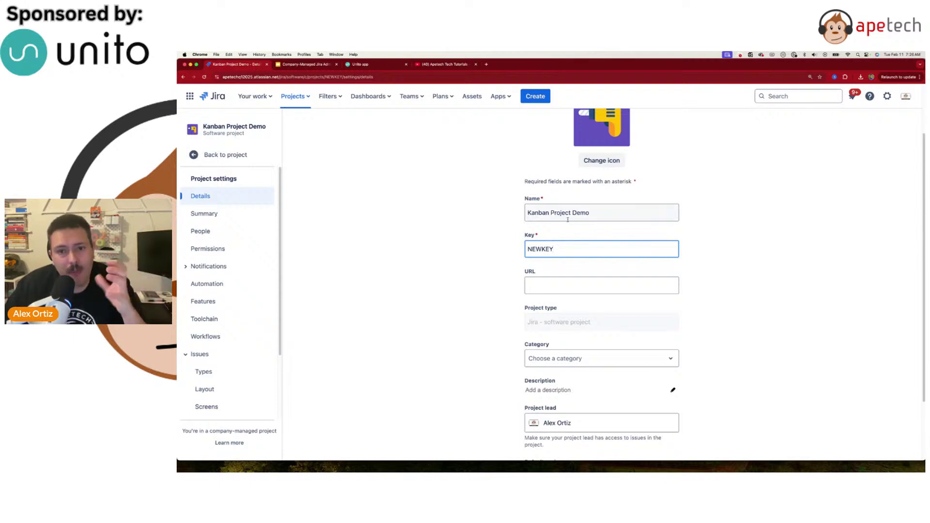
drag(526, 214, 590, 214)
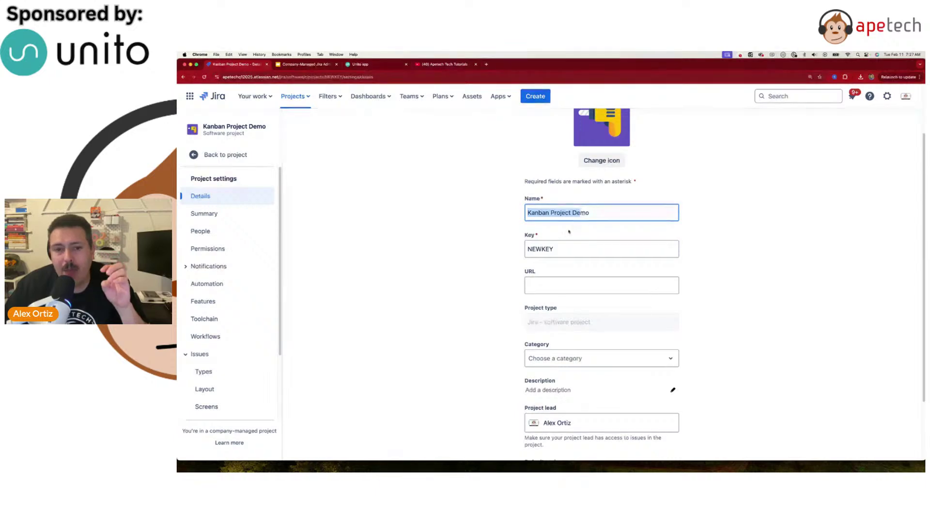
drag(527, 249, 552, 250)
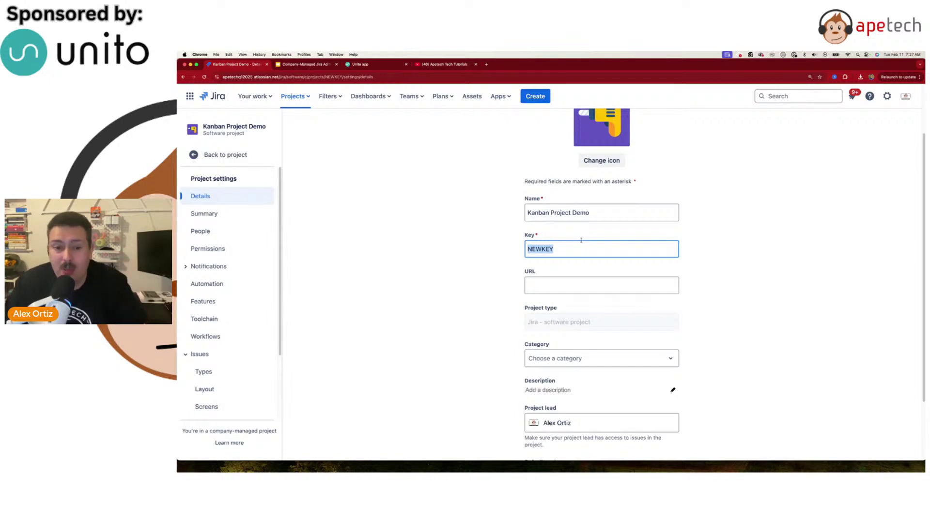
Check the category choices in the project details and open the list of all projects in a new browser tab.
scroll(543, 247, down, 3)
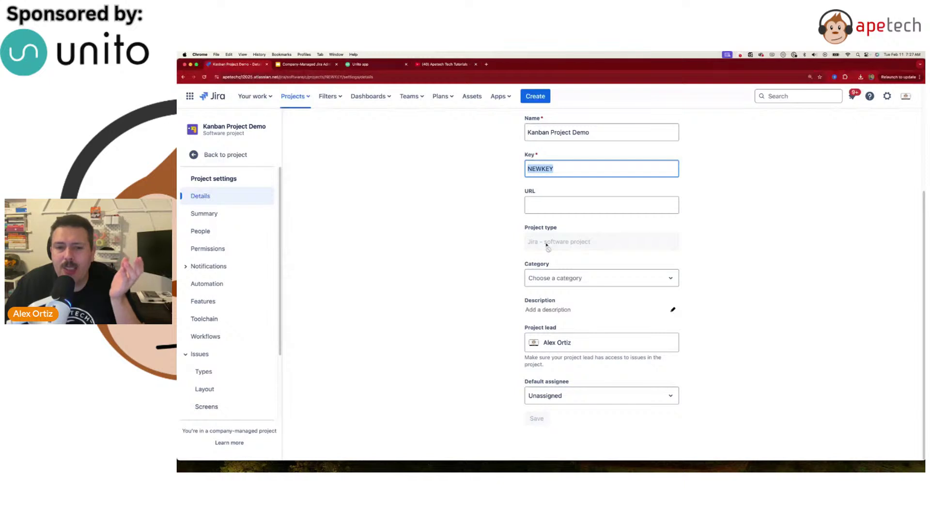
click(552, 279)
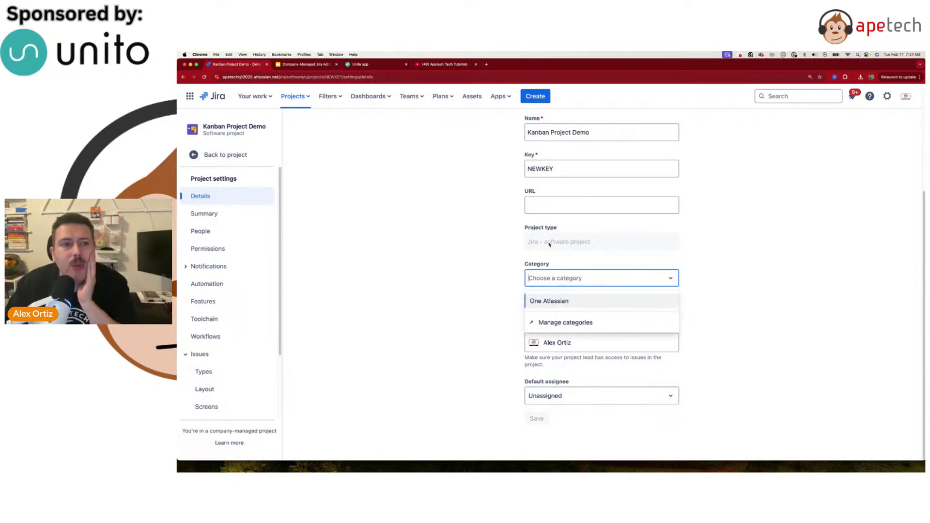
click(295, 96)
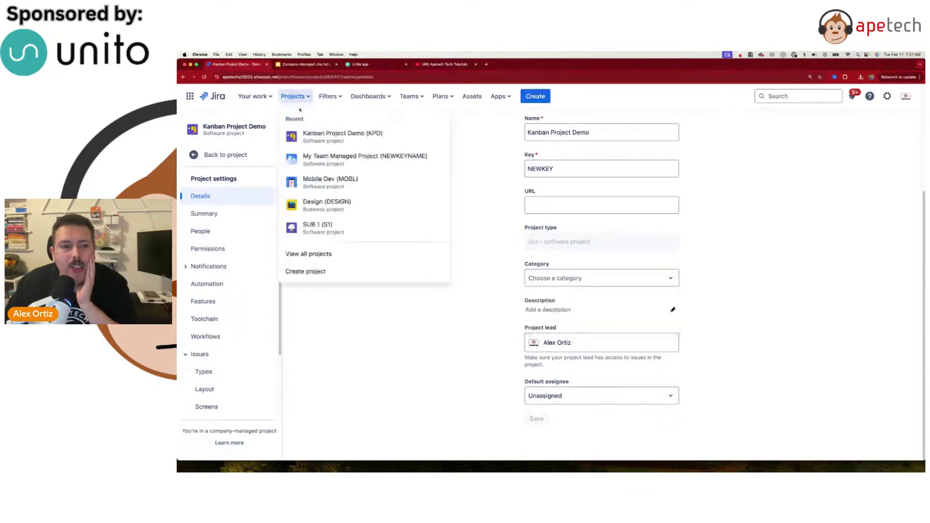
right_click(296, 253)
click(317, 258)
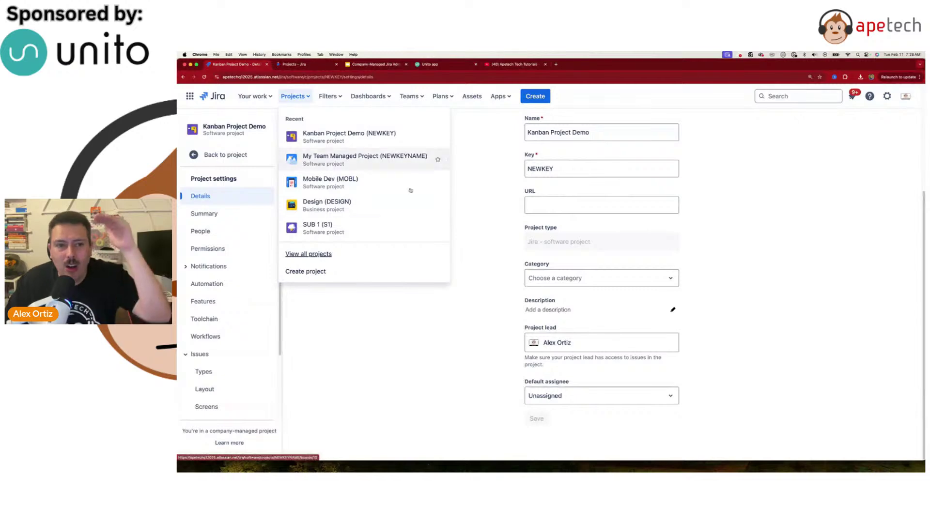
click(306, 65)
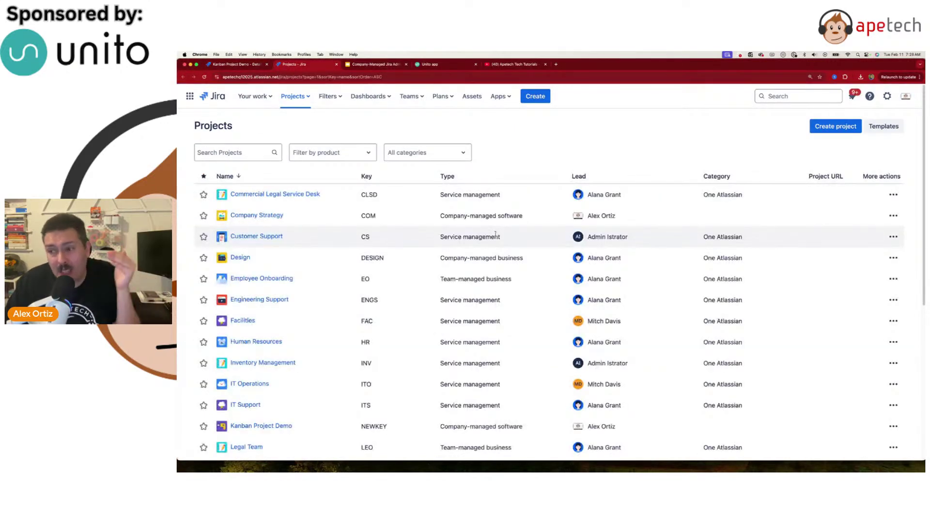
Filter the list of all projects by the One Atlassian category and look through the matching projects.
scroll(496, 235, down, 3)
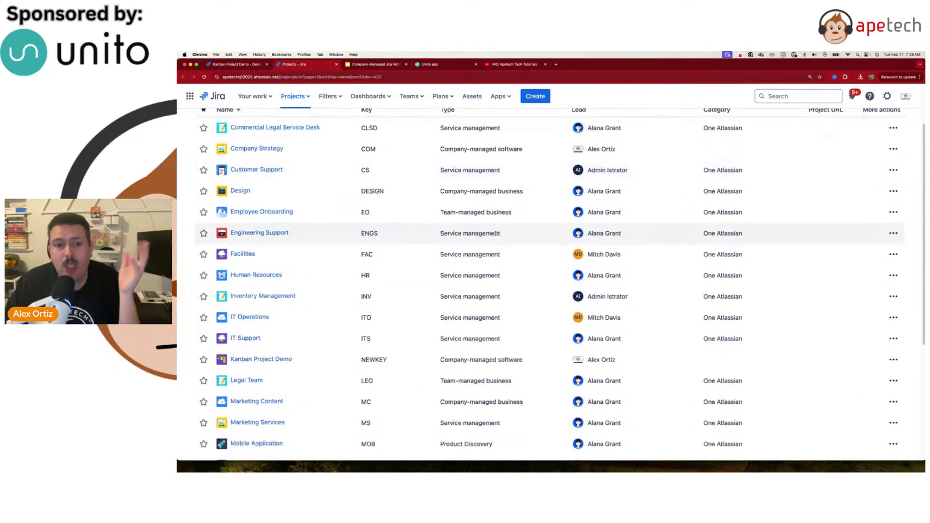
scroll(496, 232, up, 2)
scroll(495, 233, up, 1)
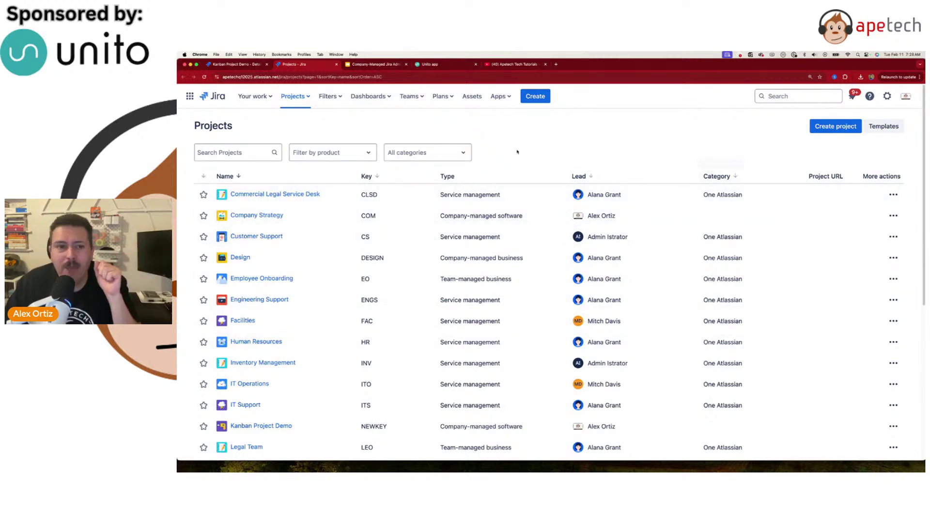
click(411, 153)
click(409, 176)
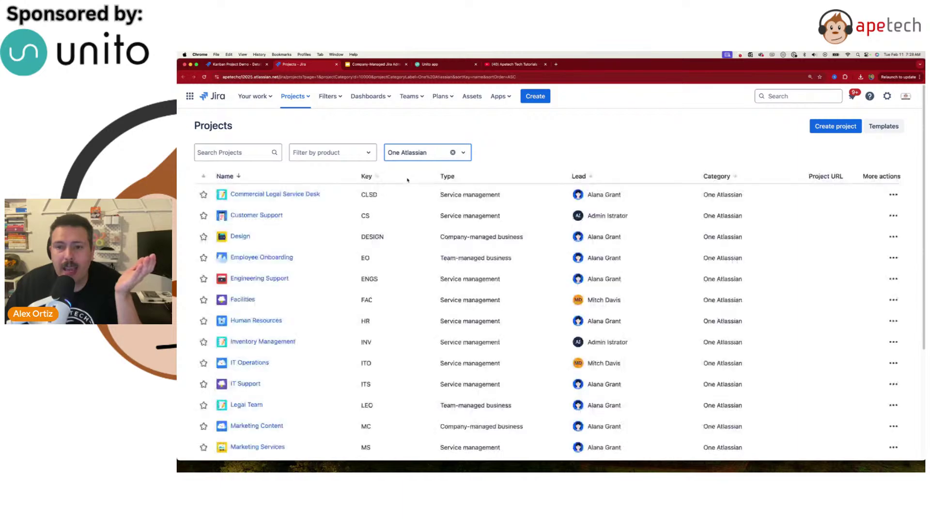
scroll(727, 228, down, 5)
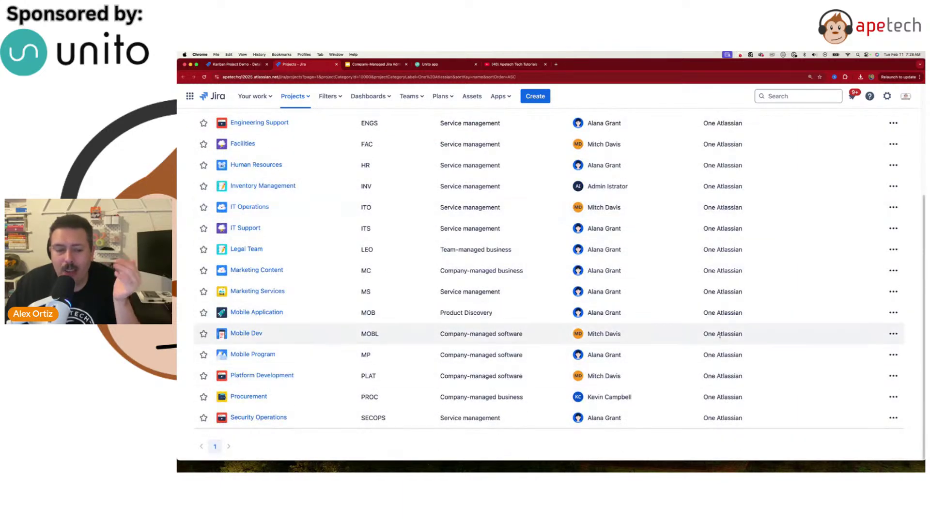
scroll(719, 333, up, 5)
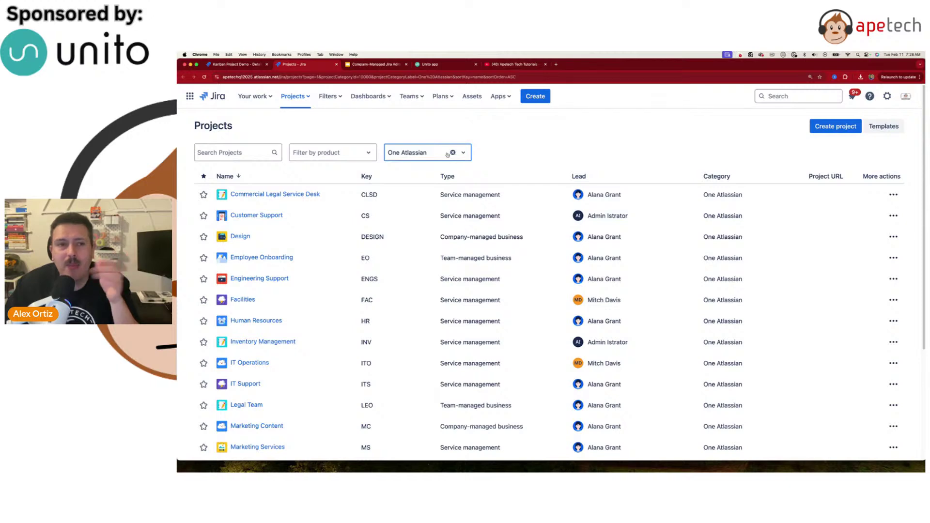
Return to the Kanban Project Demo's details page and close the open list of recent projects.
click(242, 64)
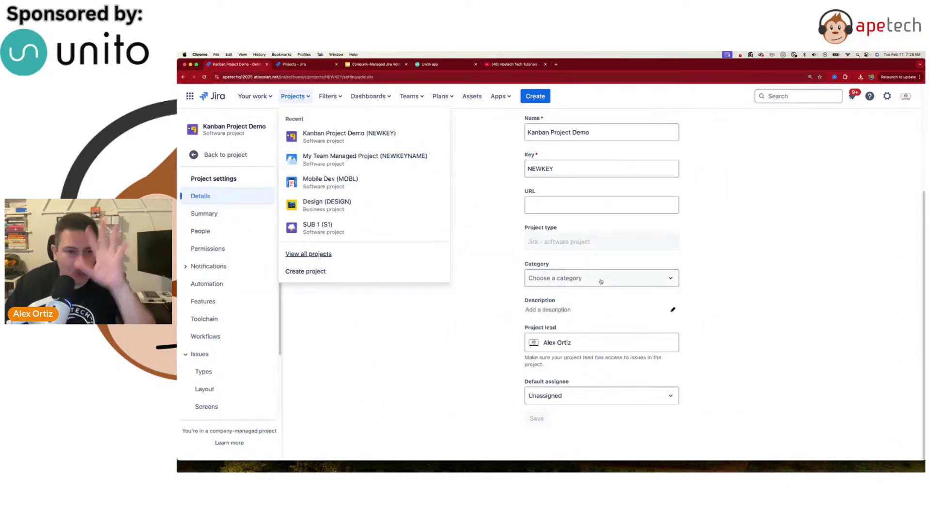
click(591, 319)
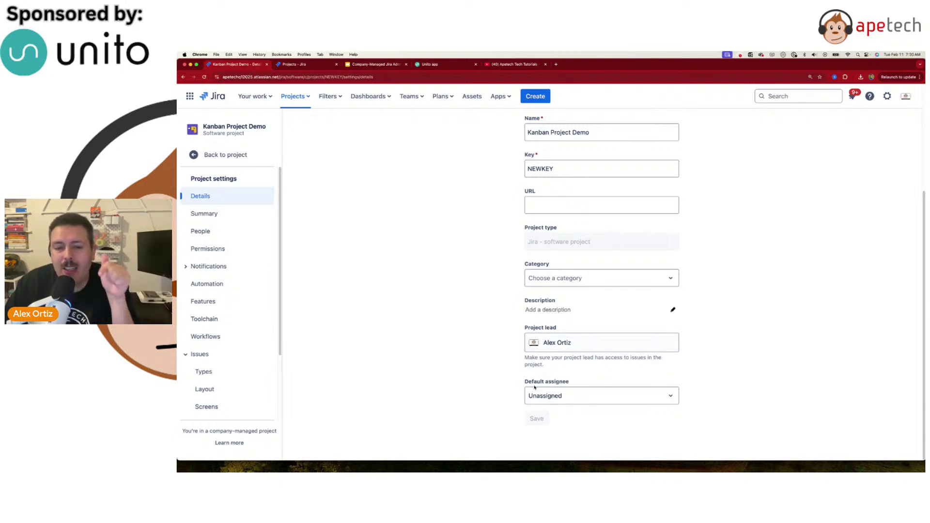
Switch the default assignee between Project lead and Unassigned to demonstrate both choices, ending on Unassigned.
click(584, 399)
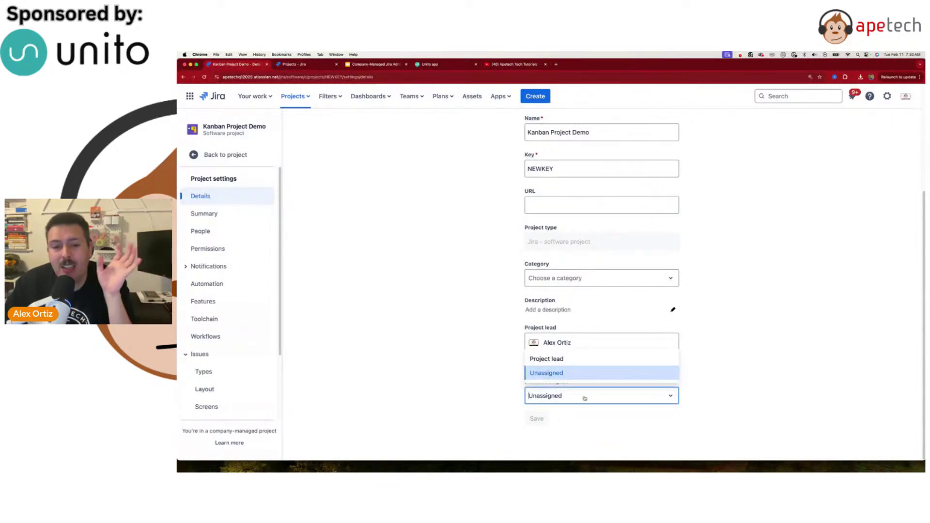
click(560, 363)
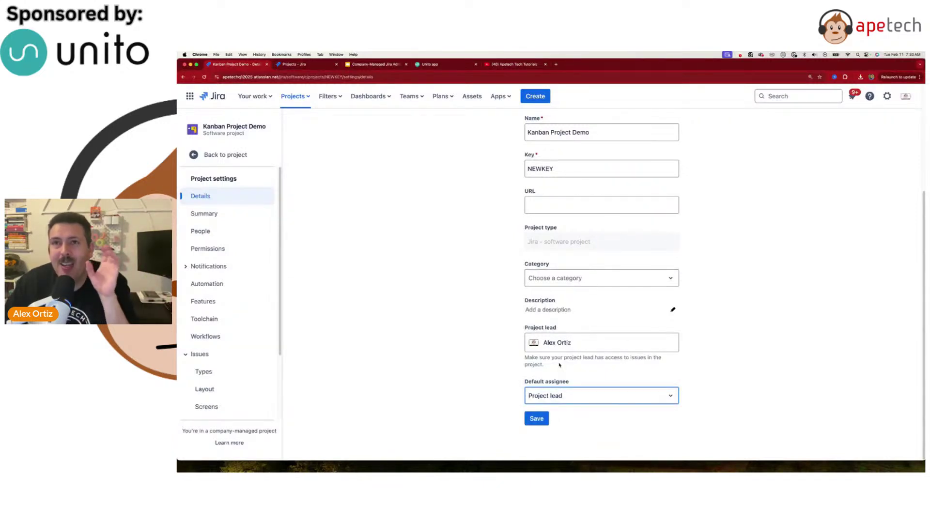
click(578, 399)
click(554, 374)
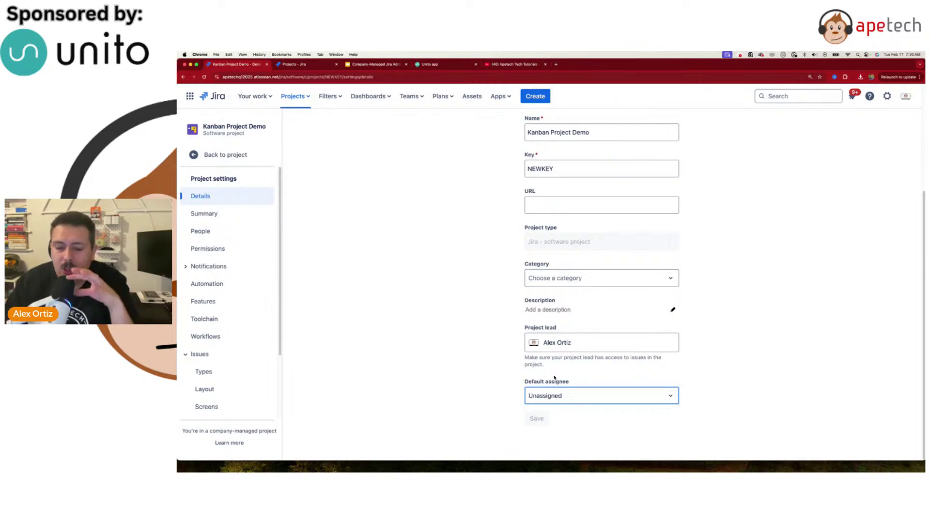
click(565, 401)
click(570, 362)
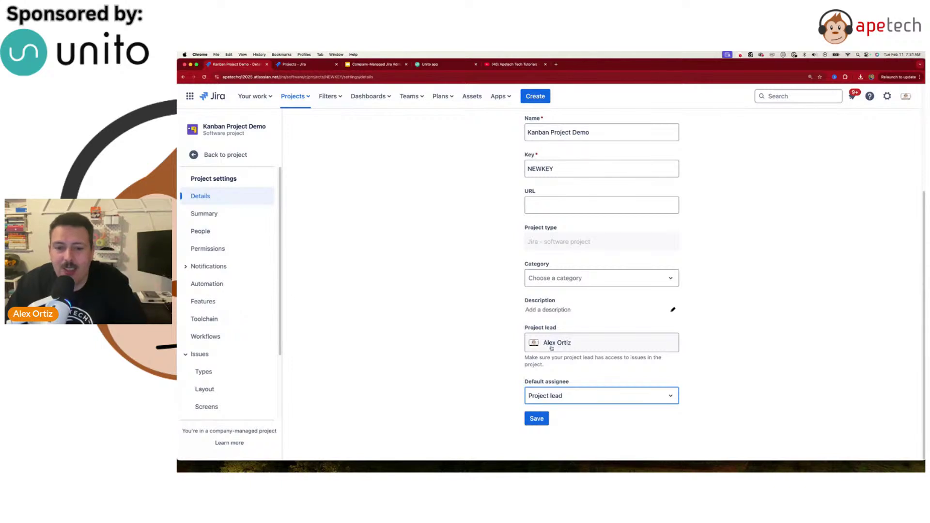
click(573, 400)
click(577, 372)
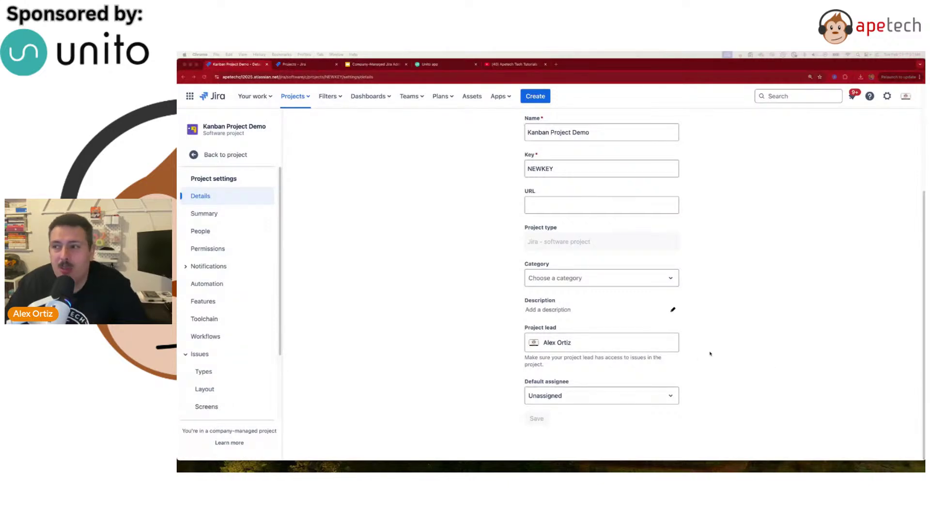
Look over the Details page once more, open the project's Summary settings and survey all its sections.
scroll(716, 349, up, 3)
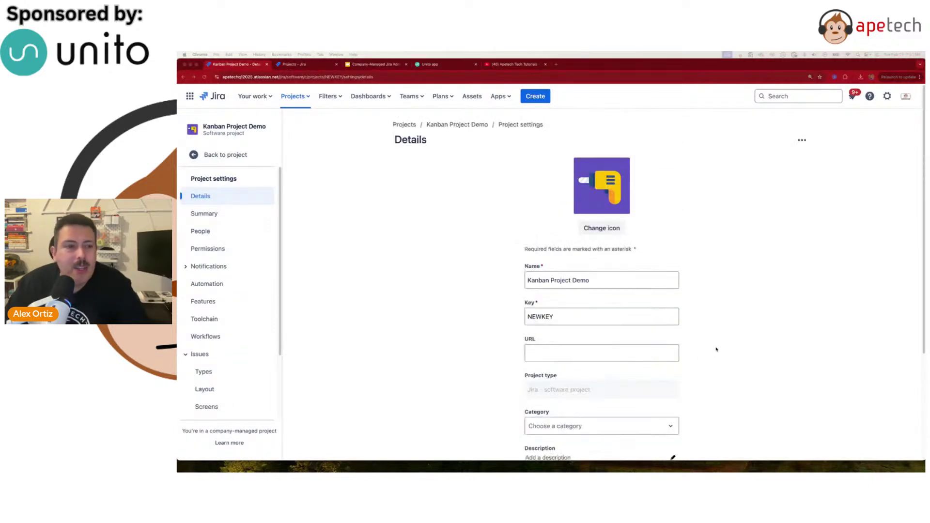
scroll(716, 349, down, 3)
scroll(716, 350, down, 1)
scroll(716, 350, up, 3)
click(205, 215)
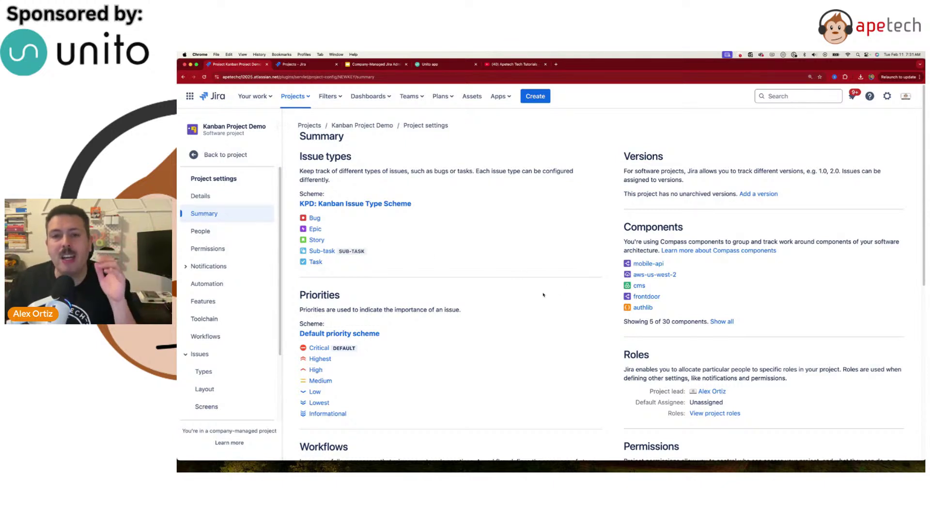
scroll(552, 292, down, 1)
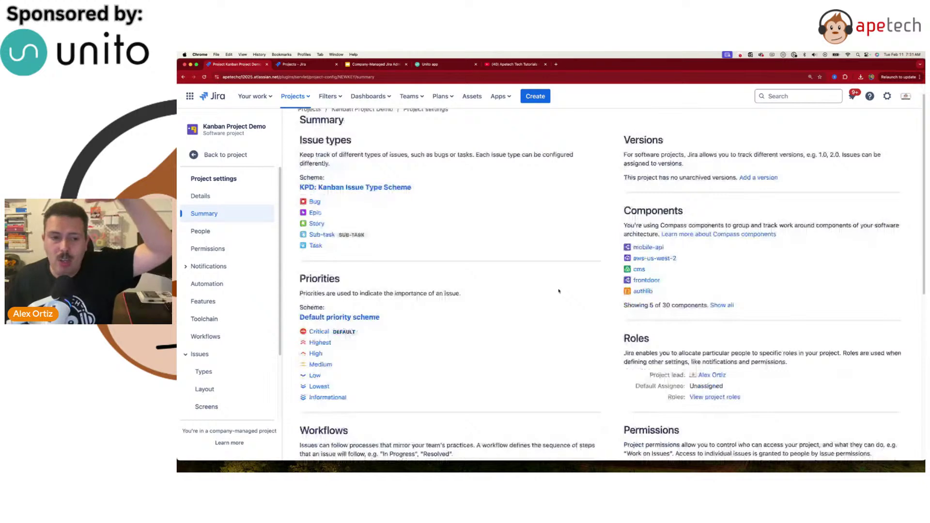
scroll(559, 291, down, 5)
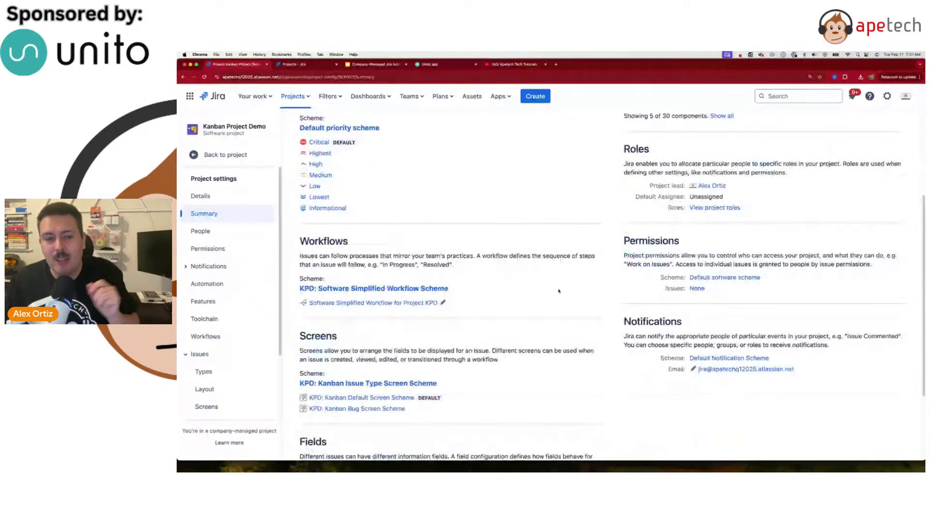
scroll(559, 290, down, 3)
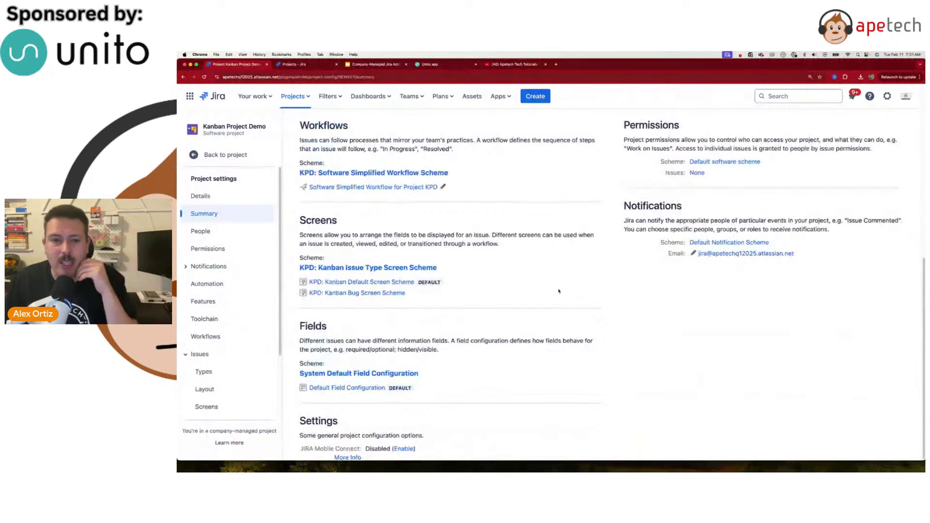
scroll(559, 291, up, 8)
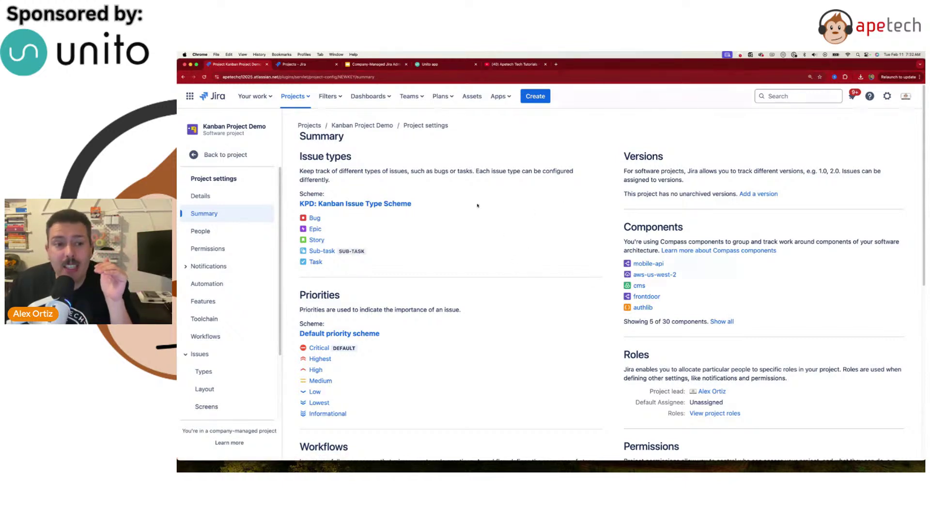
Examine the schemes linked on the Summary page, from the issue type and priority schemes to workflows, screens and fields.
scroll(434, 206, down, 1)
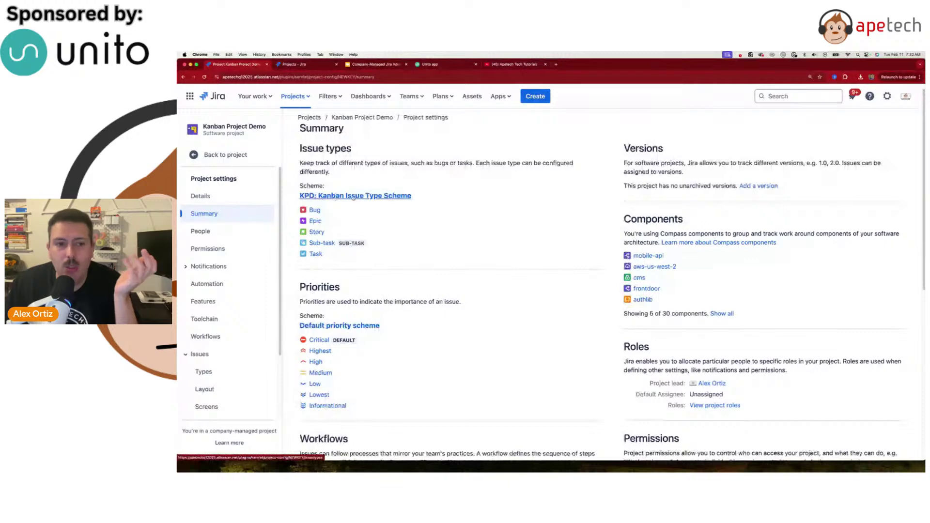
scroll(386, 197, down, 5)
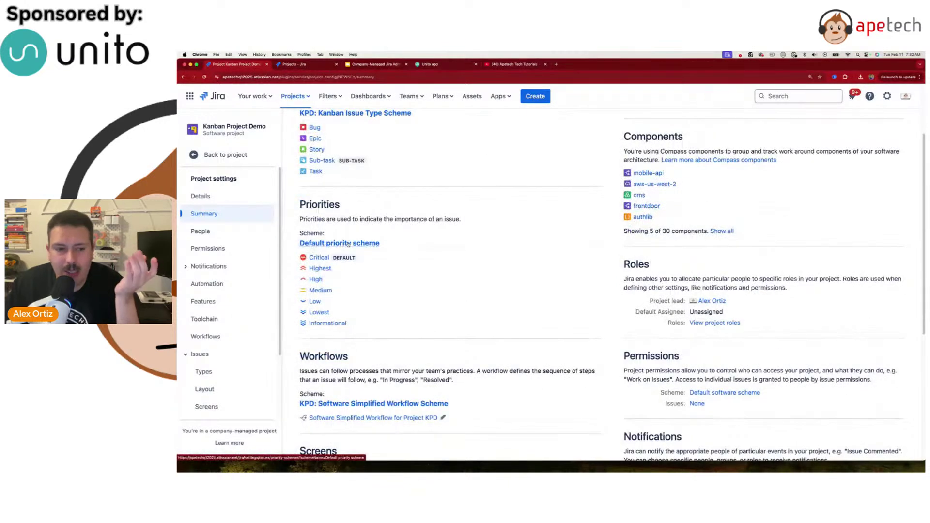
scroll(348, 245, down, 2)
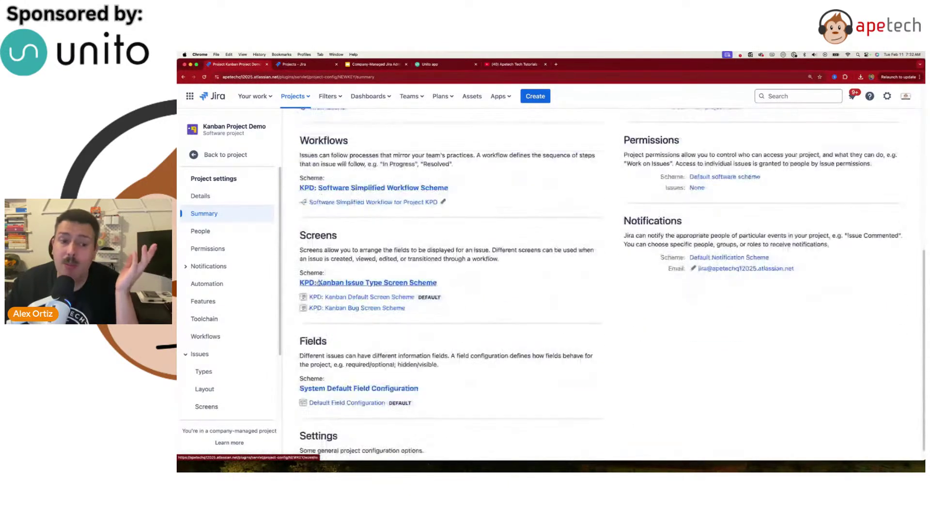
scroll(368, 329, down, 1)
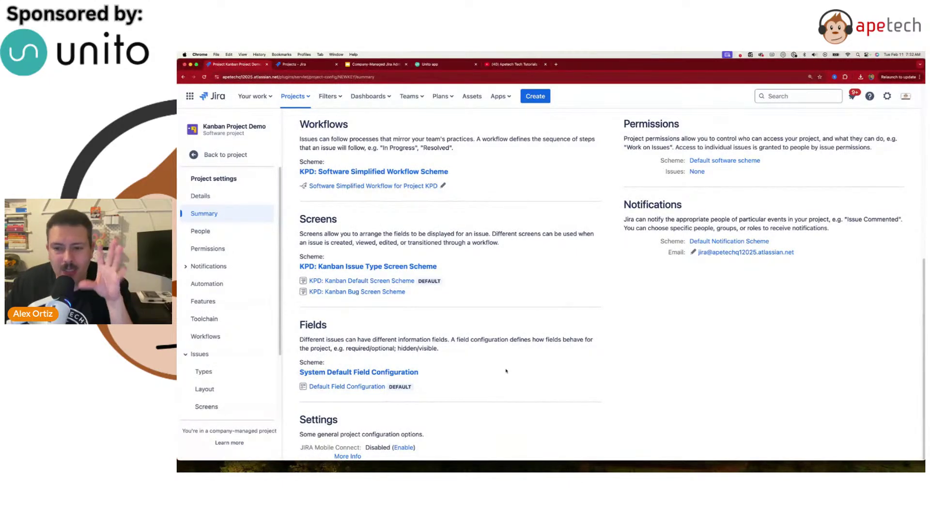
scroll(506, 371, up, 4)
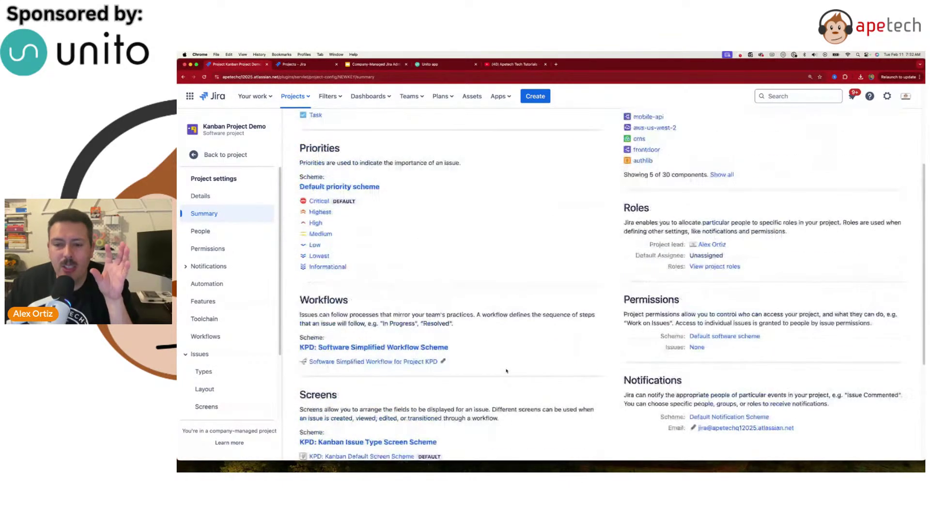
scroll(506, 371, up, 3)
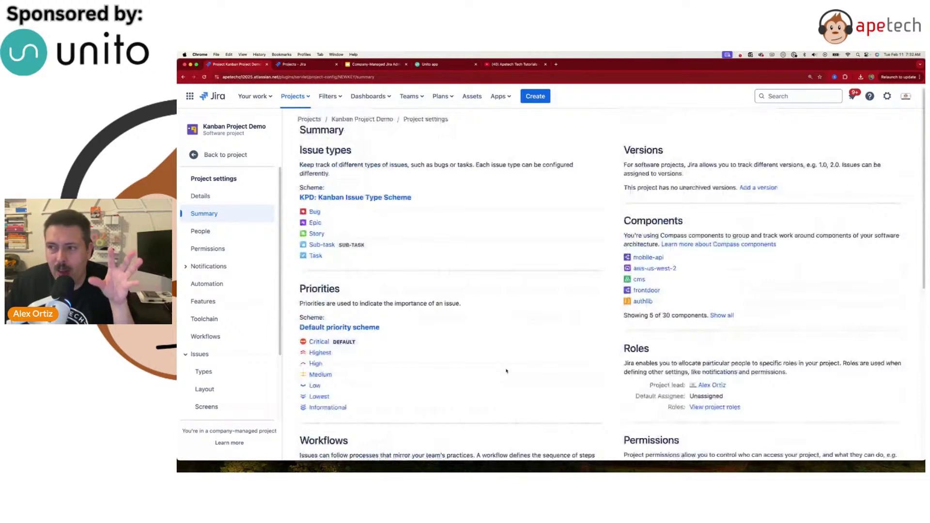
scroll(506, 371, up, 1)
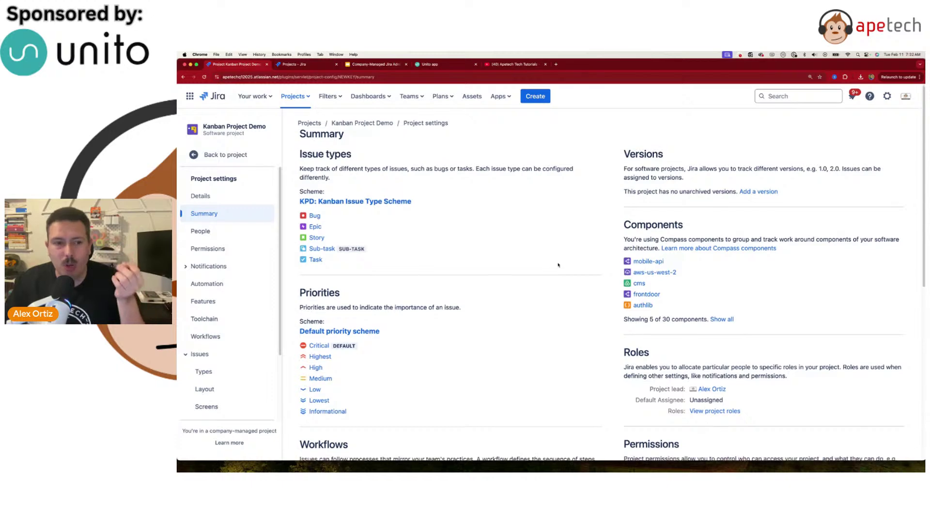
scroll(559, 265, down, 5)
scroll(558, 265, up, 2)
scroll(558, 265, down, 8)
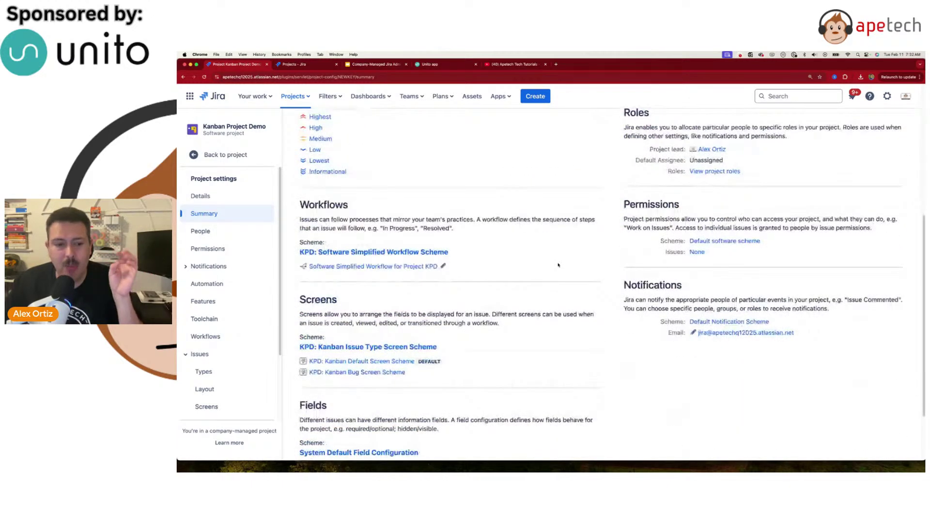
scroll(558, 265, down, 4)
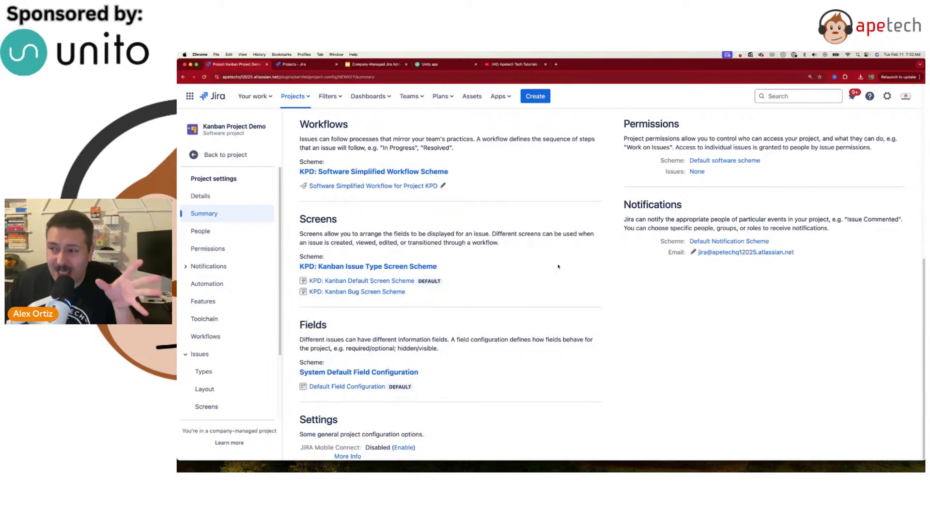
scroll(558, 266, up, 5)
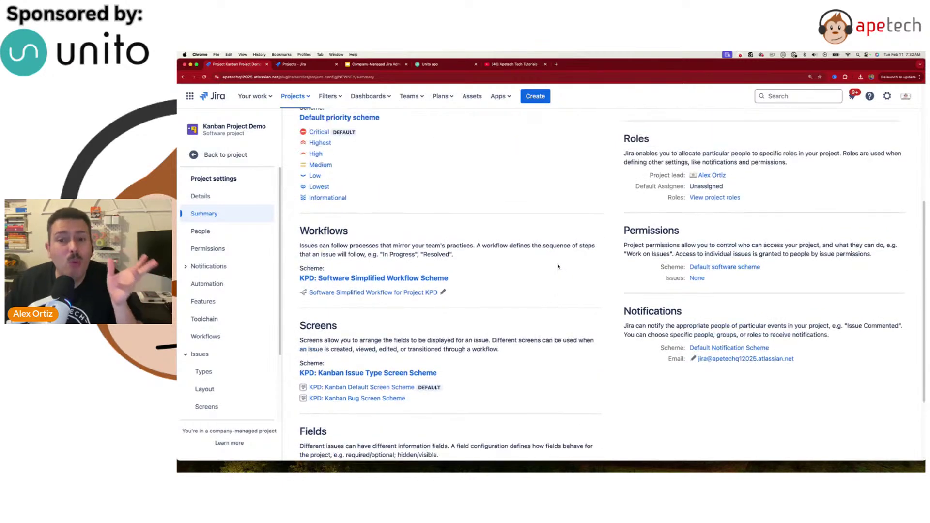
scroll(558, 266, up, 10)
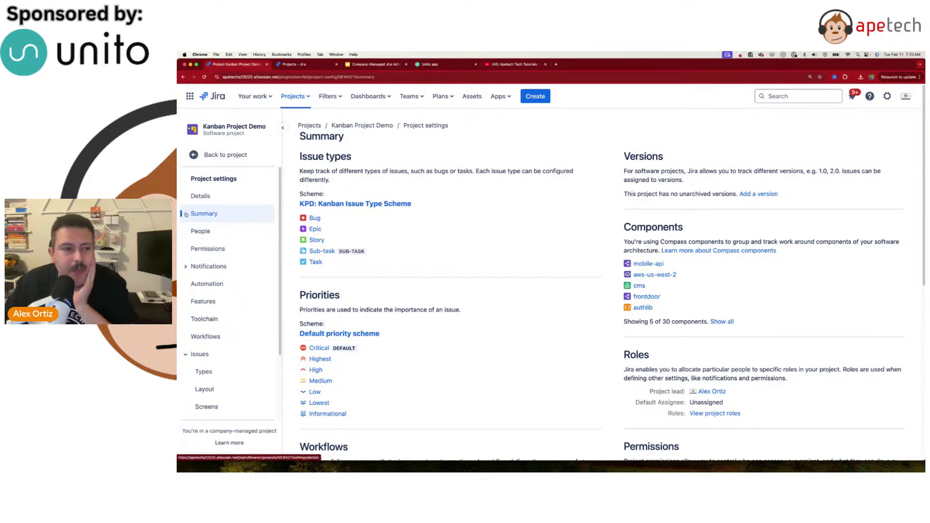
Check the project's People settings, then highlight the Browse Projects permission and its Any logged in user grant in the Permissions settings.
click(209, 232)
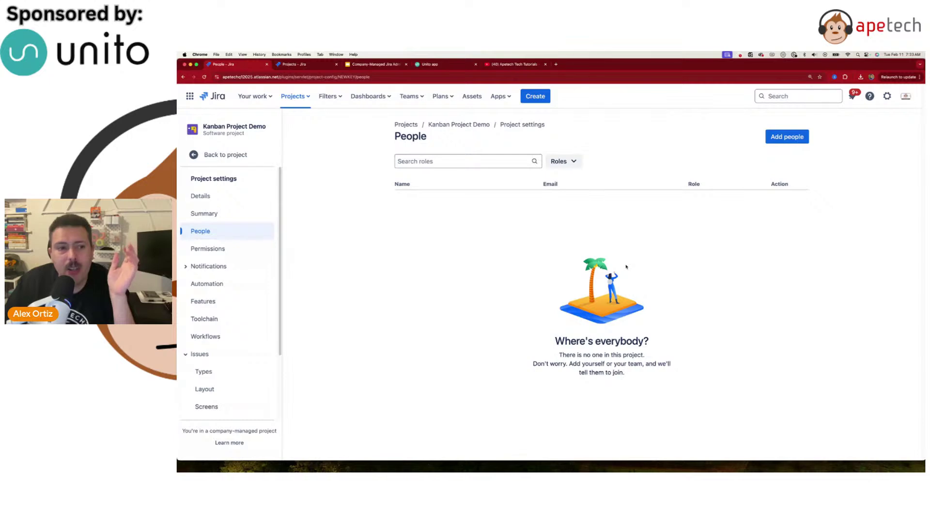
click(211, 249)
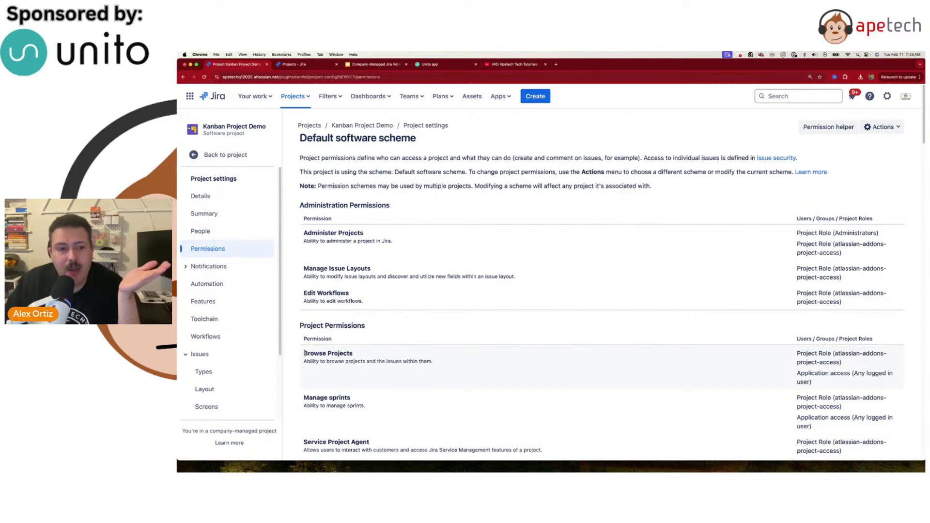
drag(304, 355, 863, 385)
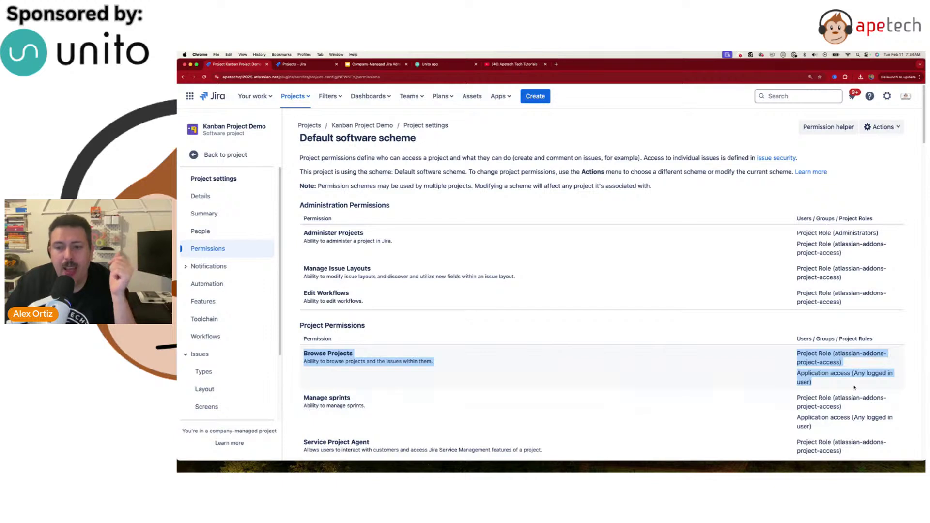
click(855, 387)
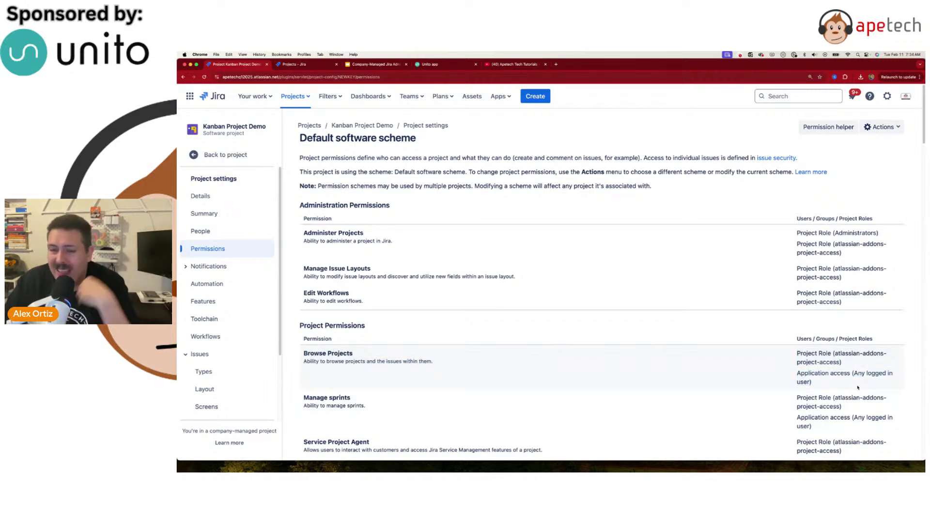
drag(826, 383, 798, 373)
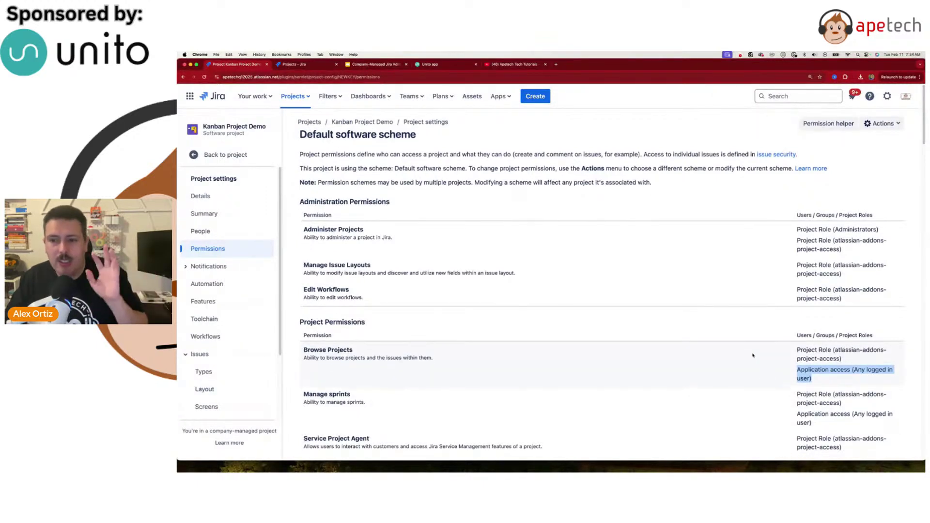
Look through the Default software scheme's permissions and highlight the whole Browse Projects entry with its grants.
scroll(768, 374, down, 10)
scroll(753, 355, up, 10)
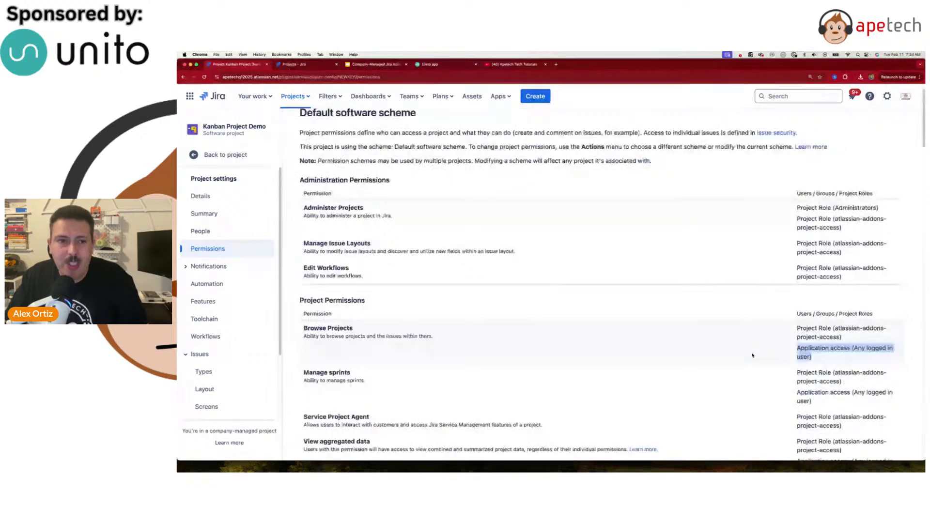
scroll(752, 355, down, 2)
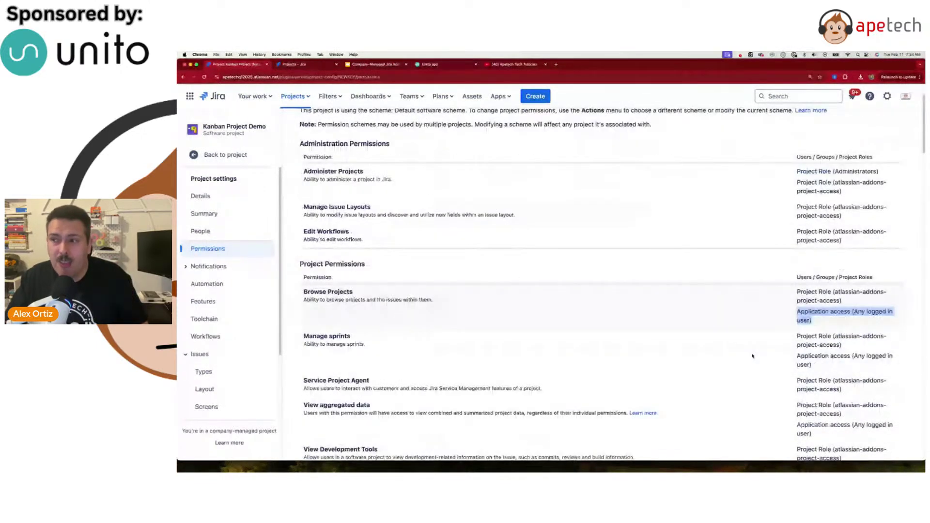
scroll(752, 355, down, 1)
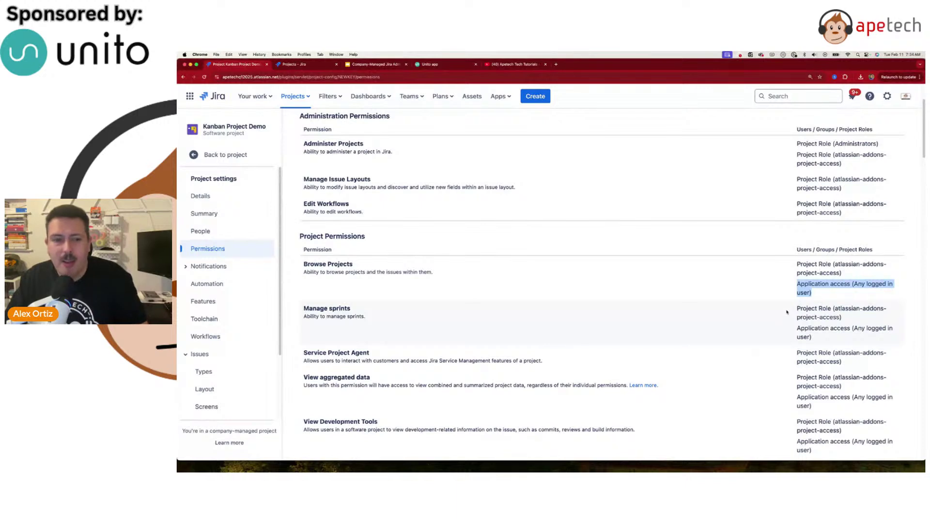
click(823, 300)
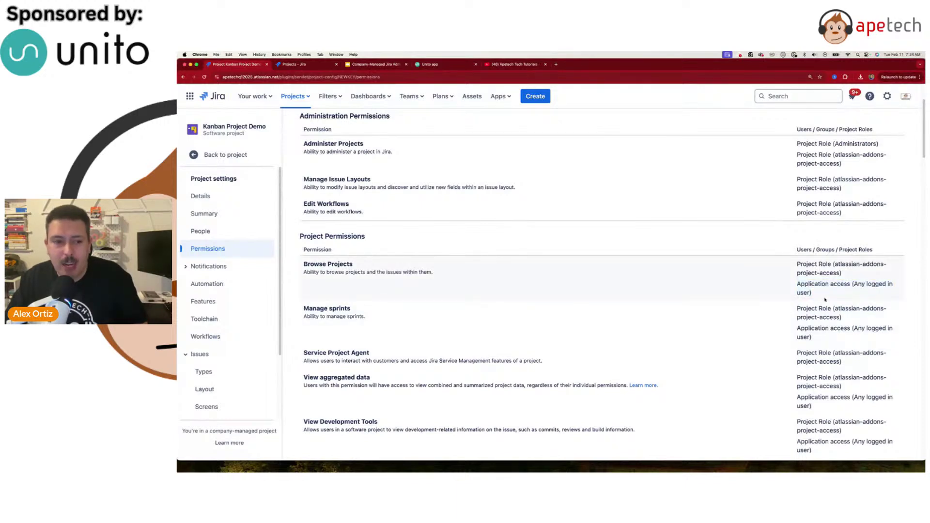
drag(825, 300, 308, 265)
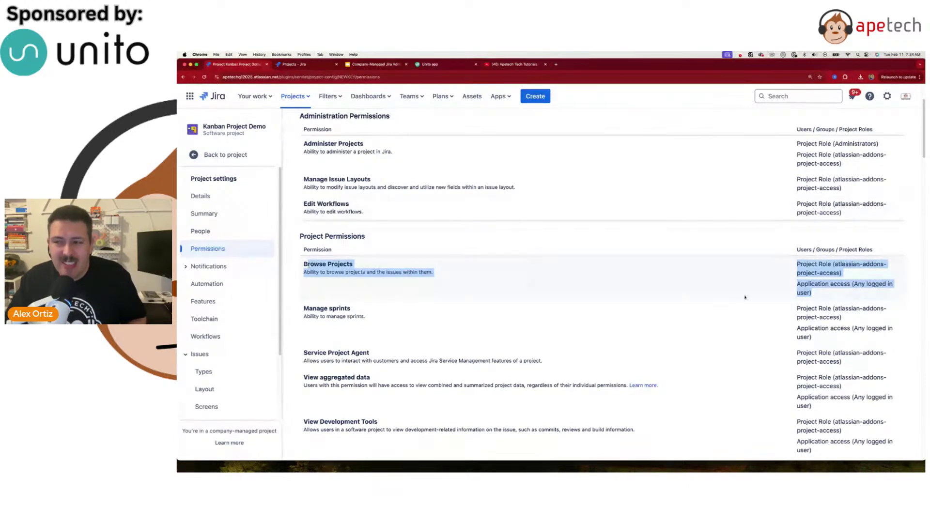
click(830, 258)
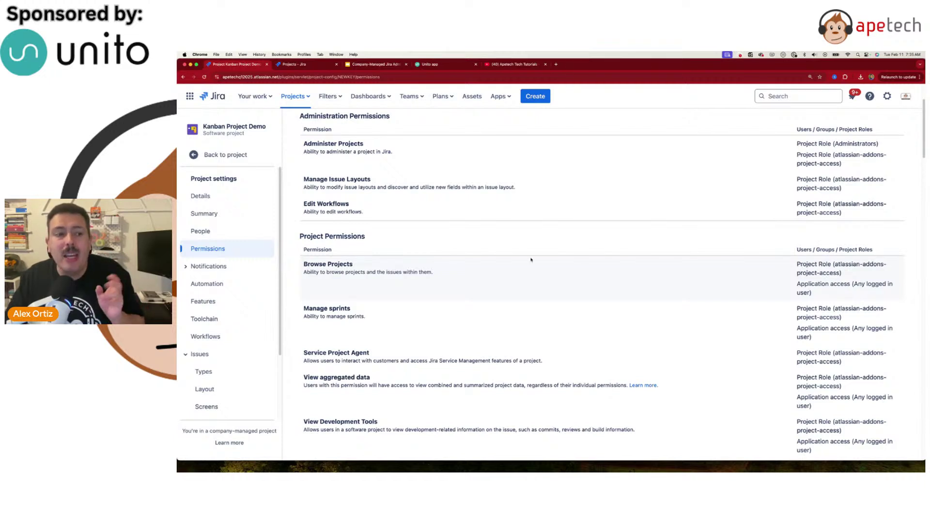
Add a person to the Kanban Project Demo by e-mail address with the Administrators role and dismiss the confirmation.
click(196, 231)
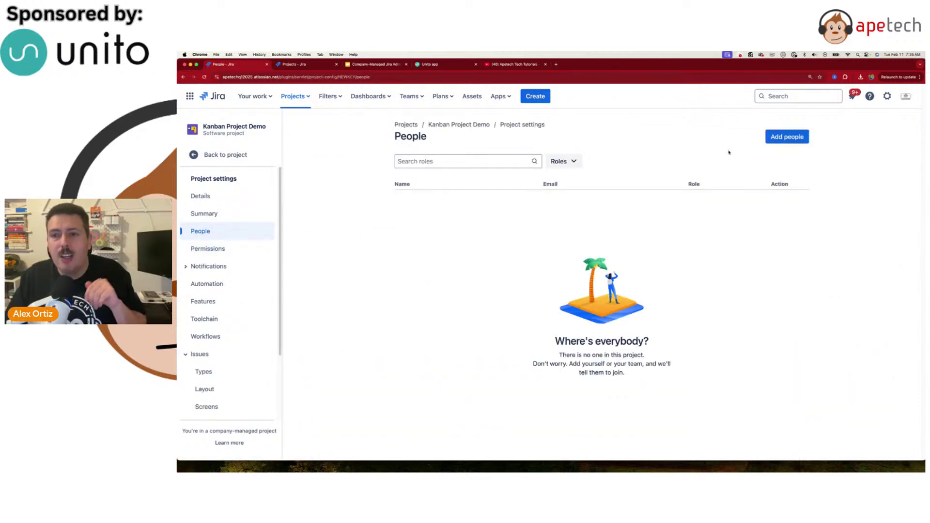
click(779, 139)
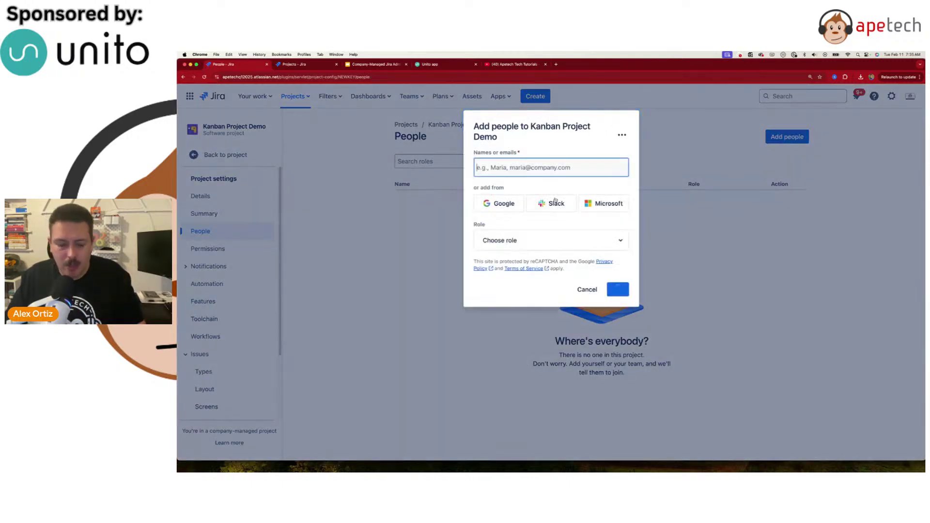
text(bob)
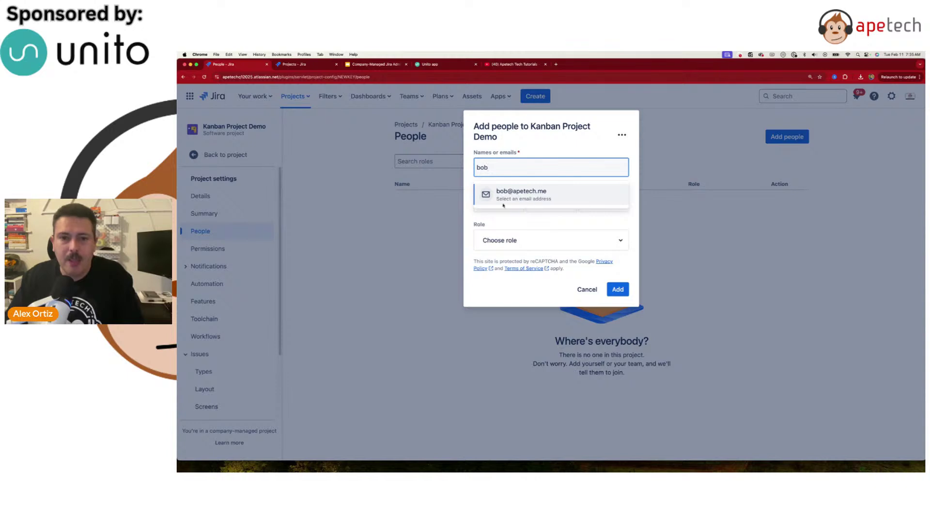
click(529, 202)
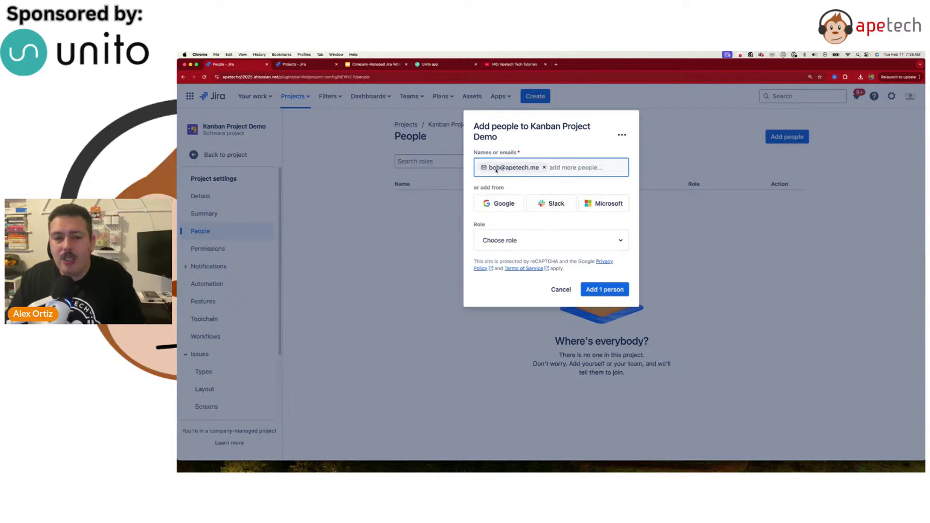
click(528, 241)
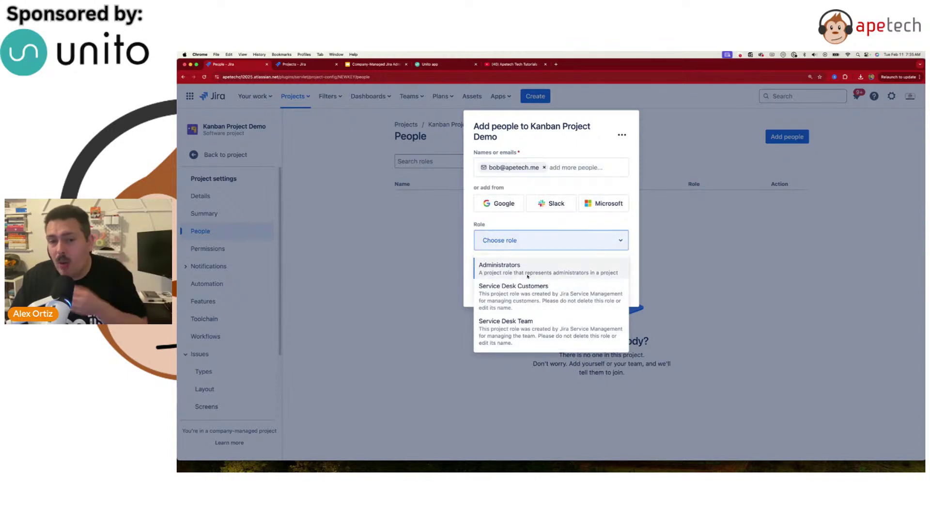
click(529, 267)
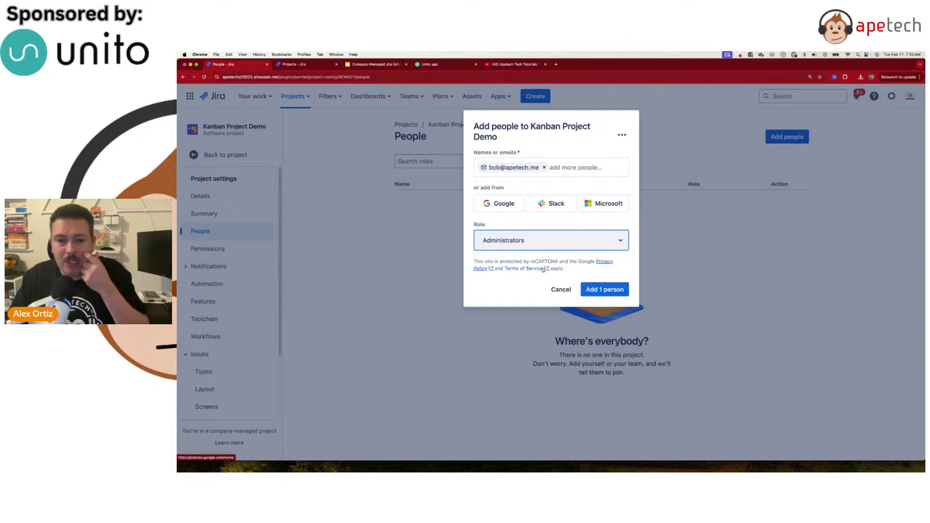
click(614, 290)
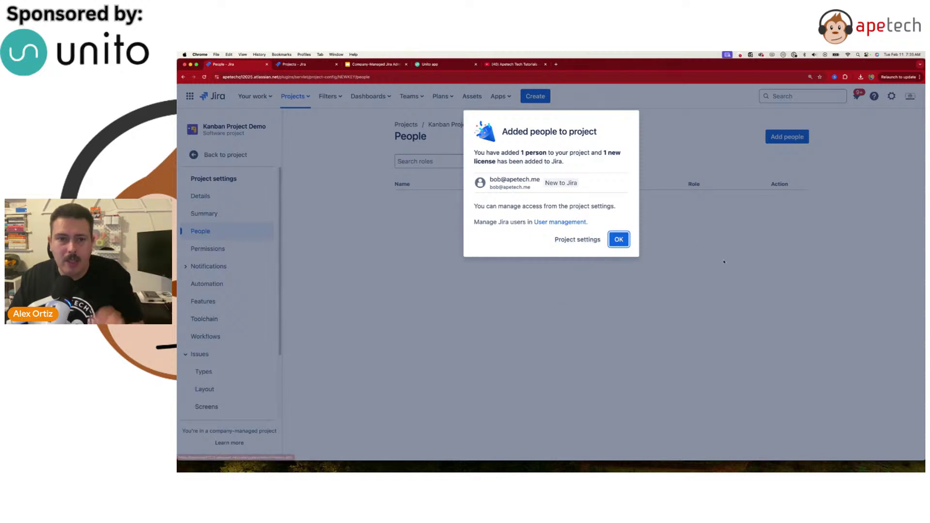
key(Return)
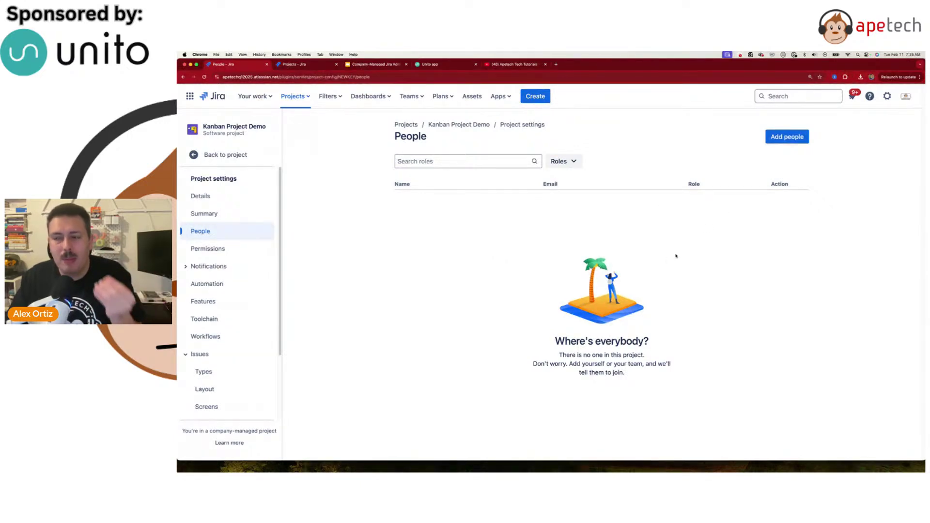
Check the Default software scheme's permissions against the project's People list, ending on the People settings.
click(207, 248)
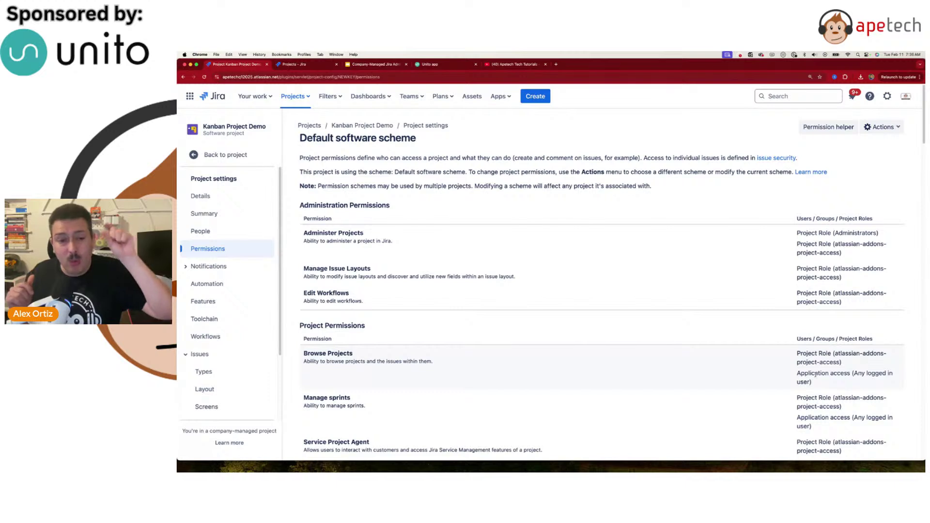
click(200, 231)
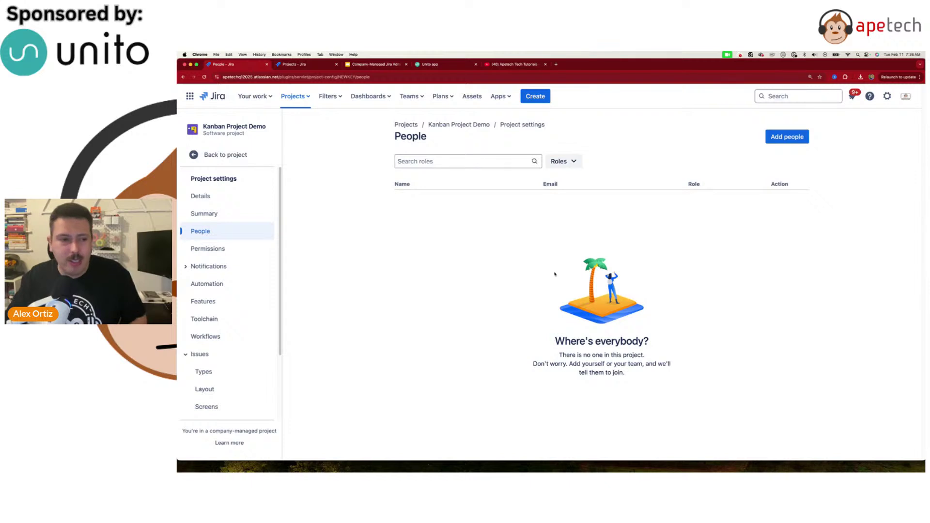
click(242, 248)
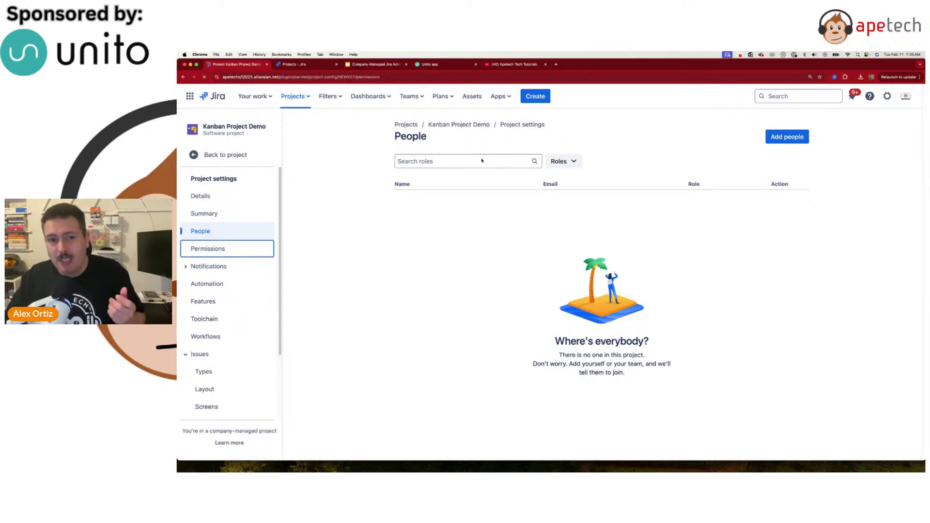
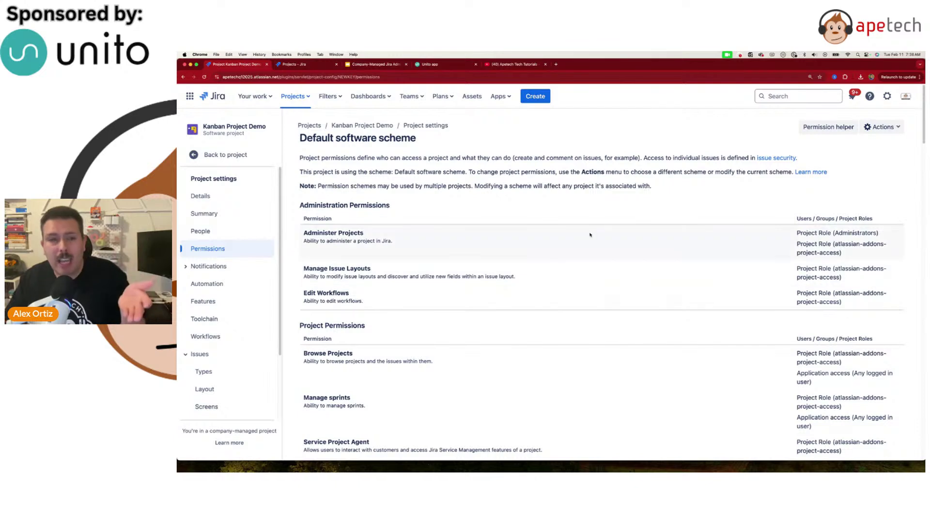
click(205, 234)
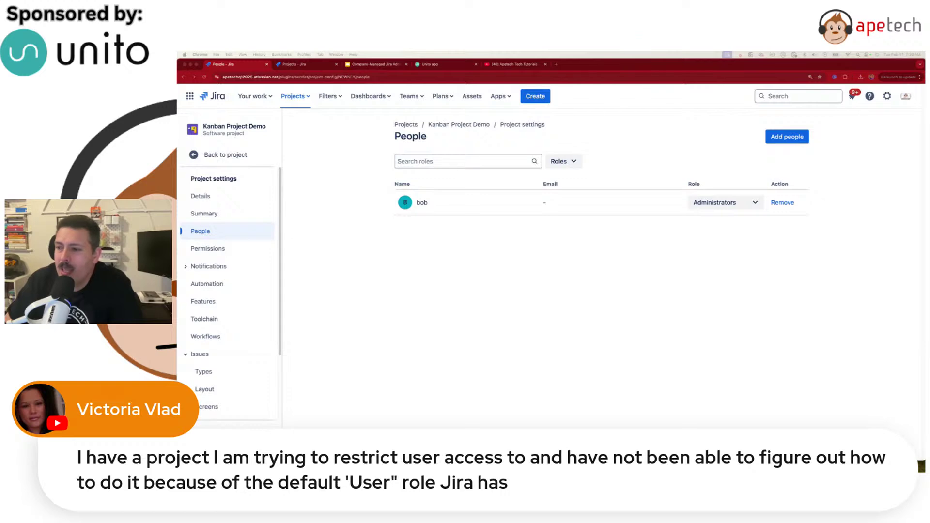
Reopen the project's Permissions settings and highlight the Default software scheme title.
click(209, 249)
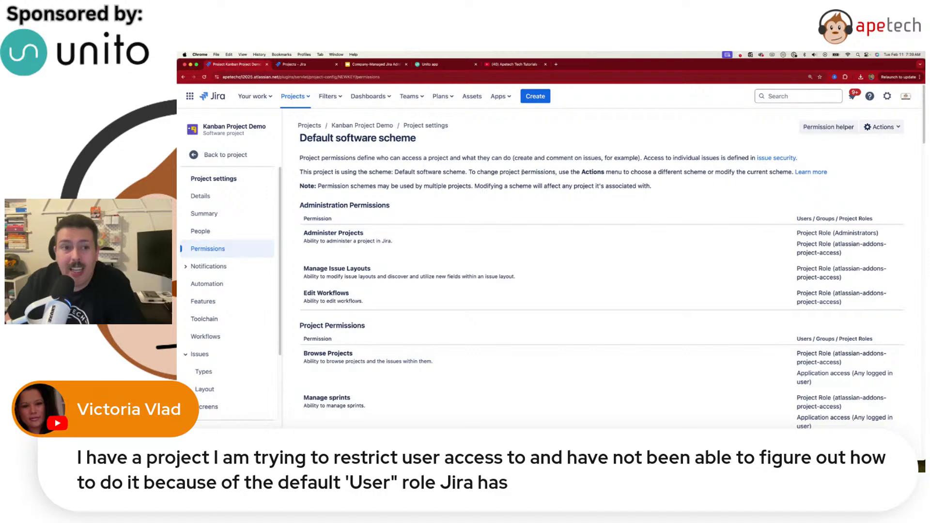
drag(402, 138, 311, 141)
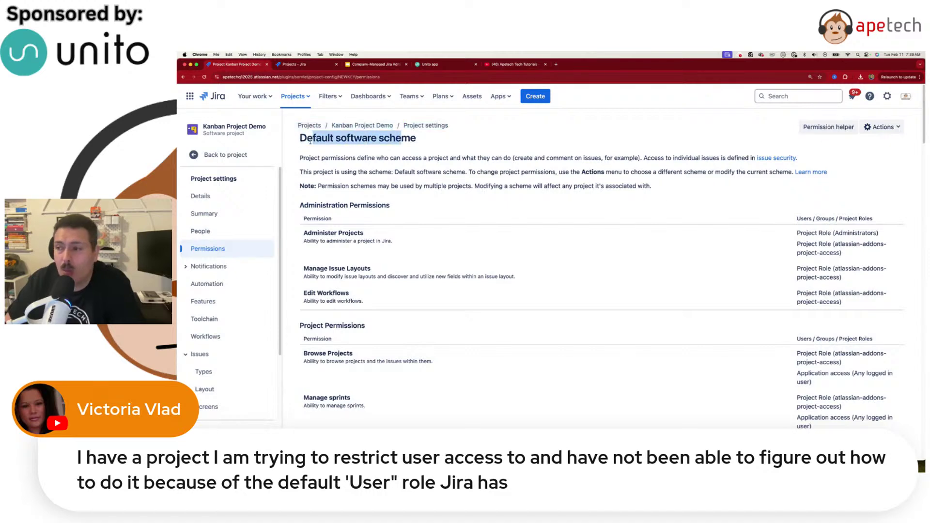
click(306, 142)
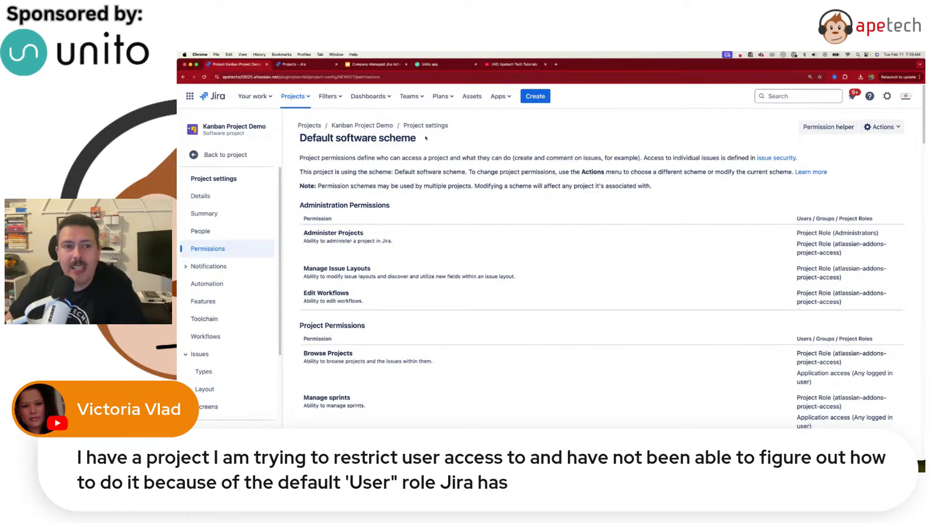
drag(425, 138, 301, 138)
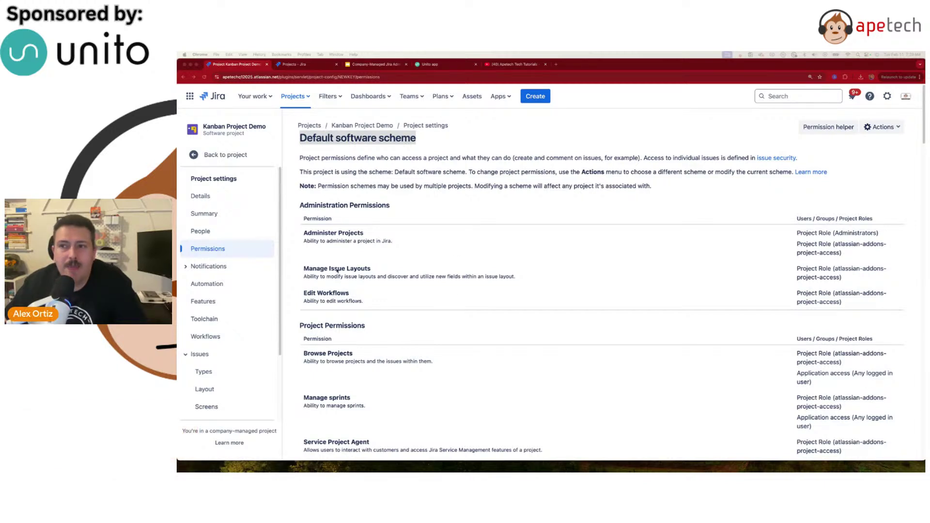
Open the project's notification settings, survey all notification types and highlight the generic event in the workflow transition entry.
click(203, 265)
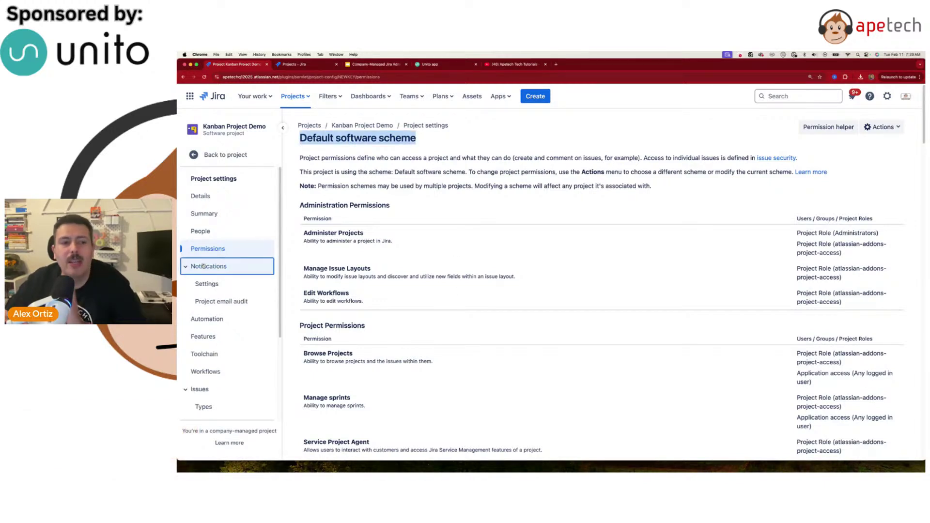
click(213, 286)
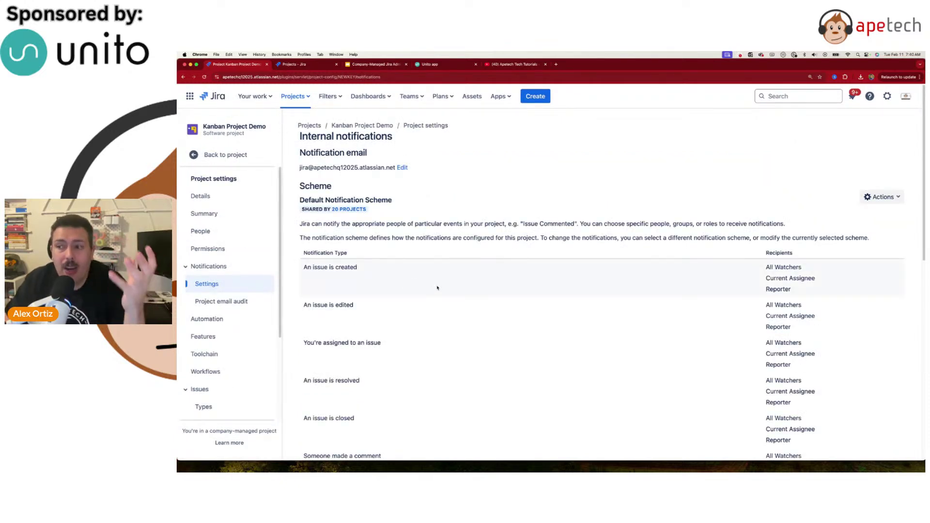
scroll(438, 288, down, 2)
scroll(435, 290, down, 10)
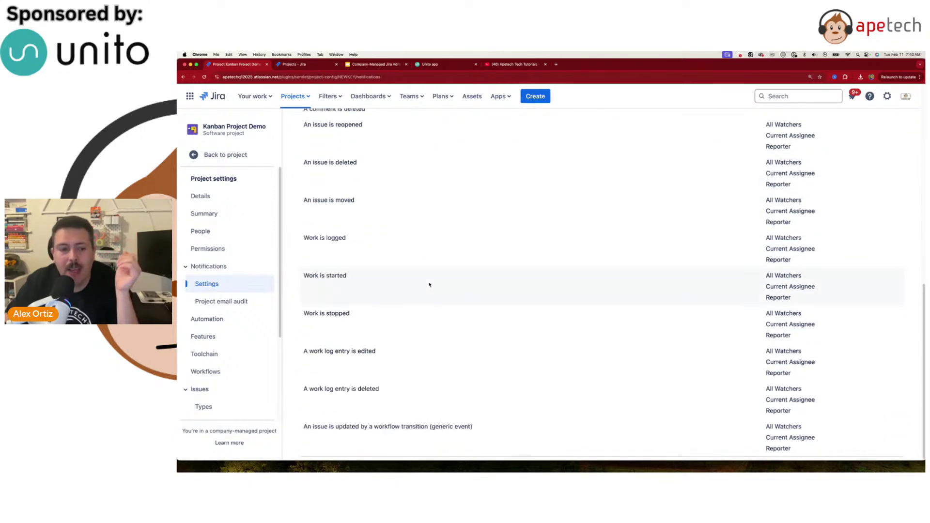
scroll(430, 285, up, 12)
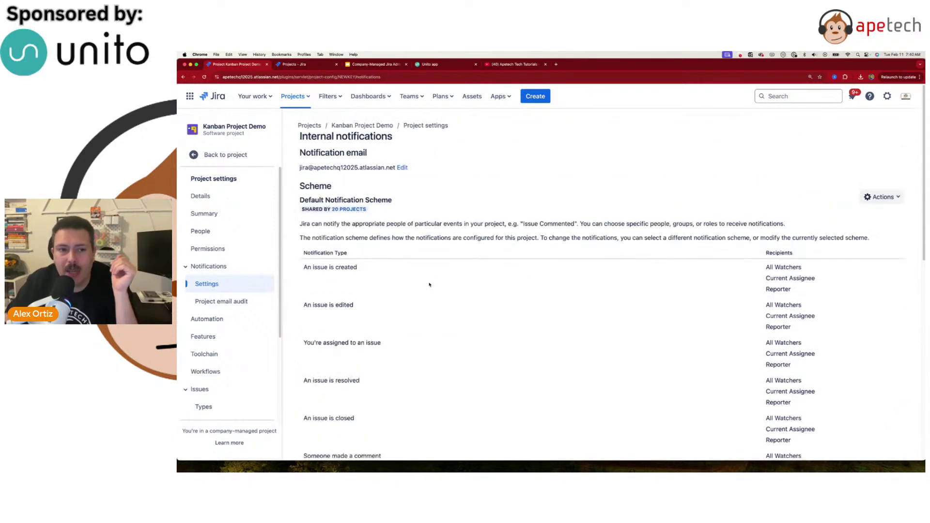
scroll(429, 285, down, 10)
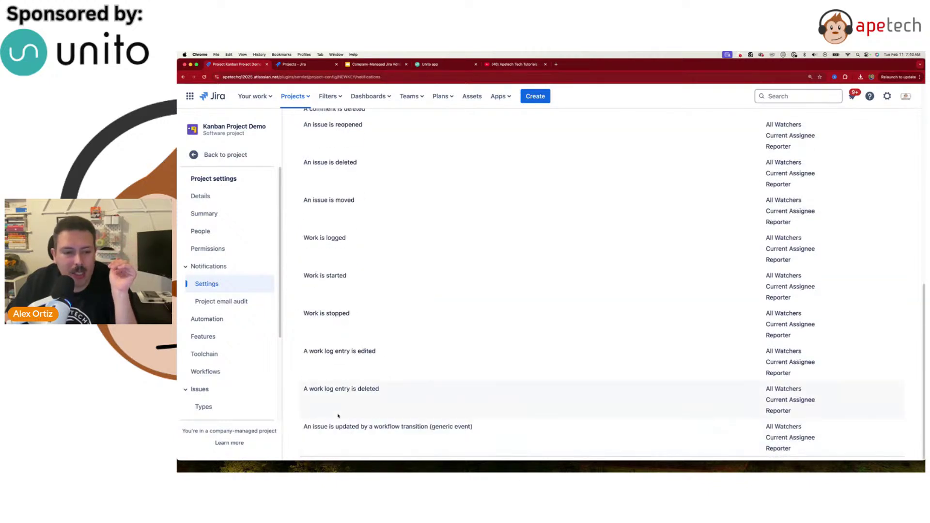
drag(462, 426, 446, 426)
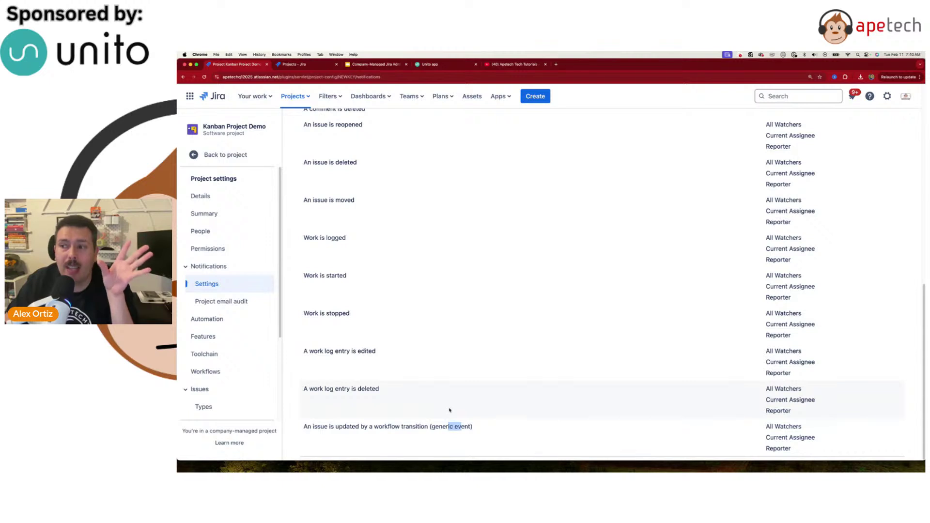
Look over the issue notification types again and highlight the Default Notification Scheme name.
scroll(450, 411, up, 10)
scroll(450, 410, down, 2)
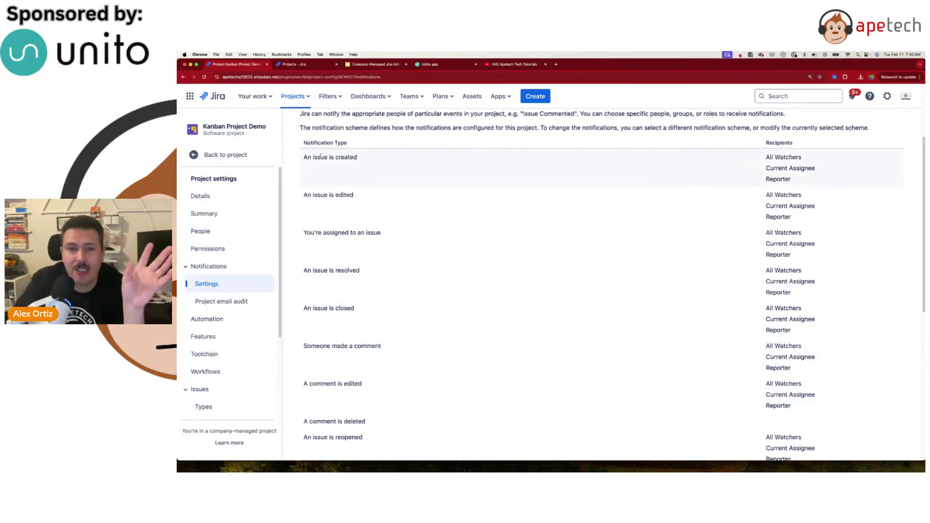
scroll(320, 156, up, 3)
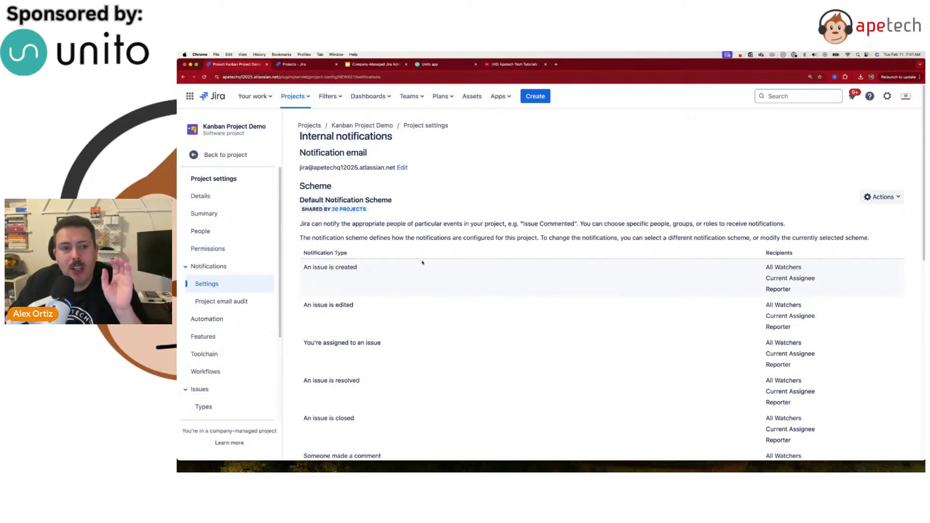
drag(392, 204, 306, 201)
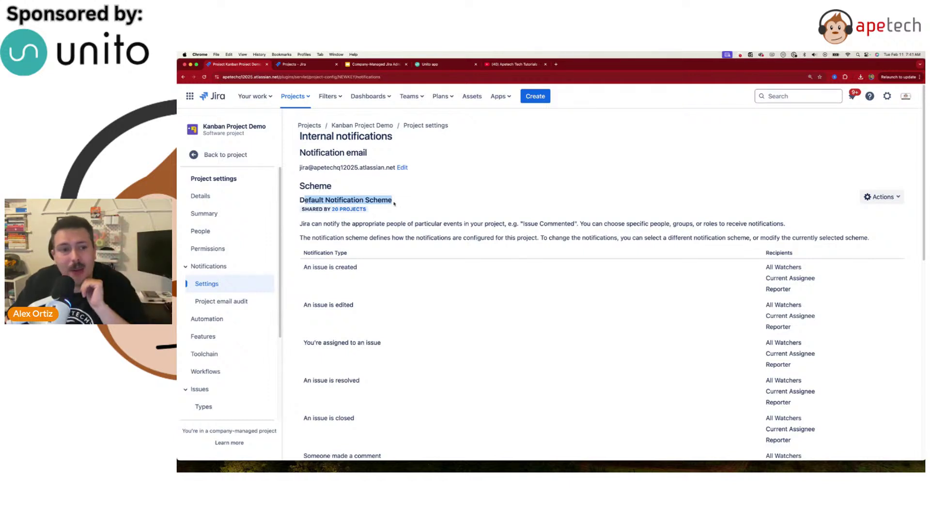
drag(393, 203, 306, 200)
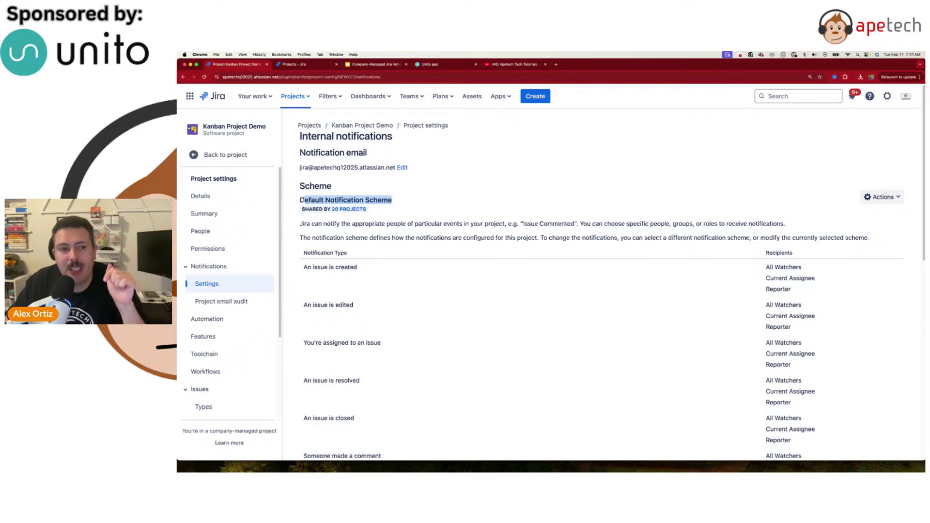
drag(303, 200, 299, 200)
scroll(379, 283, down, 1)
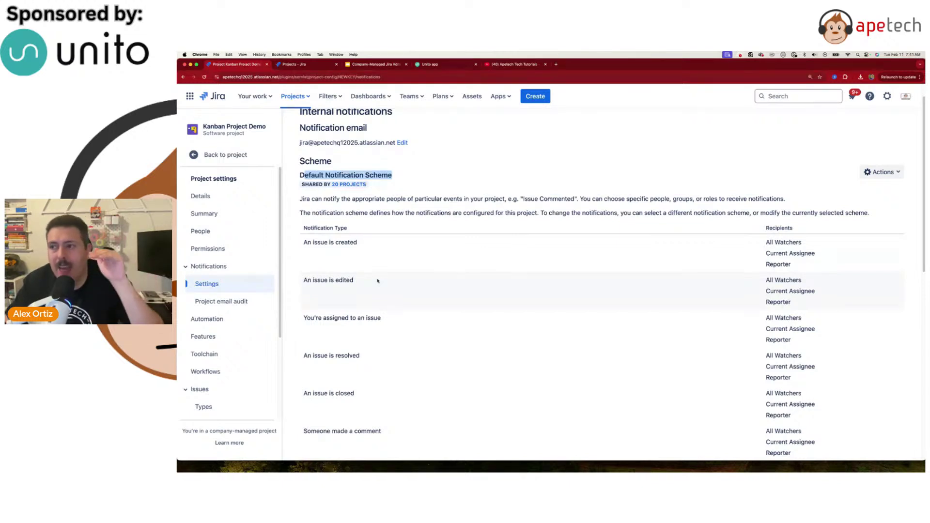
scroll(377, 280, down, 2)
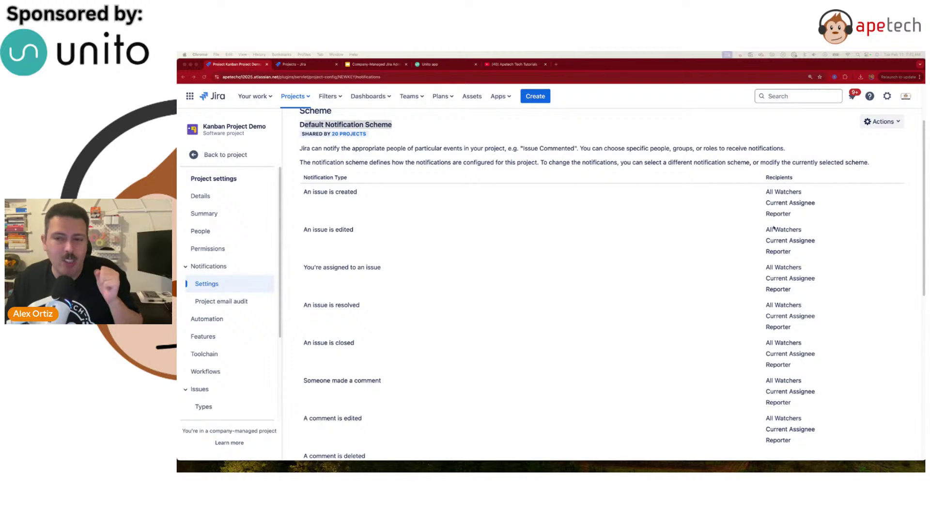
Highlight the Reporter recipient of the issue created notification and examine the recipients of the remaining notification types.
click(805, 210)
drag(777, 214, 786, 214)
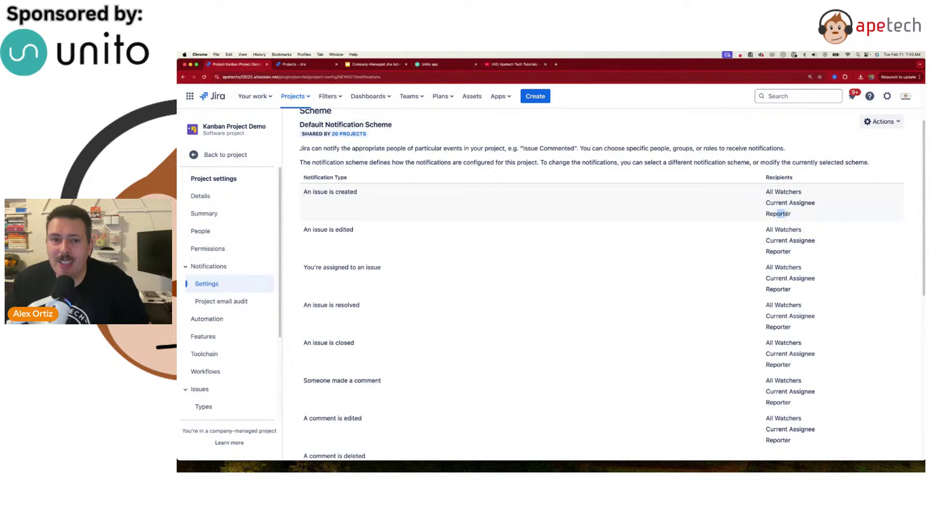
scroll(785, 214, down, 5)
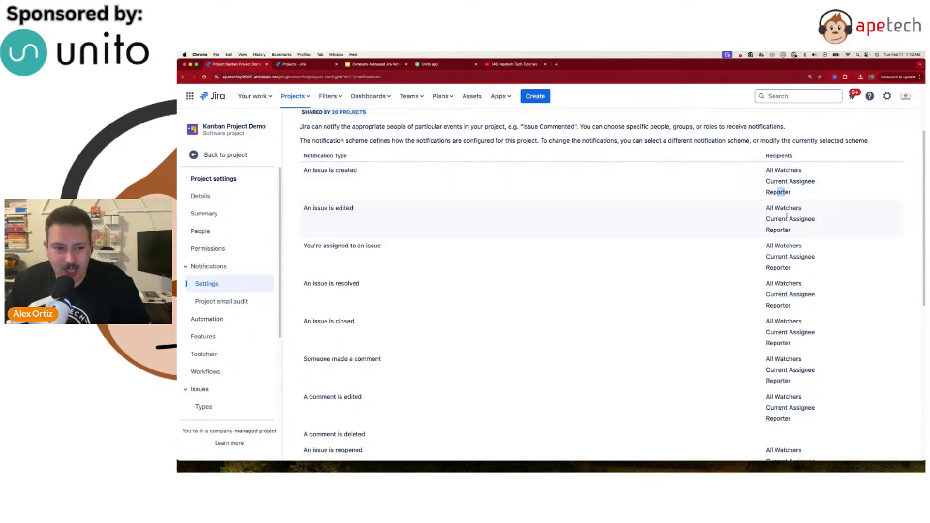
scroll(787, 216, down, 1)
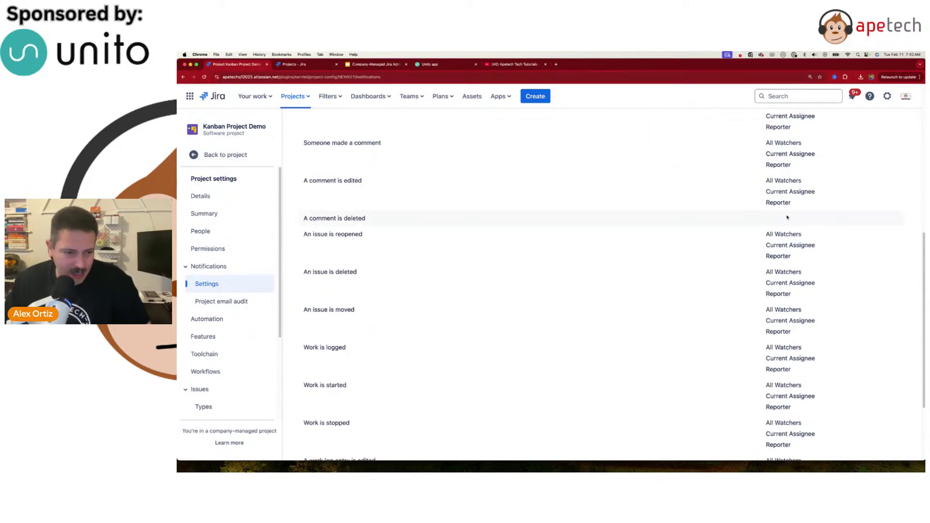
scroll(787, 217, up, 6)
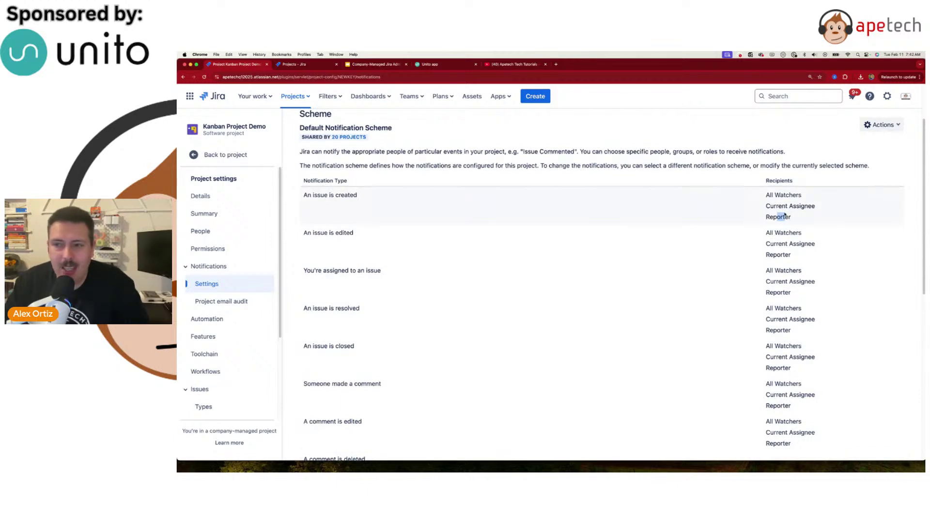
scroll(785, 216, down, 2)
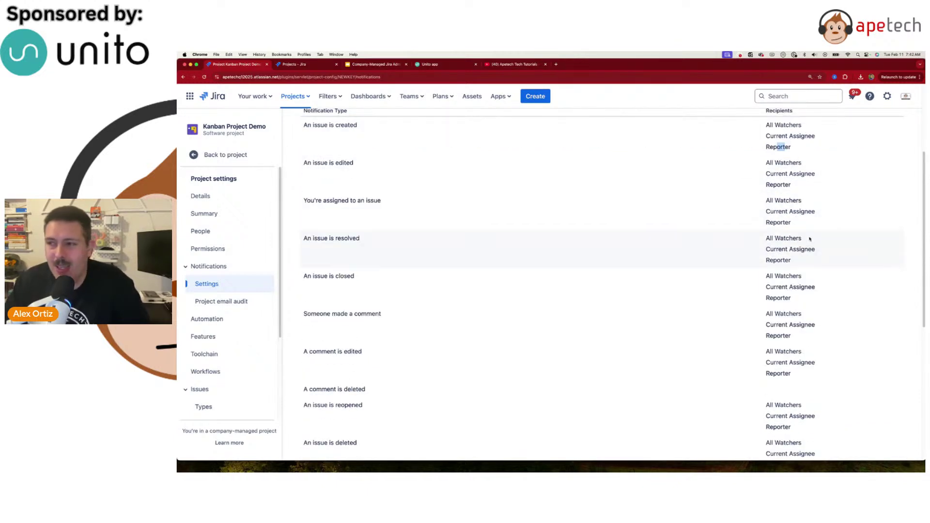
scroll(810, 239, down, 6)
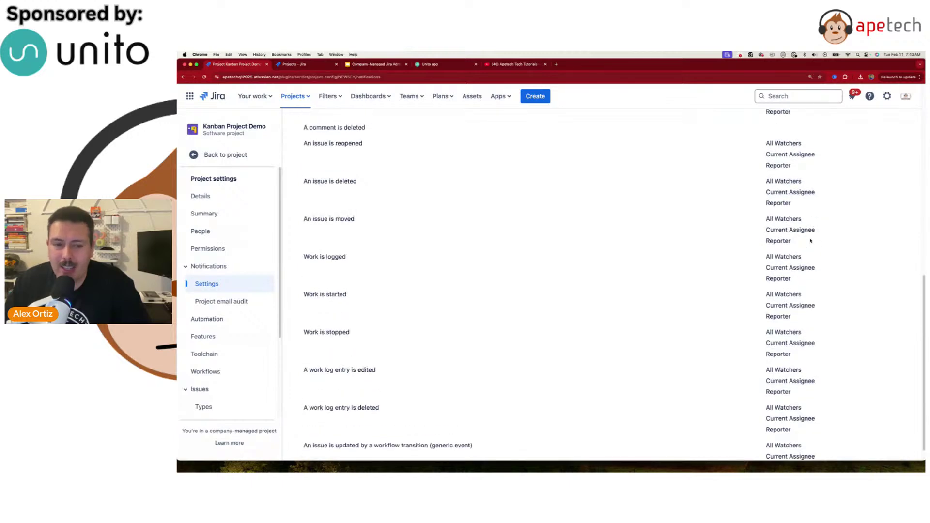
Return to the start of the notification settings and highlight the Default Notification Scheme name.
scroll(810, 241, up, 4)
scroll(810, 241, up, 6)
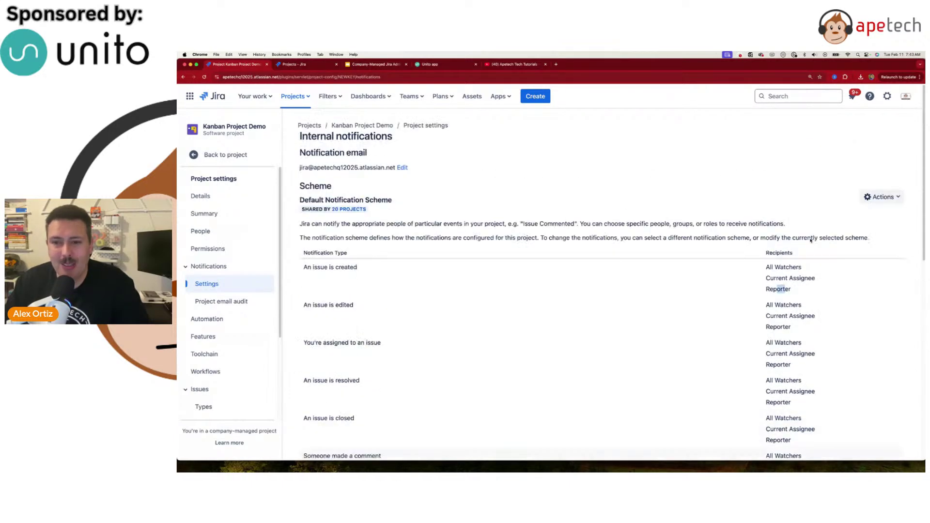
scroll(808, 238, down, 1)
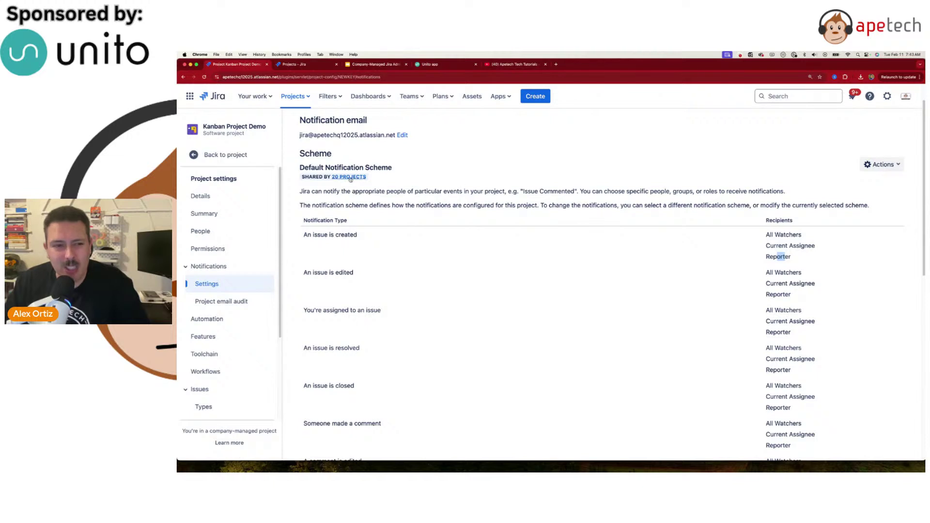
drag(391, 167, 315, 167)
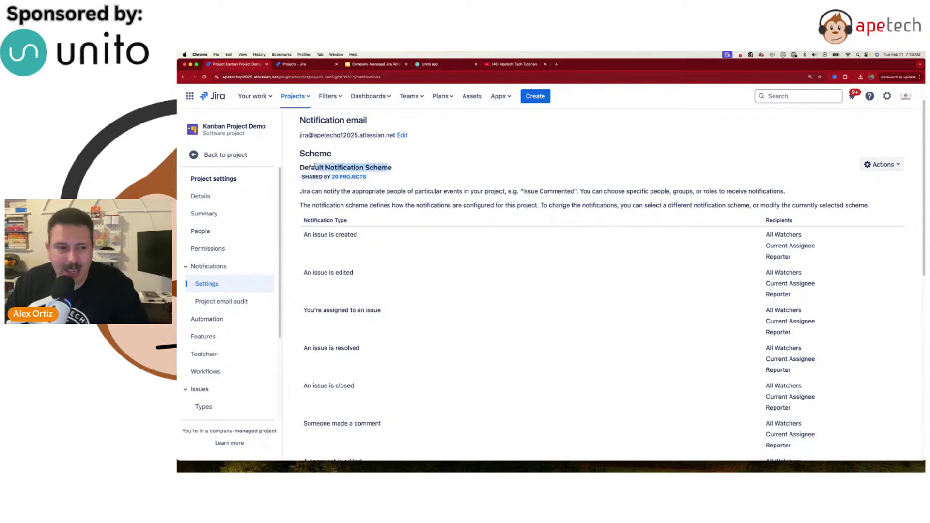
Open the project's Automation settings briefly, return to Permissions and collapse the Notifications group.
click(207, 266)
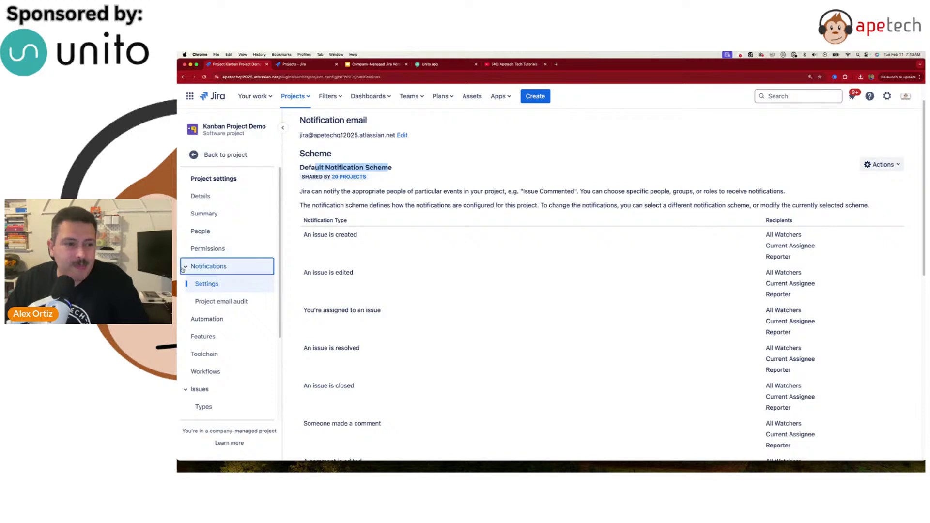
click(208, 286)
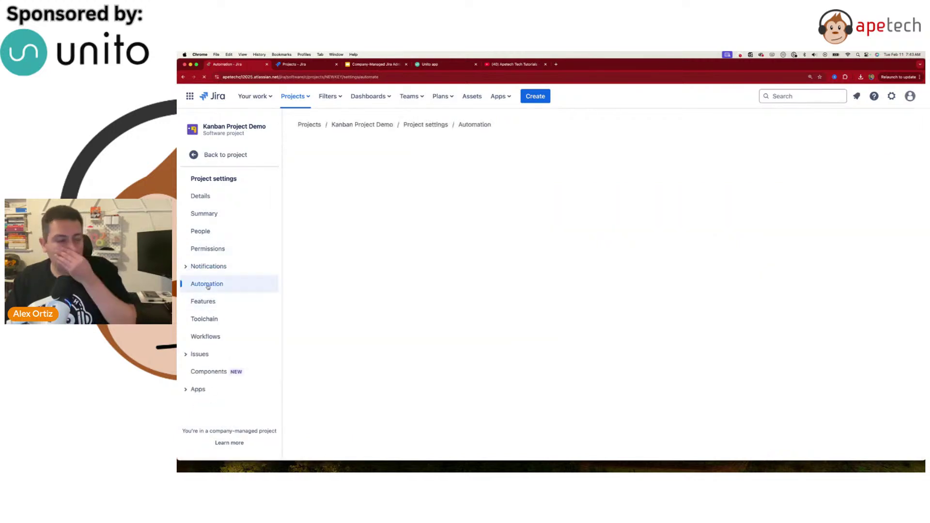
click(204, 270)
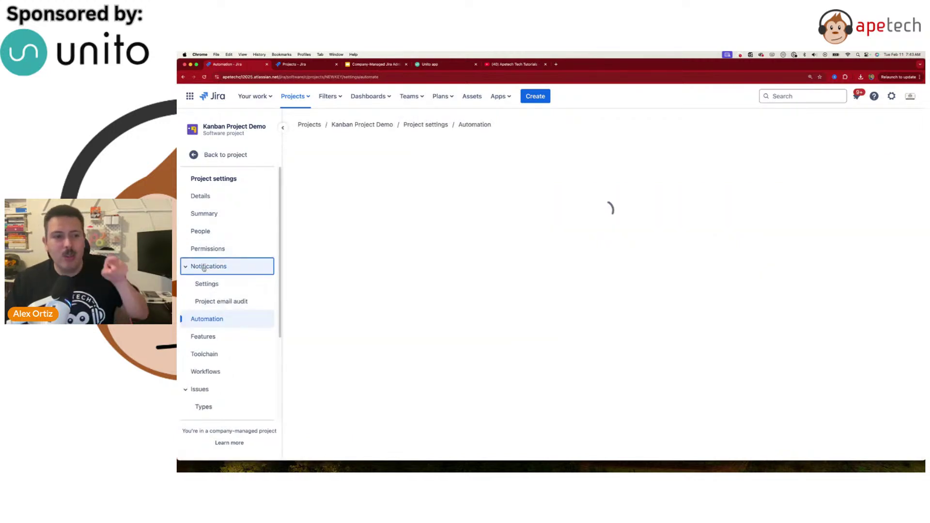
click(206, 223)
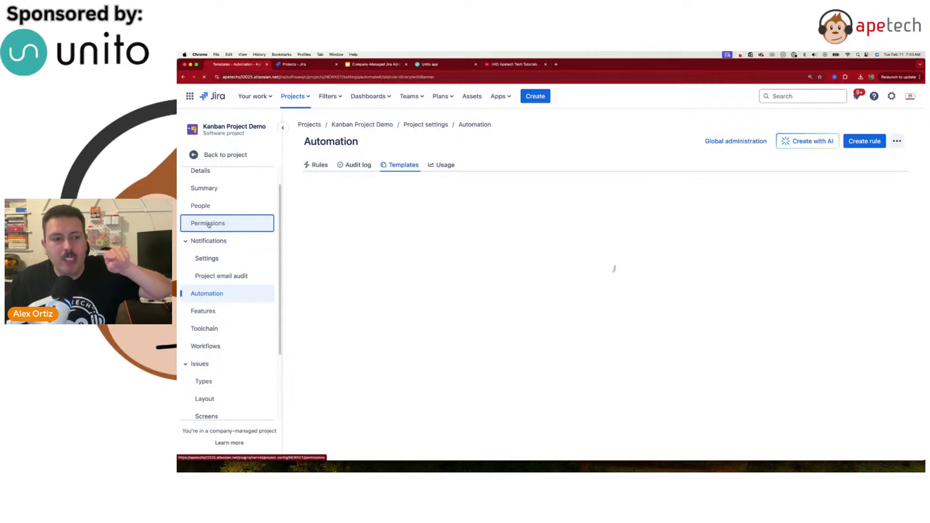
click(208, 240)
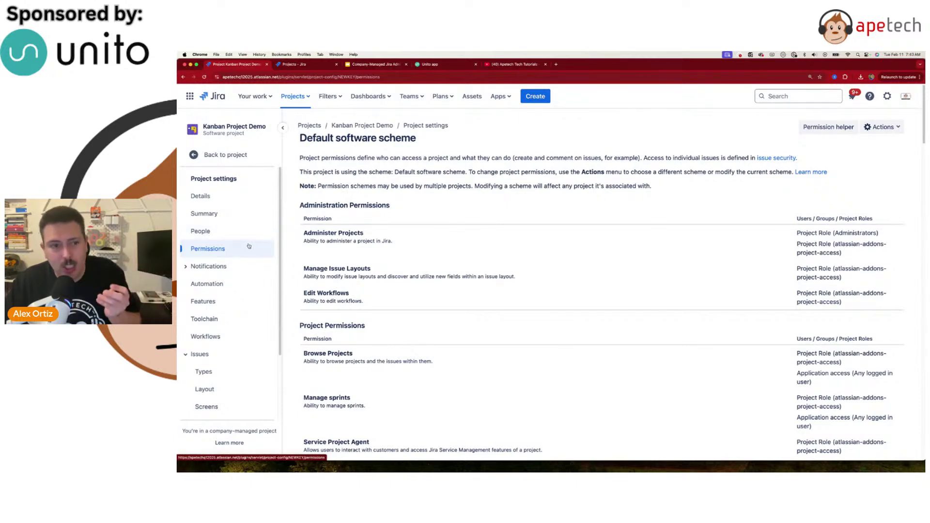
Open the Kanban Project Demo's Automation settings and go to the global automation administration.
click(214, 290)
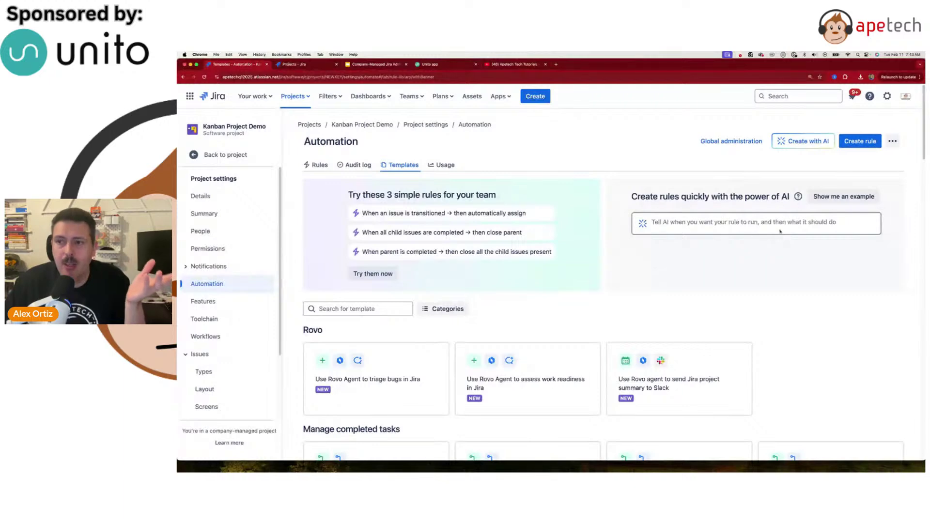
click(893, 141)
click(893, 143)
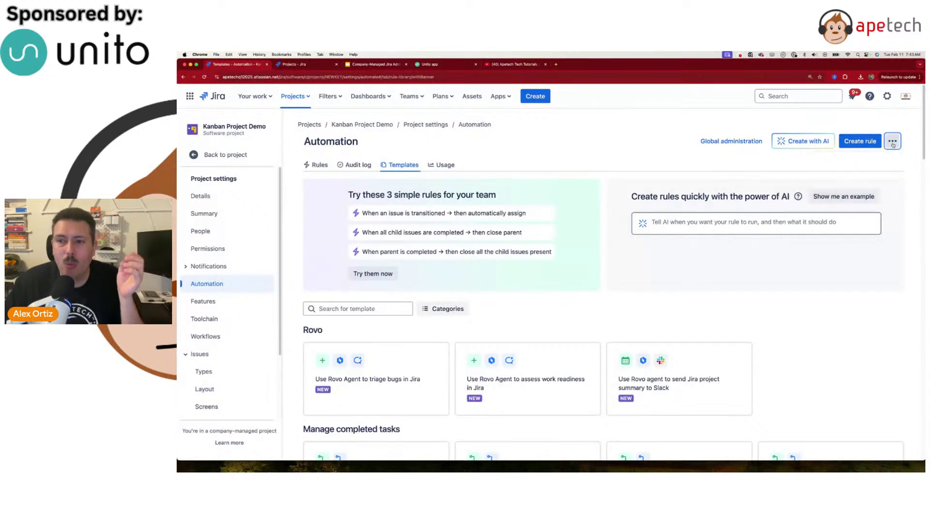
click(748, 141)
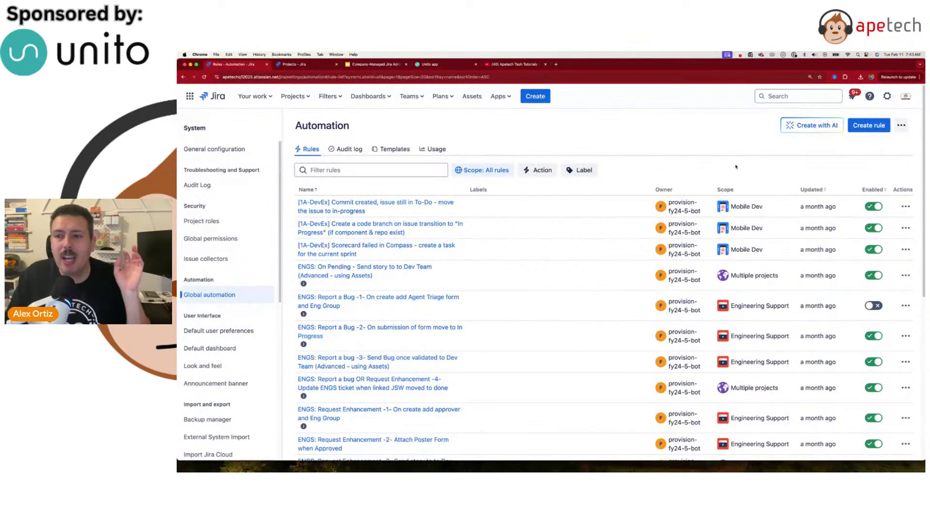
Review the global automation configuration, return to the rule list and view this month's automation usage.
click(901, 125)
click(861, 236)
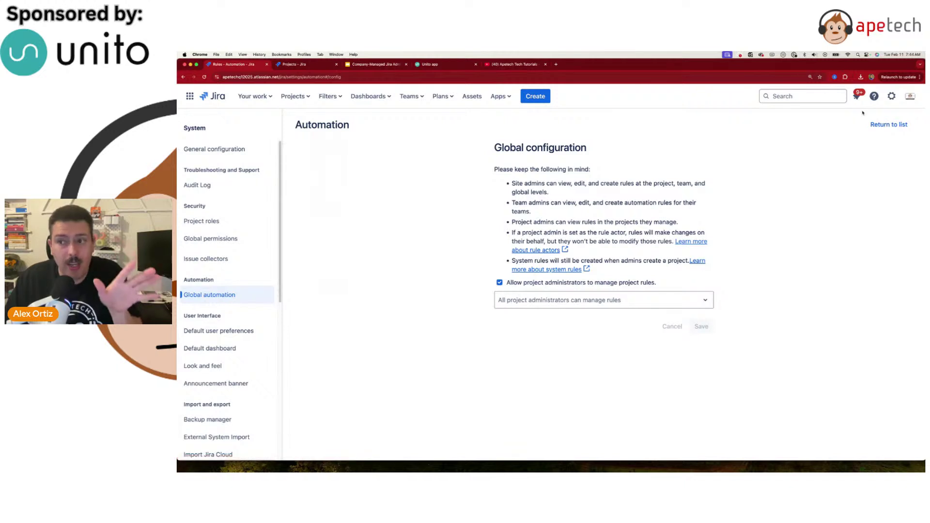
click(894, 124)
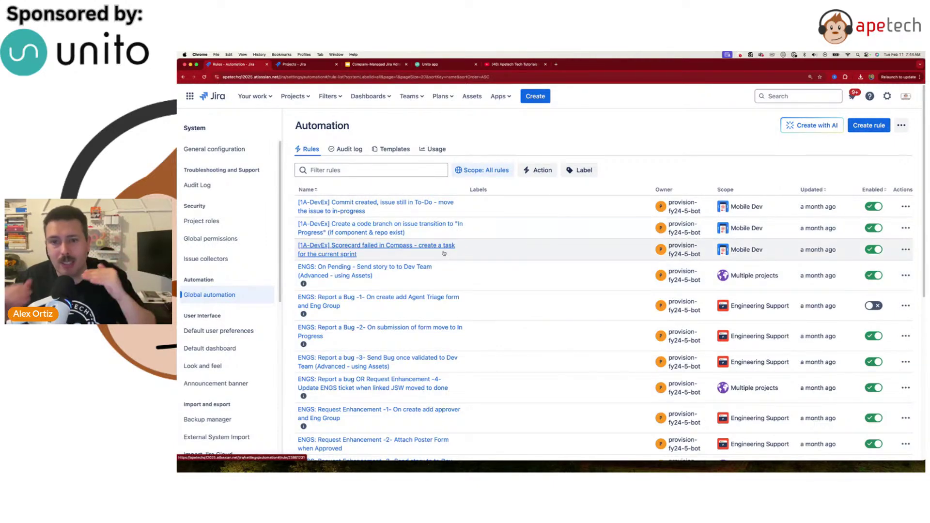
click(434, 149)
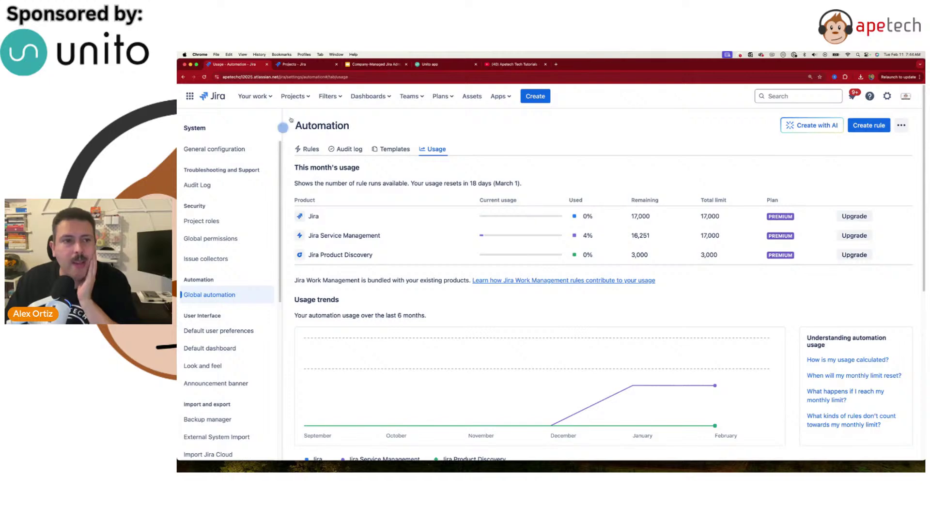
Return to the Kanban Project Demo's Automation settings and view the project's automation usage and rules.
click(293, 96)
click(319, 131)
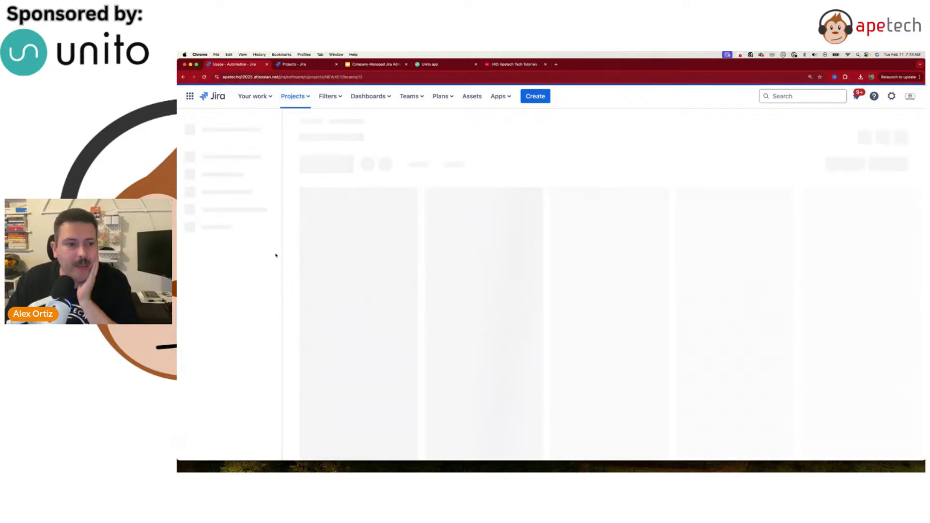
scroll(225, 388, down, 4)
click(226, 388)
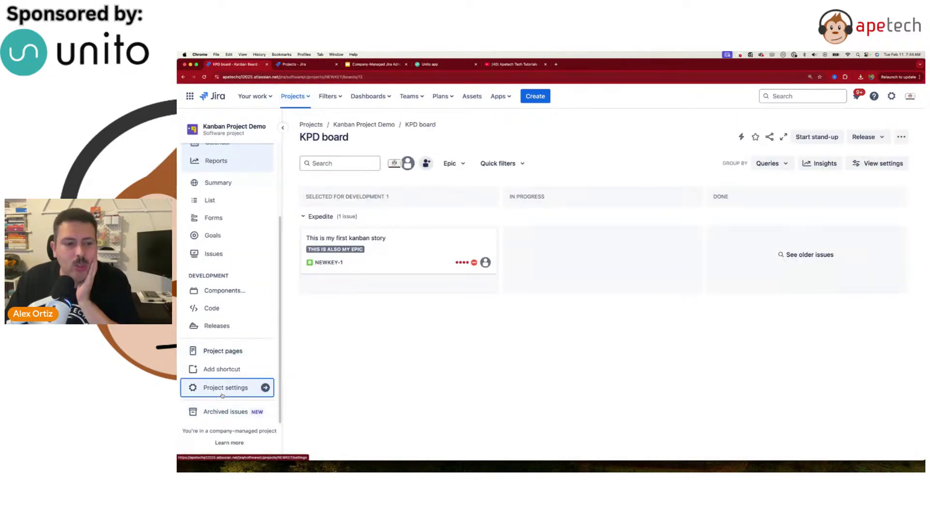
click(223, 288)
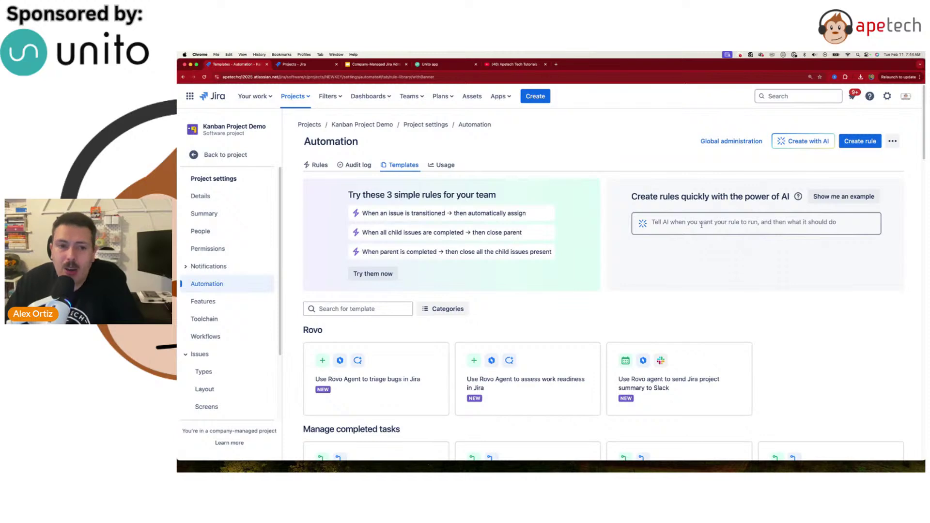
click(432, 166)
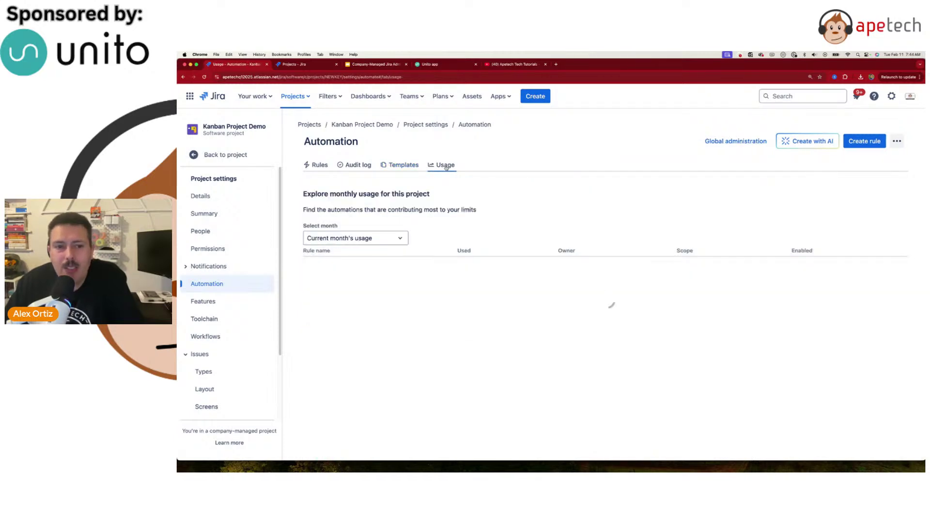
click(318, 165)
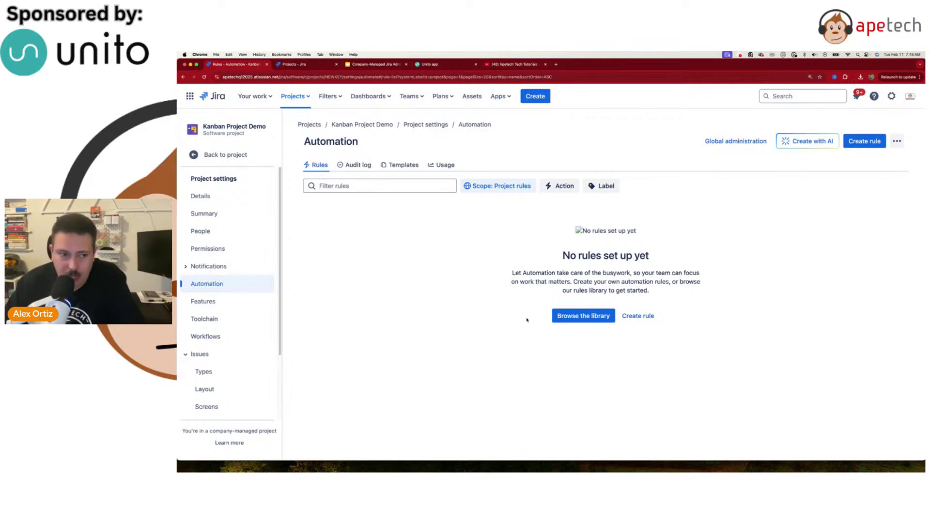
Open the project's Features settings, go back to the KPD board and look over the project's navigation items.
click(204, 302)
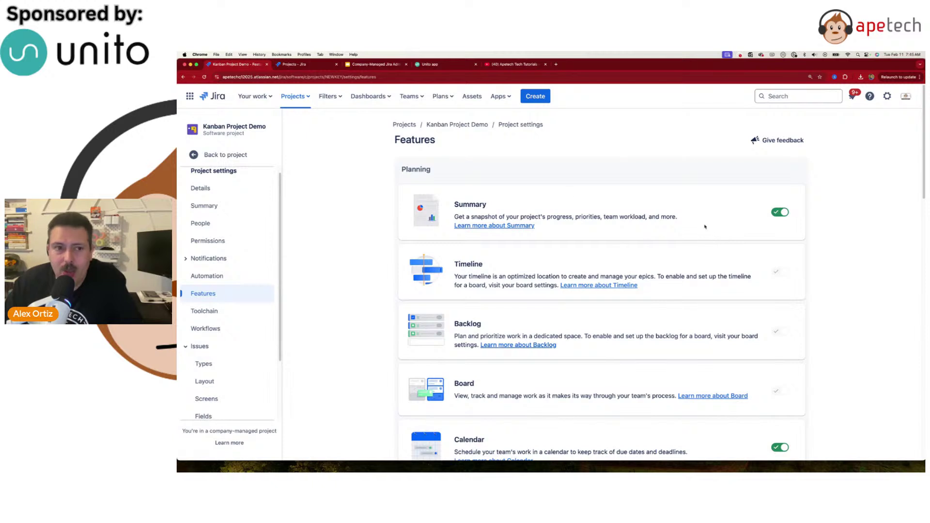
click(223, 155)
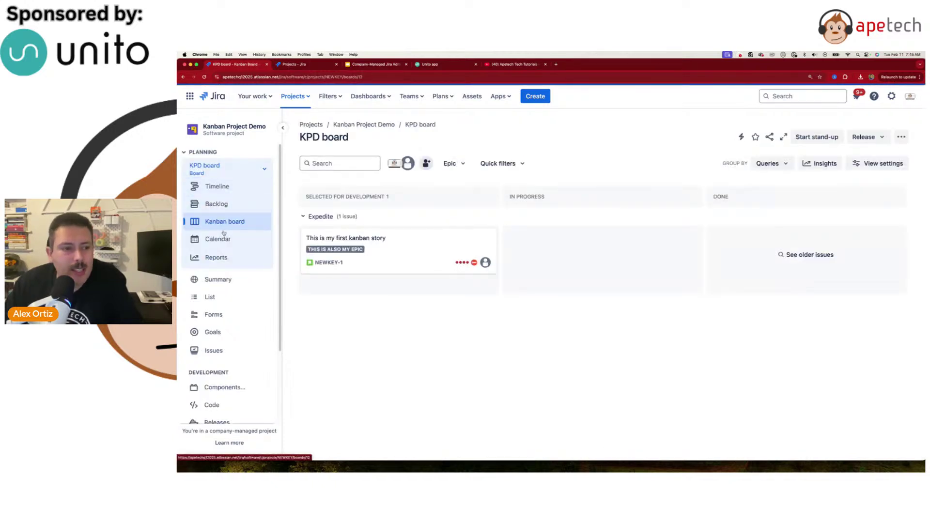
scroll(230, 382, down, 3)
scroll(208, 326, up, 3)
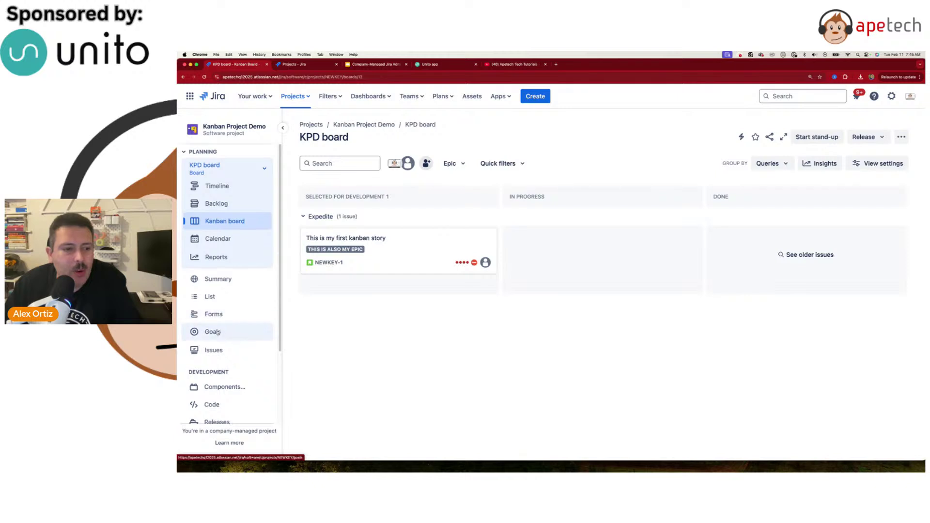
scroll(216, 324, down, 2)
scroll(216, 324, down, 2)
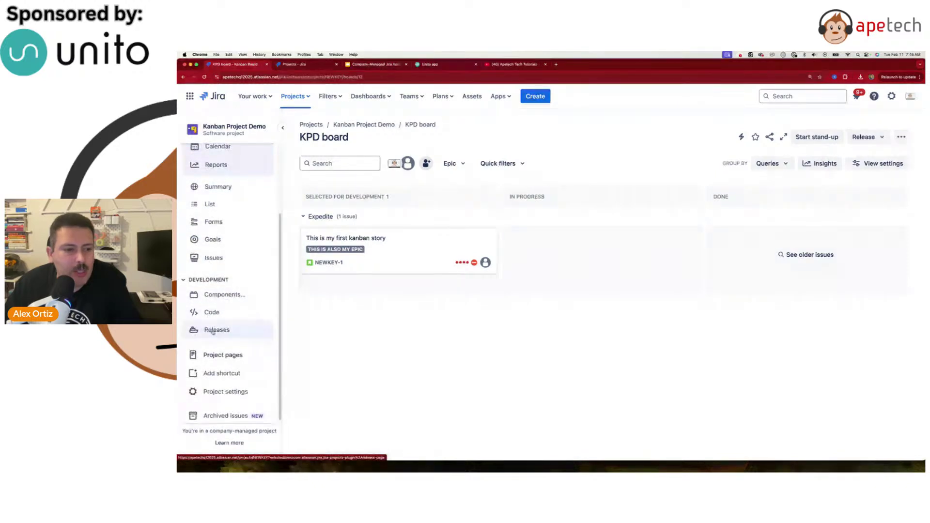
Reopen the project's Features settings and switch the Summary feature off and back on.
click(228, 387)
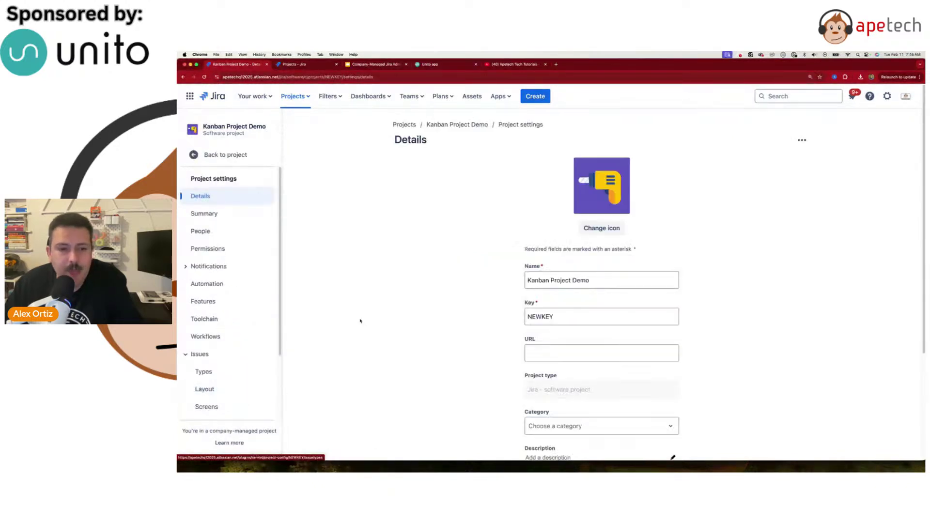
click(215, 301)
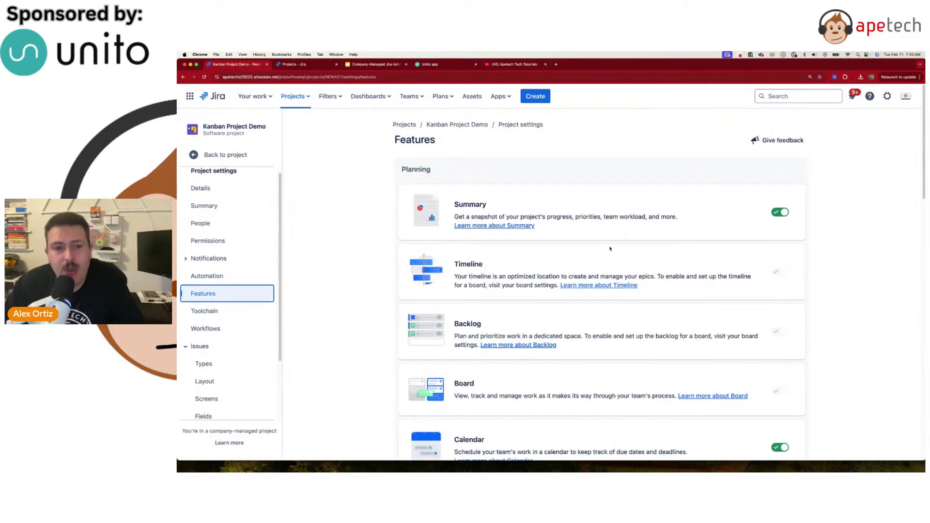
click(787, 213)
click(783, 212)
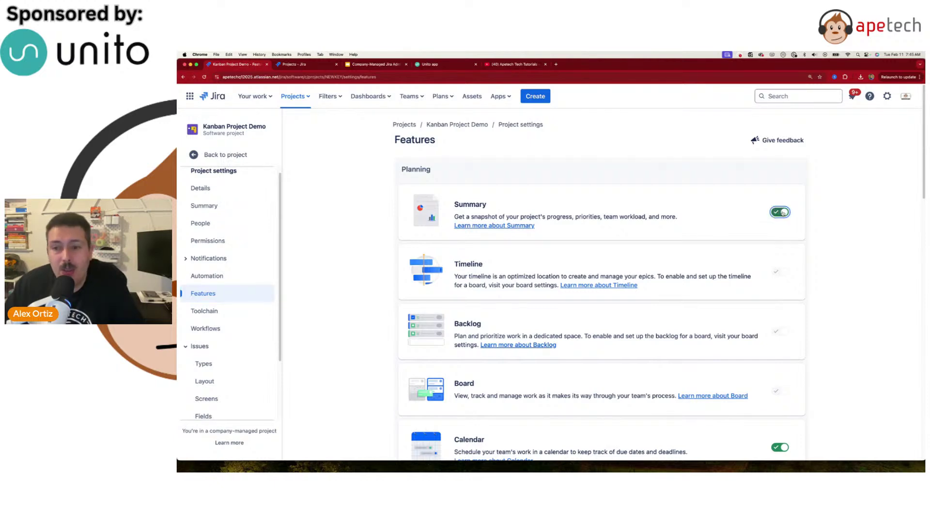
Examine which planning, development, operations and additional features can be switched on or off for the project.
scroll(781, 221, down, 5)
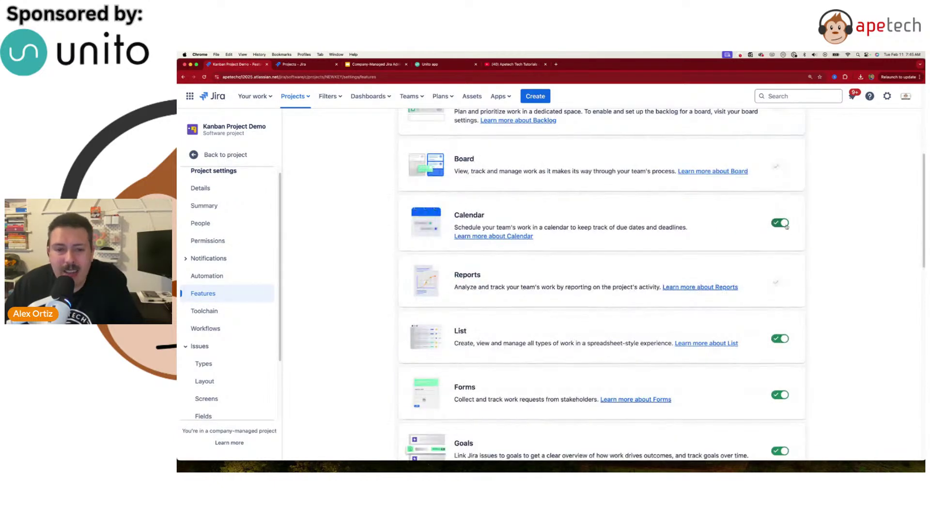
scroll(782, 233, down, 5)
scroll(792, 257, down, 4)
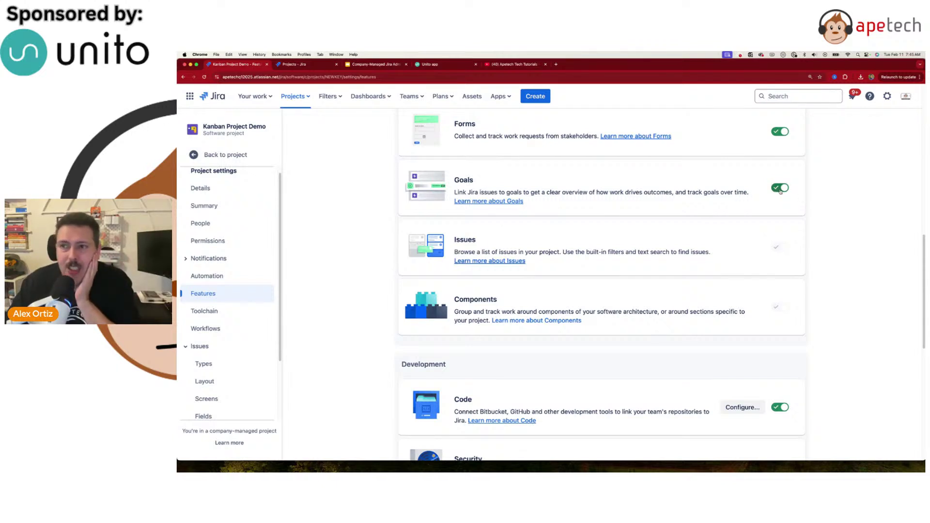
scroll(785, 191, down, 5)
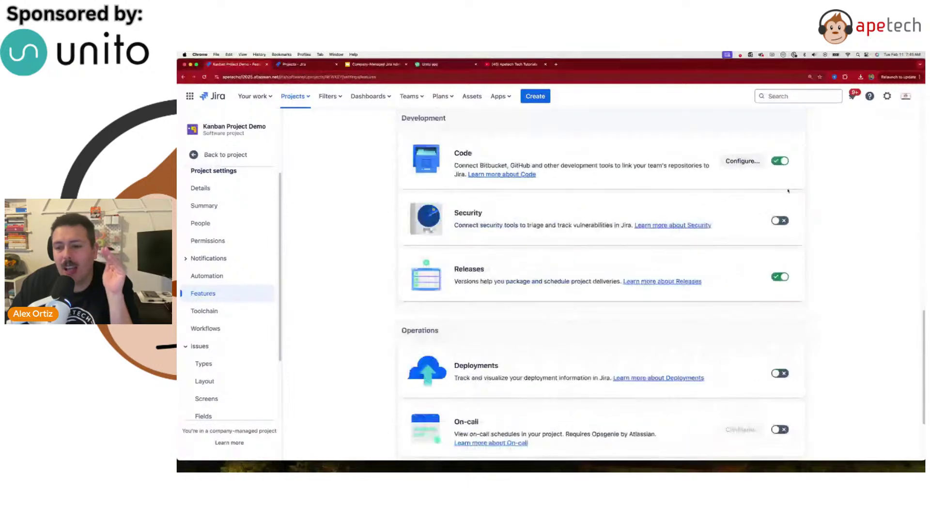
scroll(788, 191, down, 3)
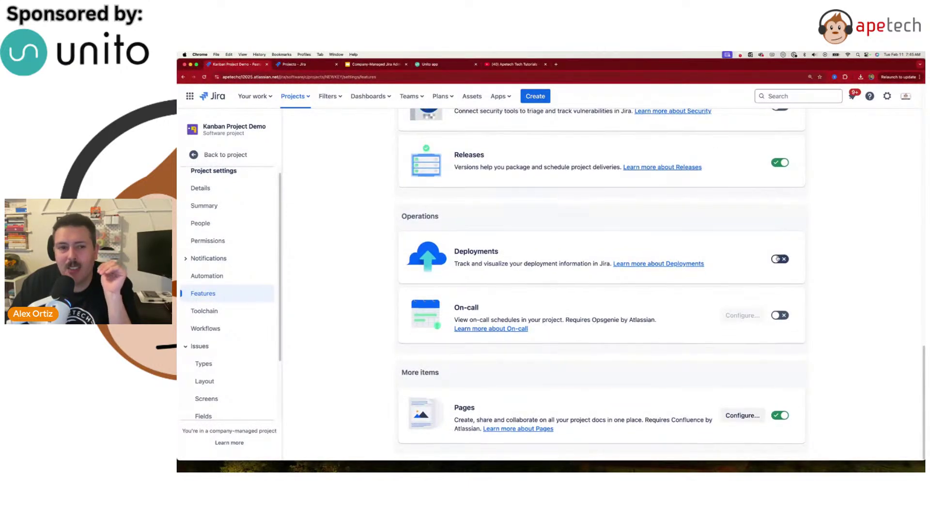
scroll(777, 259, up, 1)
scroll(778, 258, up, 1)
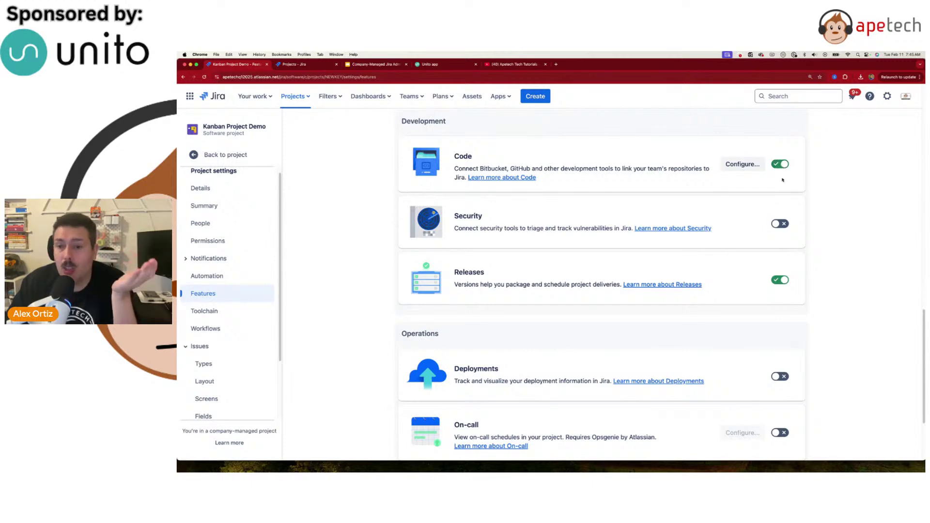
scroll(800, 314, down, 3)
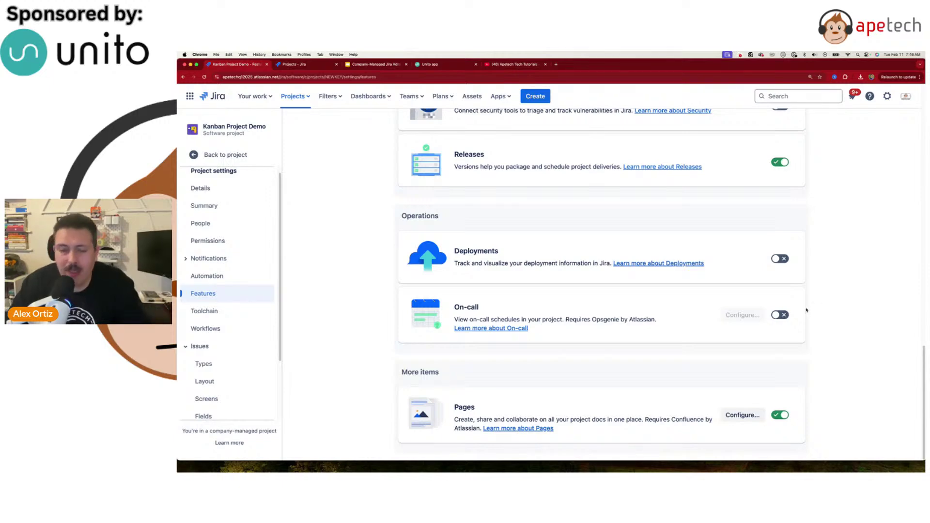
scroll(793, 284, up, 3)
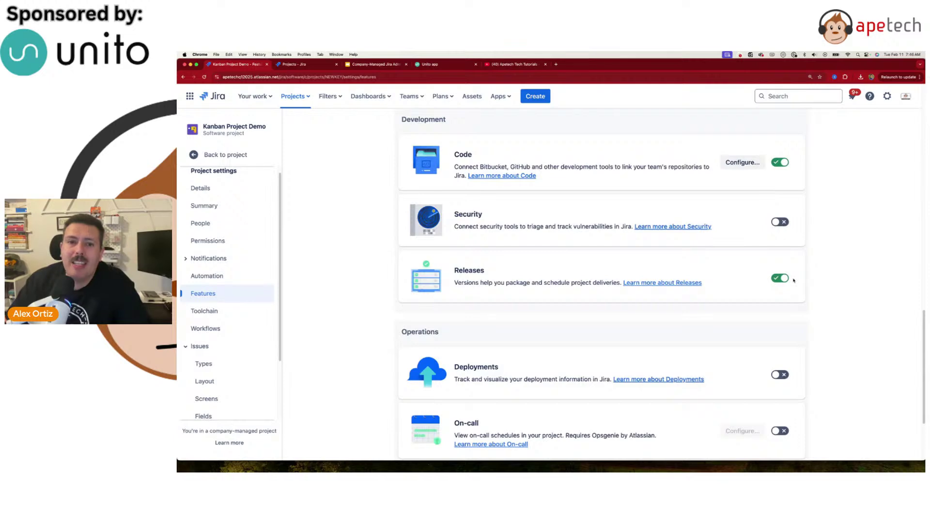
scroll(793, 279, up, 8)
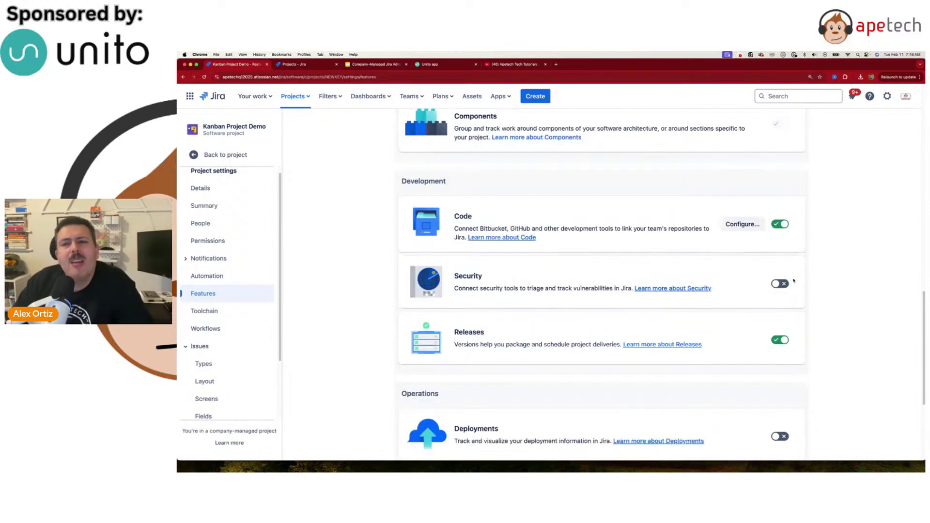
scroll(860, 277, up, 2)
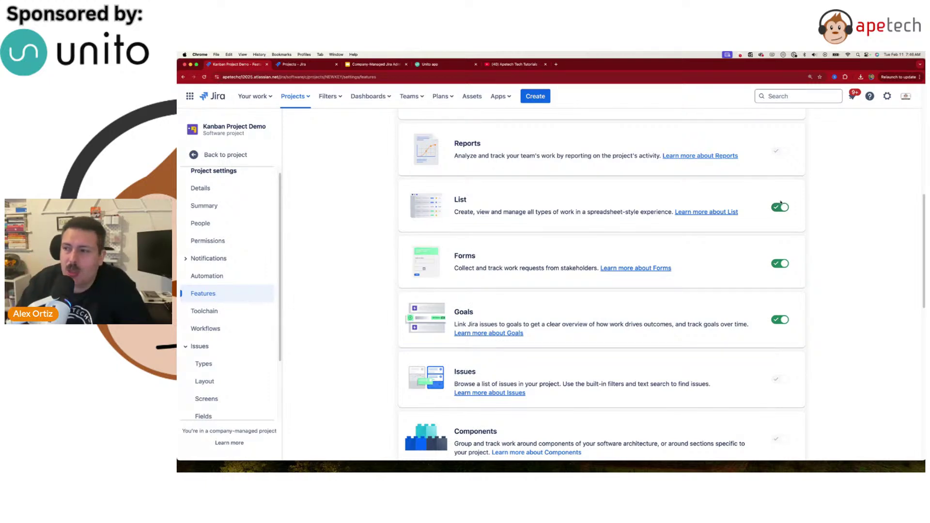
Open the project's Toolchain settings, then go to the personal notification settings and review the project and issue email preferences.
click(241, 310)
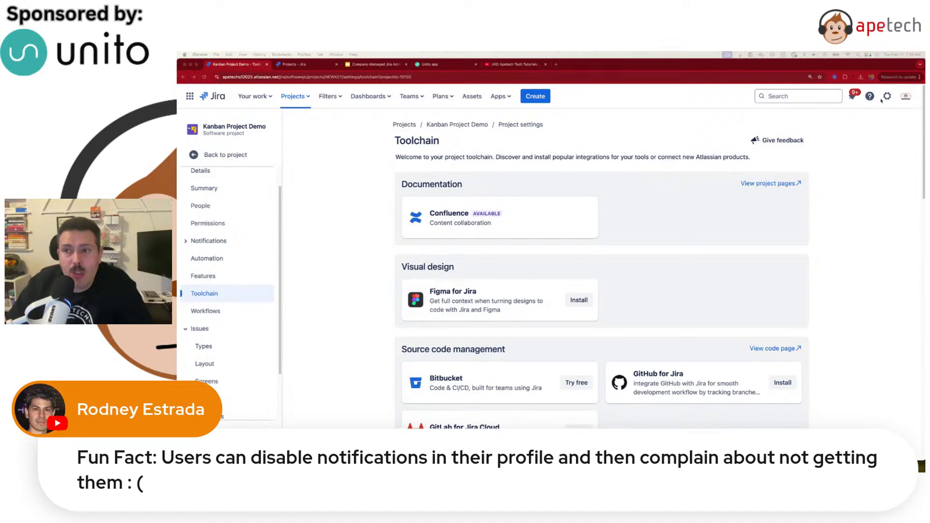
click(904, 97)
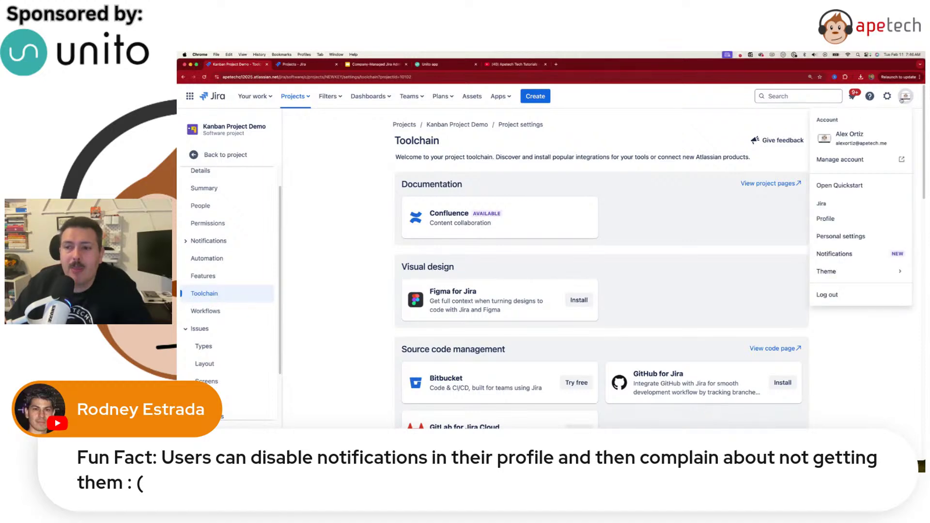
click(846, 253)
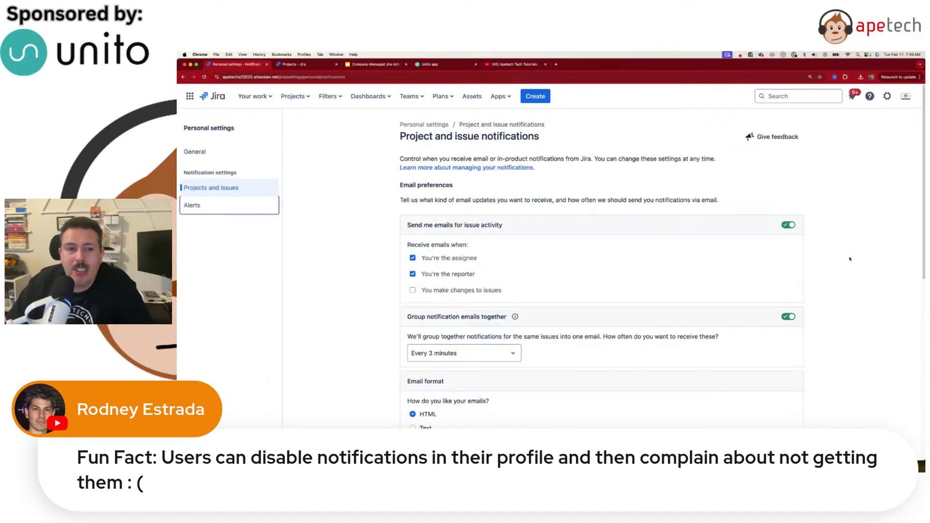
scroll(421, 269, down, 3)
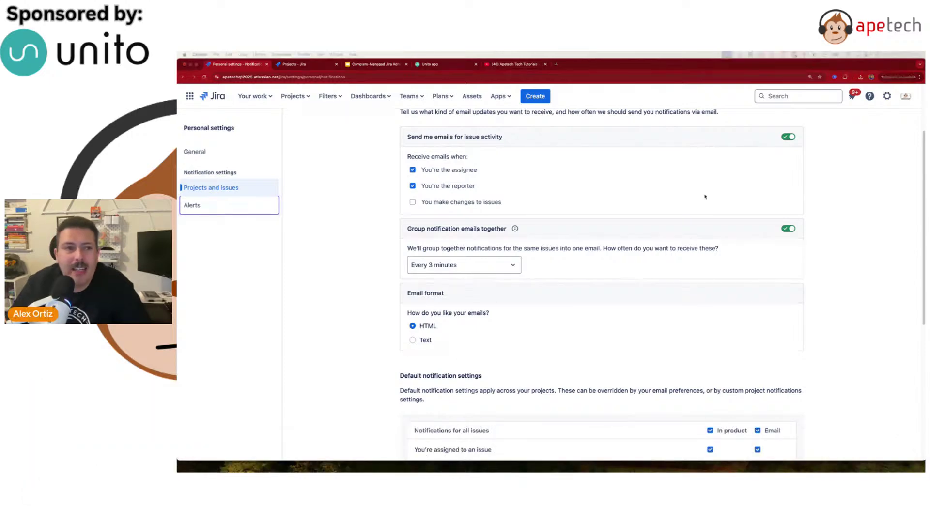
scroll(723, 210, up, 2)
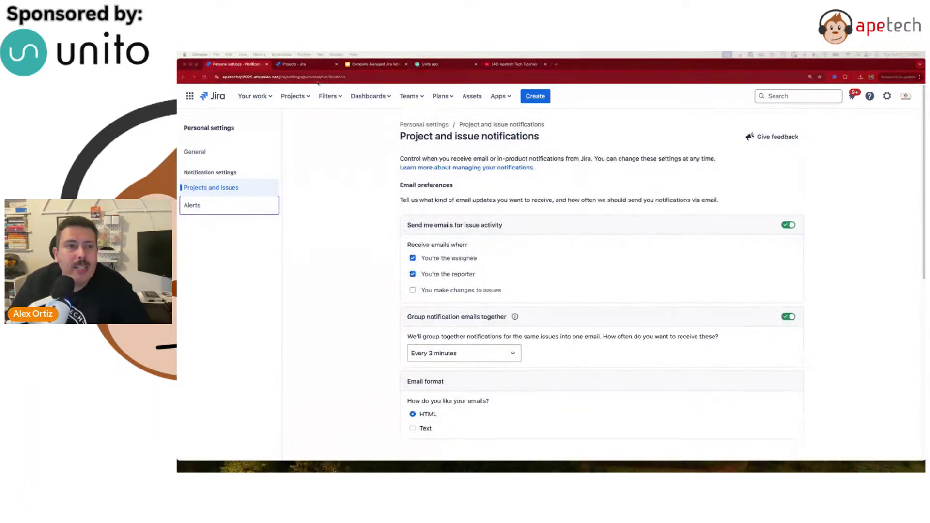
Return to the Kanban Project Demo's Toolchain settings and examine the integrations offered from documentation through security.
click(291, 65)
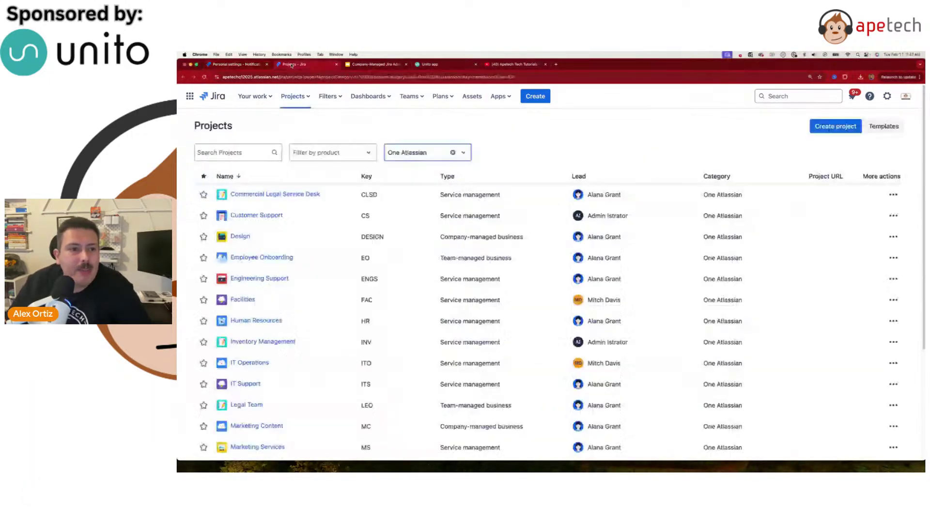
click(243, 65)
click(184, 77)
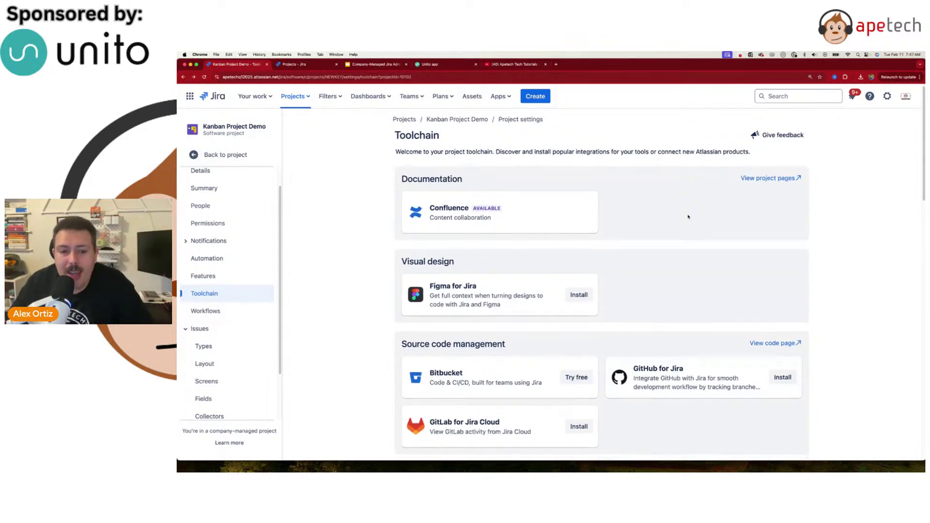
scroll(688, 216, down, 1)
scroll(688, 217, down, 5)
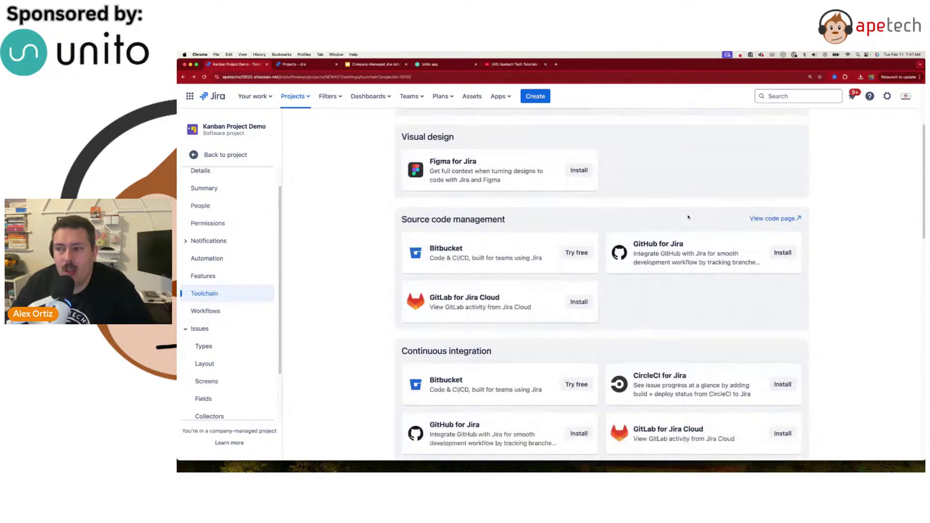
scroll(688, 217, down, 2)
scroll(688, 217, down, 1)
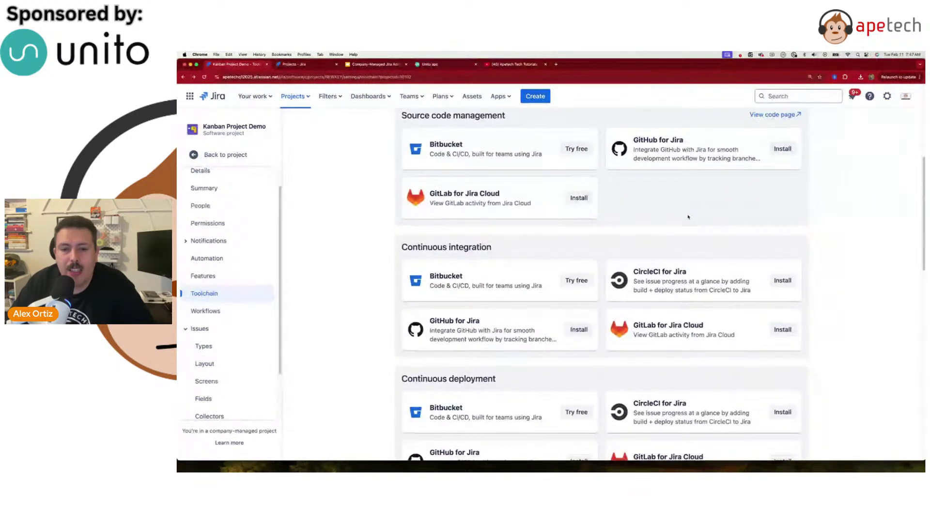
scroll(687, 217, down, 5)
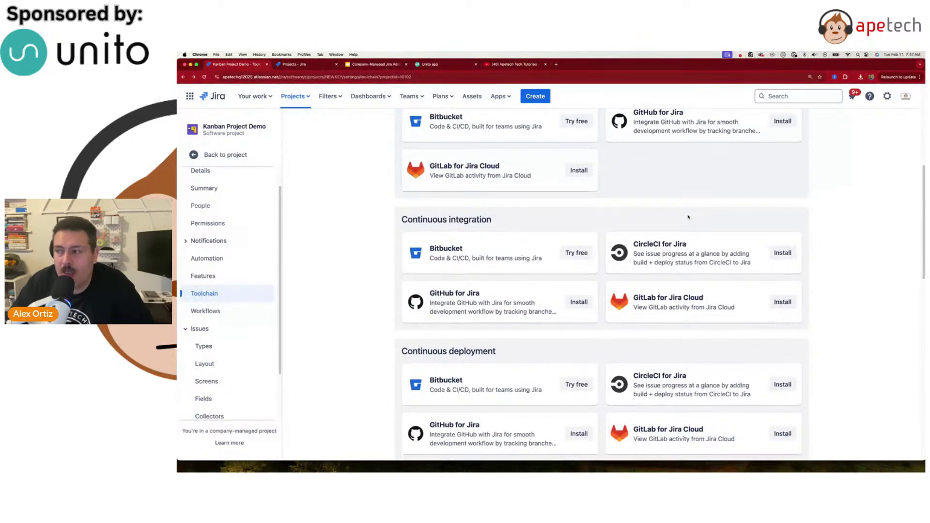
scroll(688, 217, down, 9)
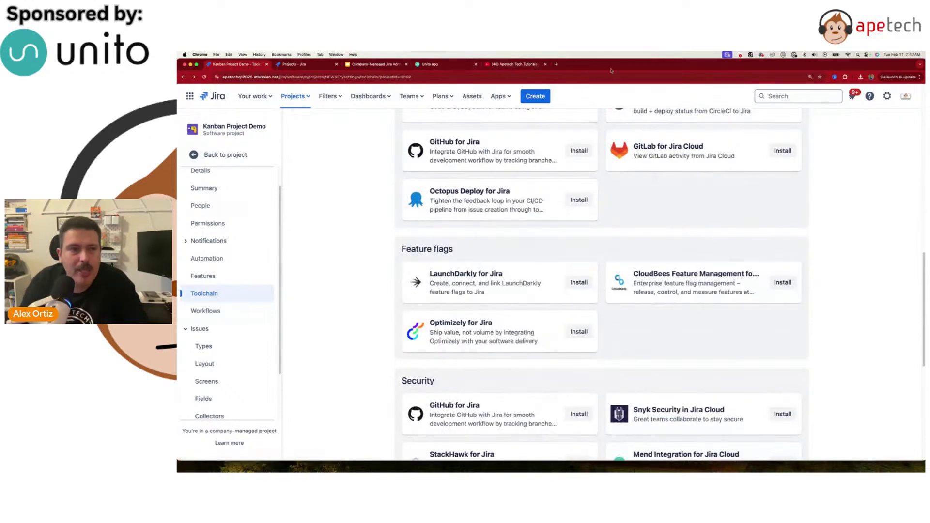
Open linktr.ee/apetech in a new browser tab and follow its Atlassian DevOps Toolchain book link to the Amazon page.
click(555, 64)
text(linktr.ee/apetech)
key(Return)
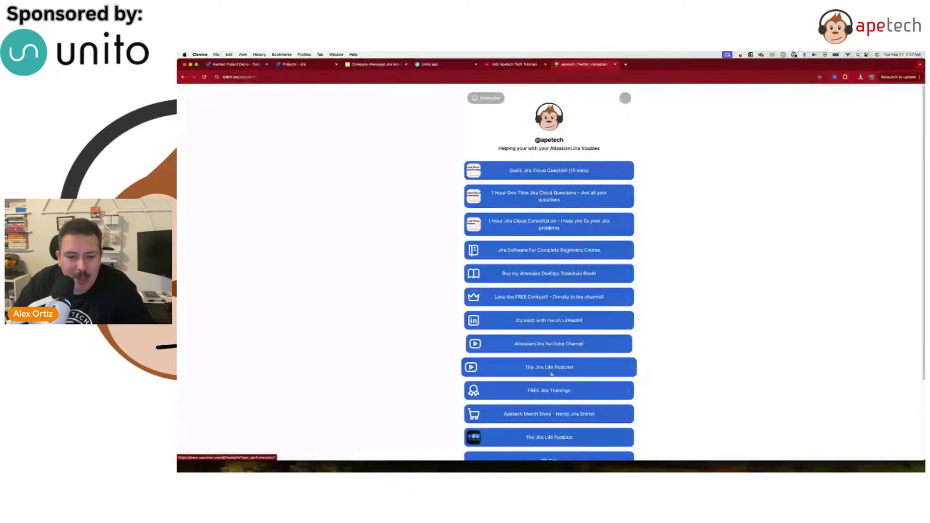
scroll(557, 367, down, 3)
scroll(557, 367, up, 3)
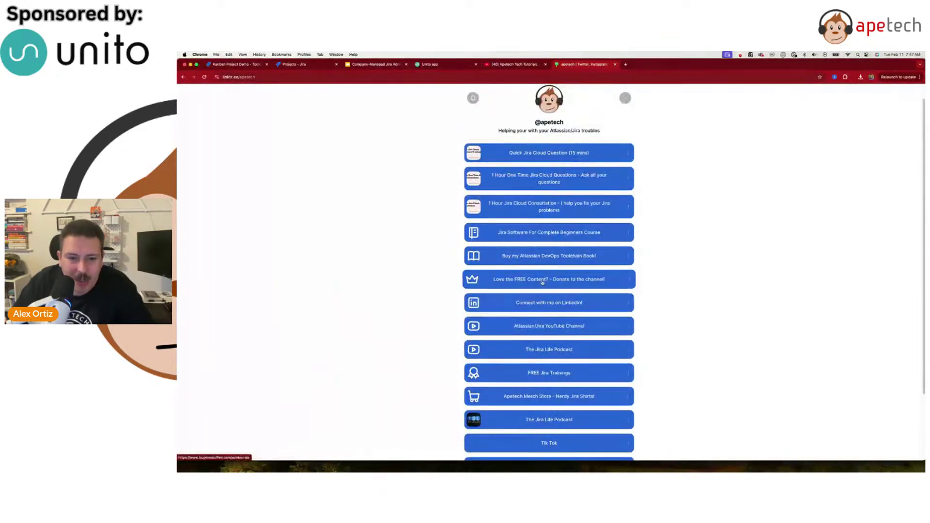
click(543, 258)
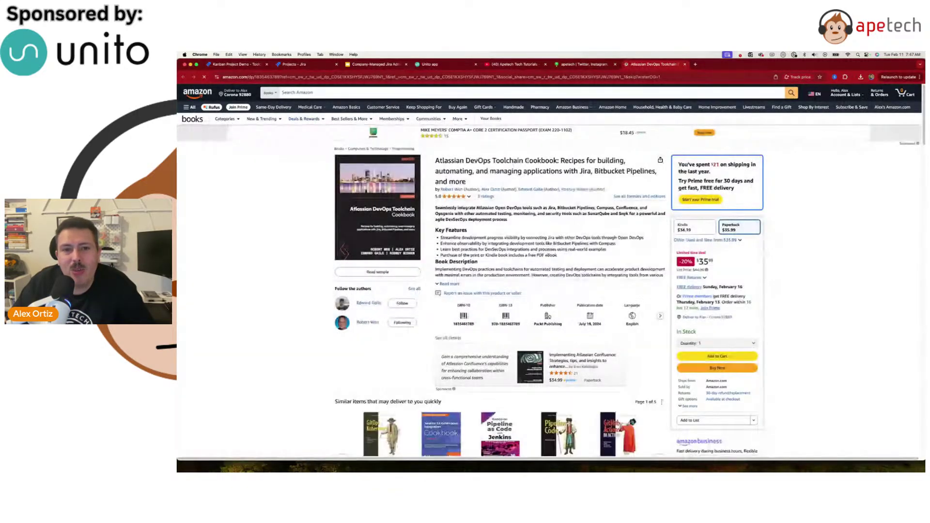
drag(523, 161, 493, 162)
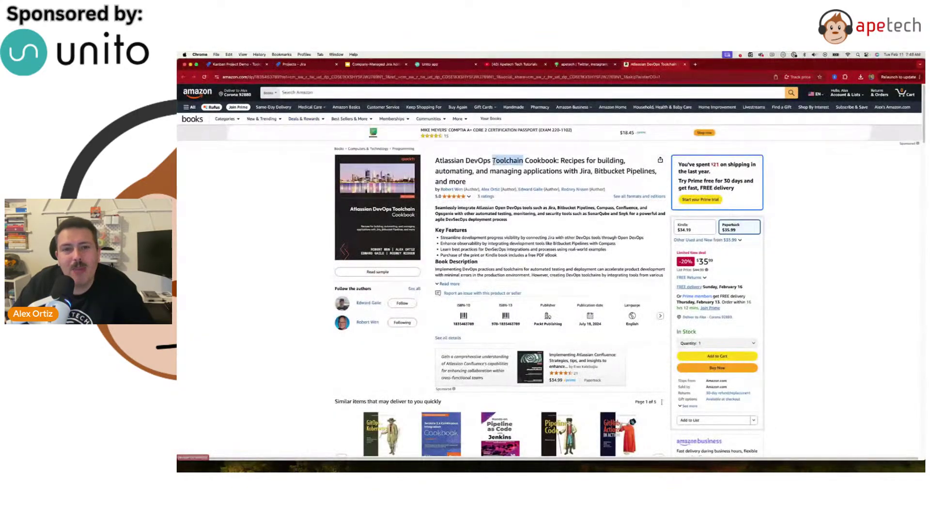
Revisit the top of the Toolchain settings, then return to the book's Amazon page and look at its paperback price.
click(255, 65)
scroll(382, 147, up, 10)
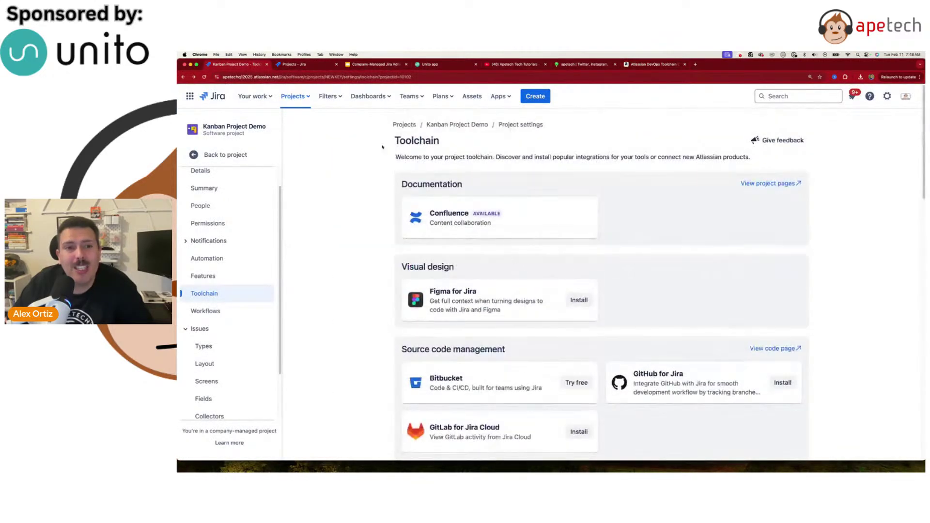
click(646, 65)
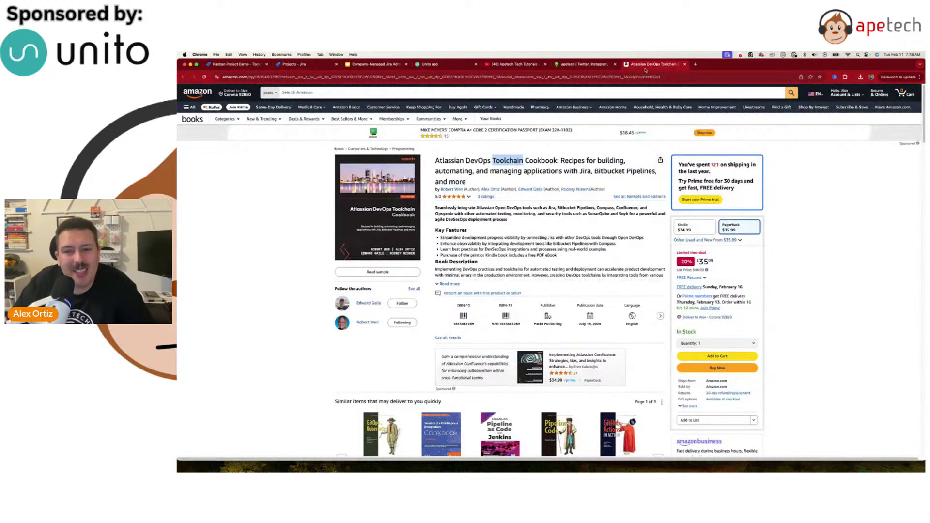
drag(714, 264, 696, 262)
click(725, 267)
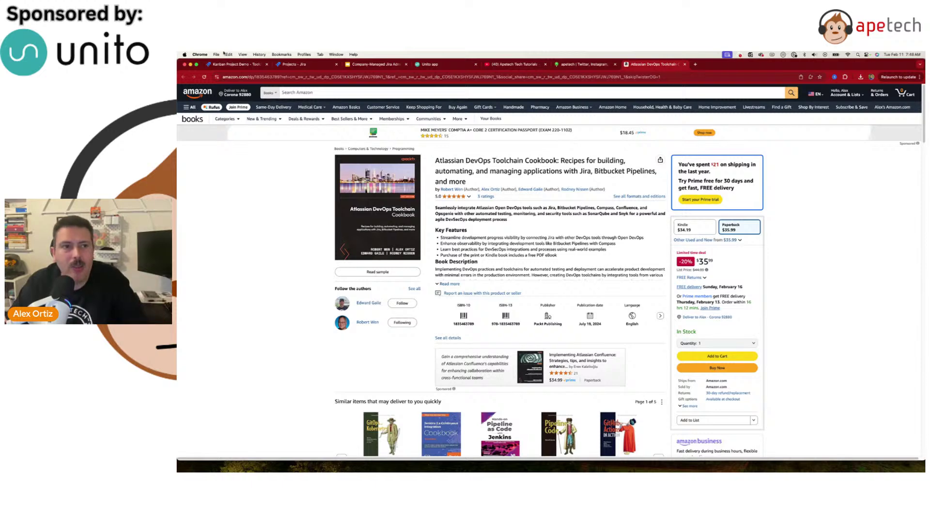
Go back to the Toolchain settings and look through the integrations down to the Incidents and On-call sections.
click(224, 68)
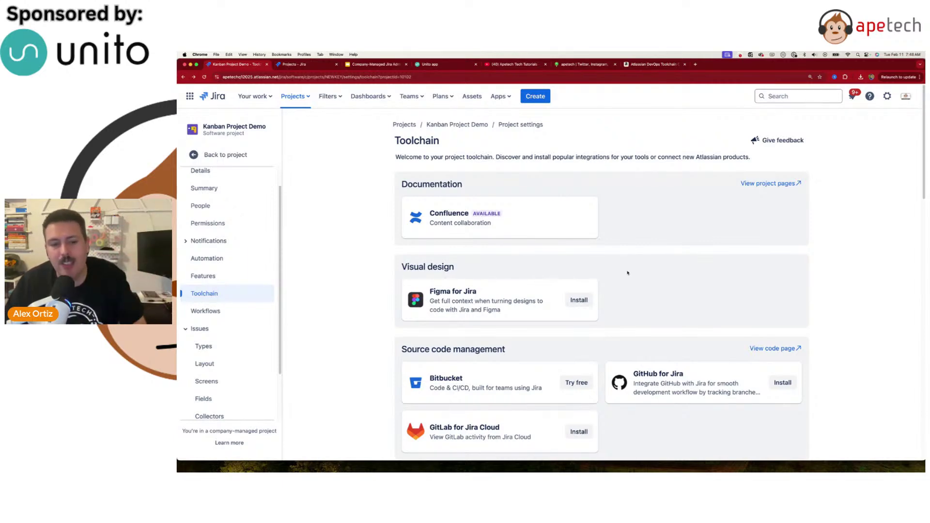
scroll(627, 273, down, 10)
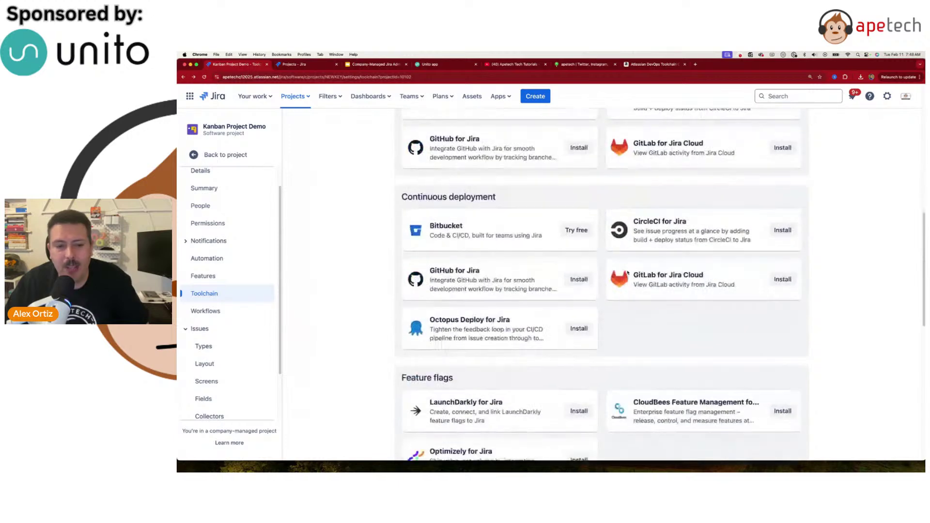
scroll(628, 273, down, 10)
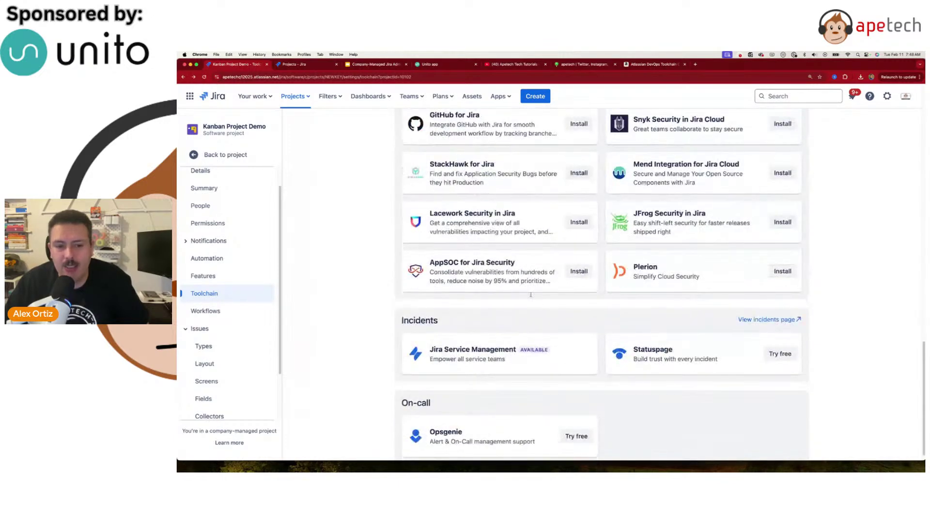
scroll(531, 294, down, 1)
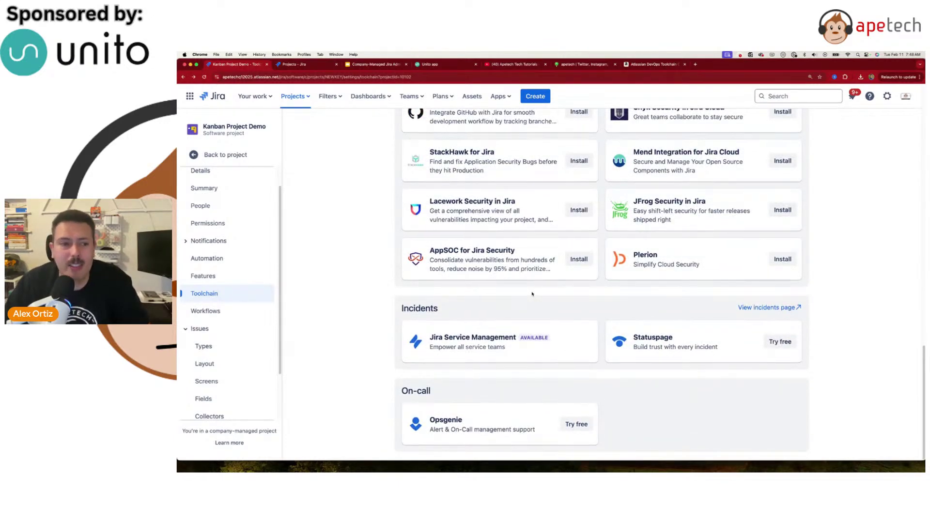
scroll(532, 295, up, 10)
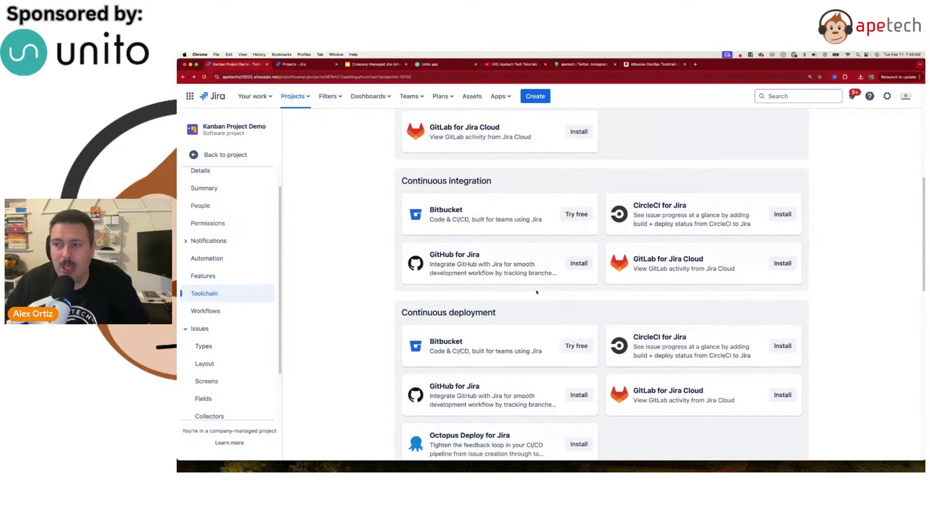
Open the project's Workflows settings, view the Software Simplified Workflow for Project KPD as a diagram, and close it.
click(219, 313)
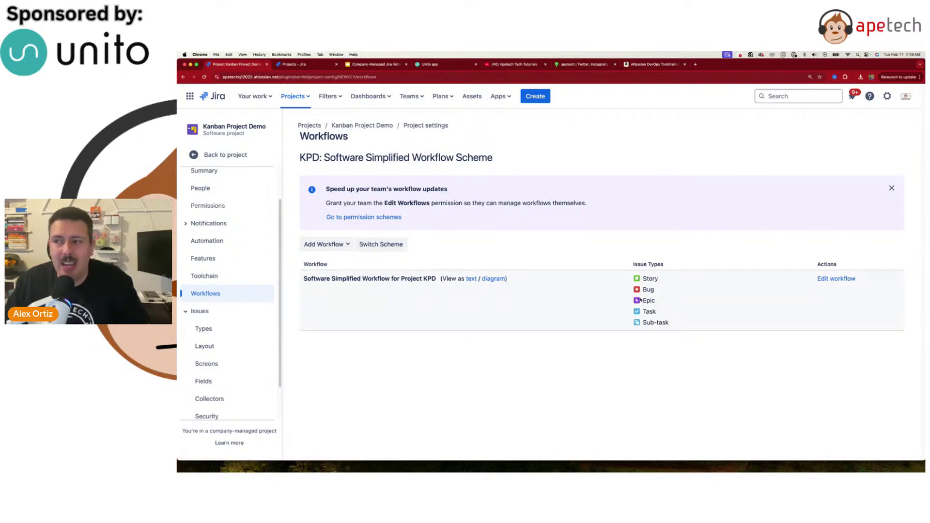
mouse_move(640, 300)
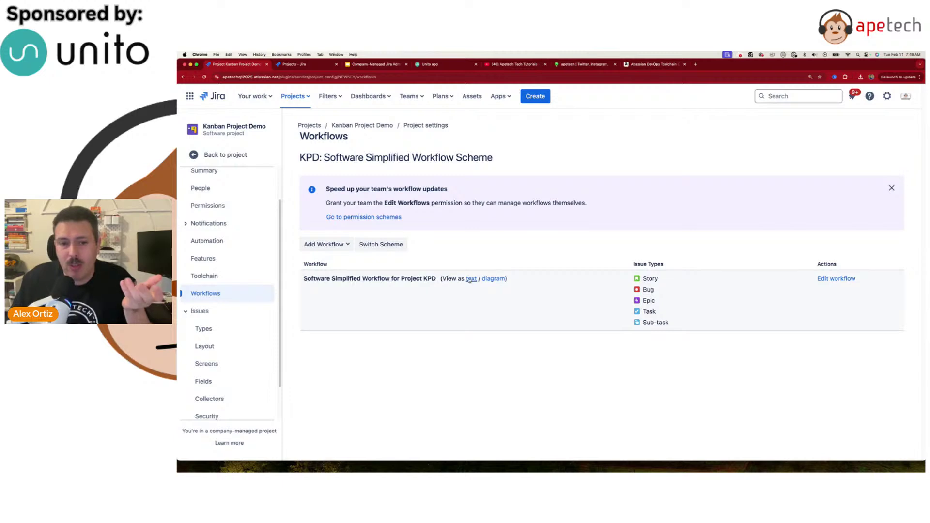
click(492, 279)
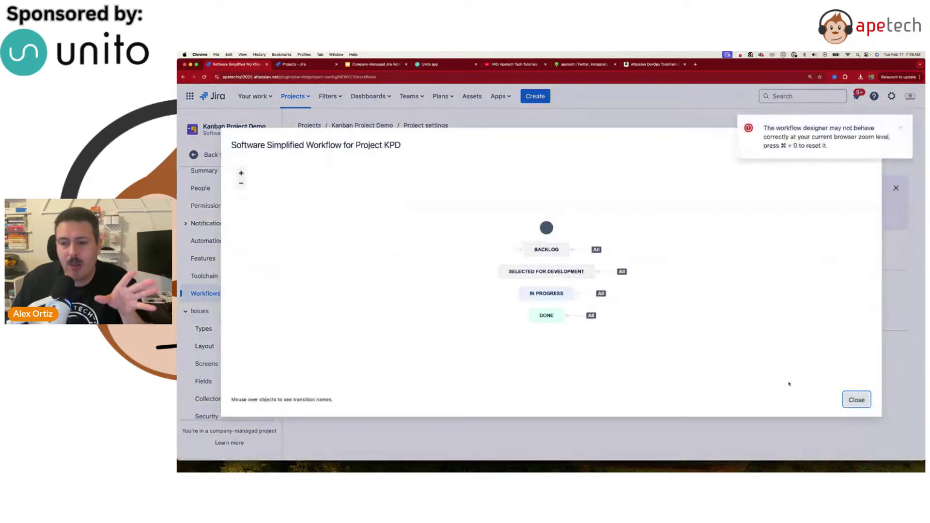
click(853, 400)
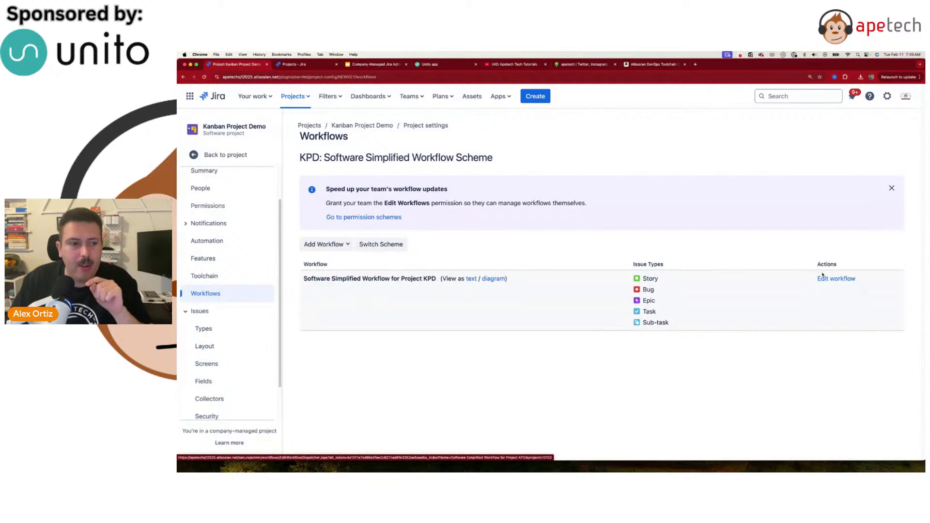
Open the project's Permissions settings and highlight the Edit Workflows permission to check who holds it.
click(224, 207)
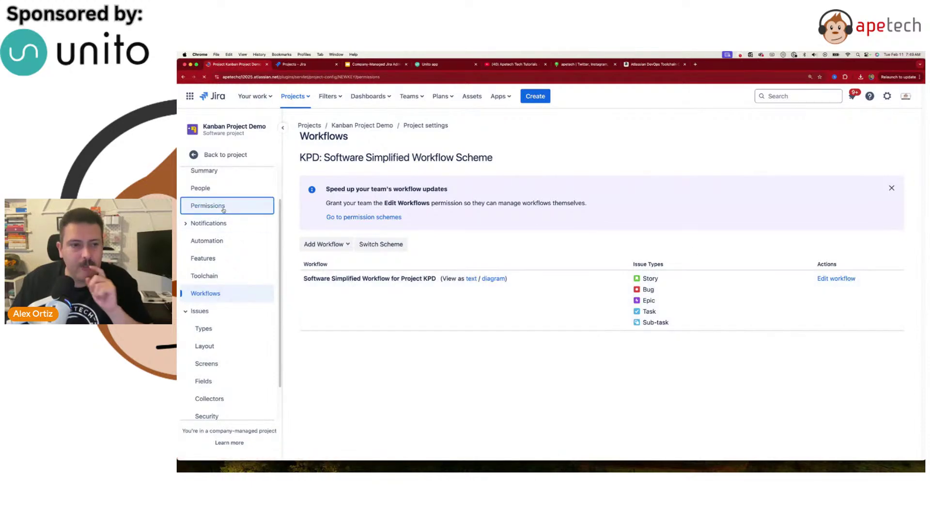
scroll(449, 273, down, 2)
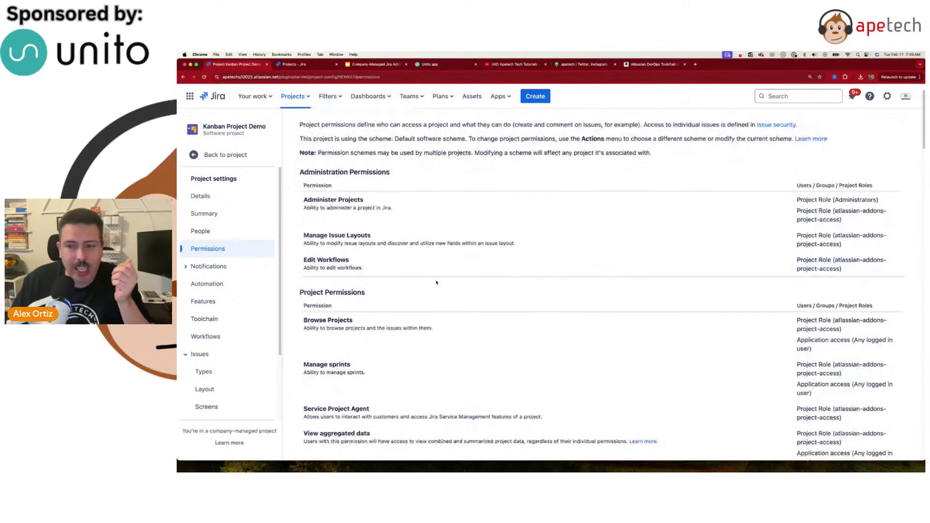
mouse_move(304, 261)
mouse_down()
mouse_move(360, 269)
mouse_move(301, 259)
mouse_up()
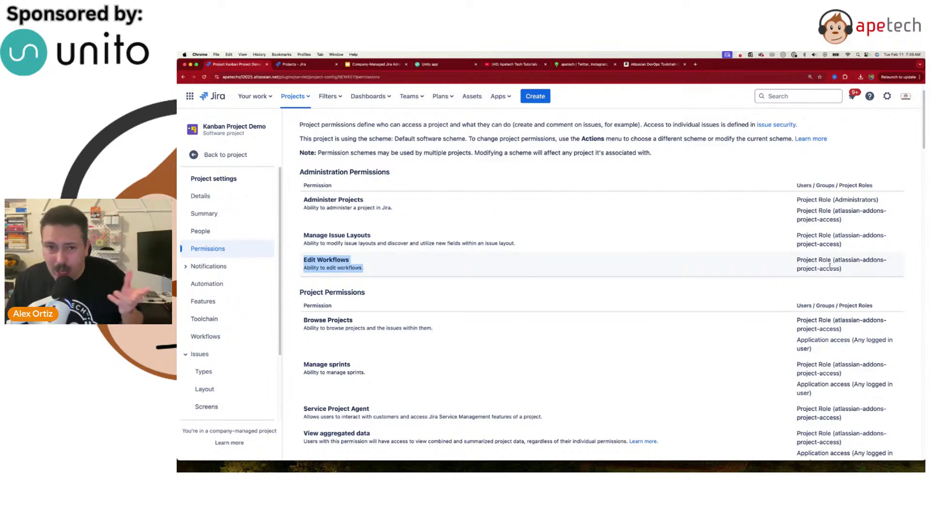
Open the Software Simplified Workflow for Project KPD for editing from the project's Workflows settings.
click(203, 338)
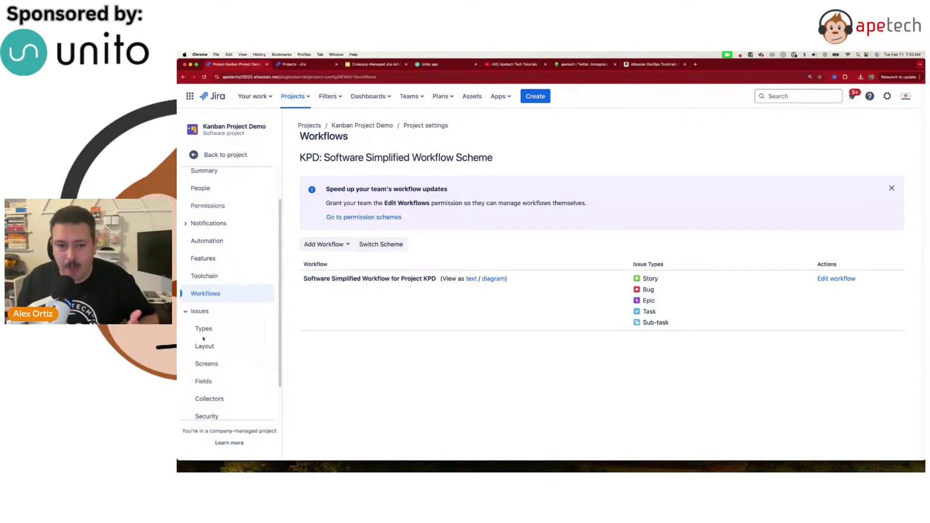
click(827, 278)
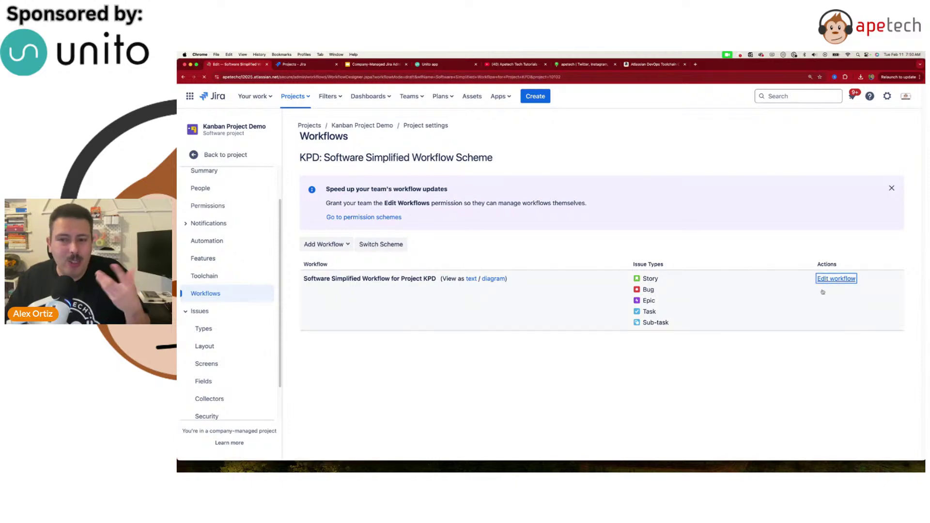
scroll(629, 300, down, 2)
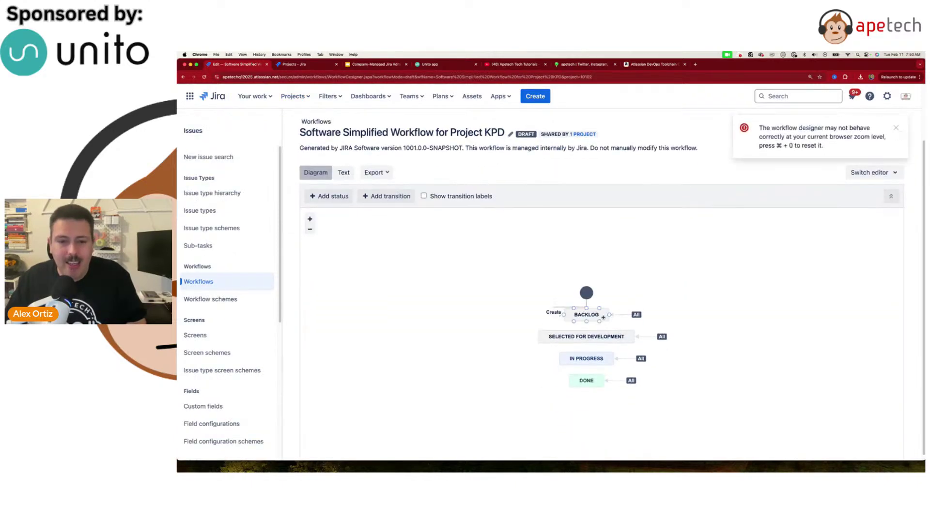
Rename the workflow's Backlog status to New Status, keeping the To Do category, and save it.
click(589, 315)
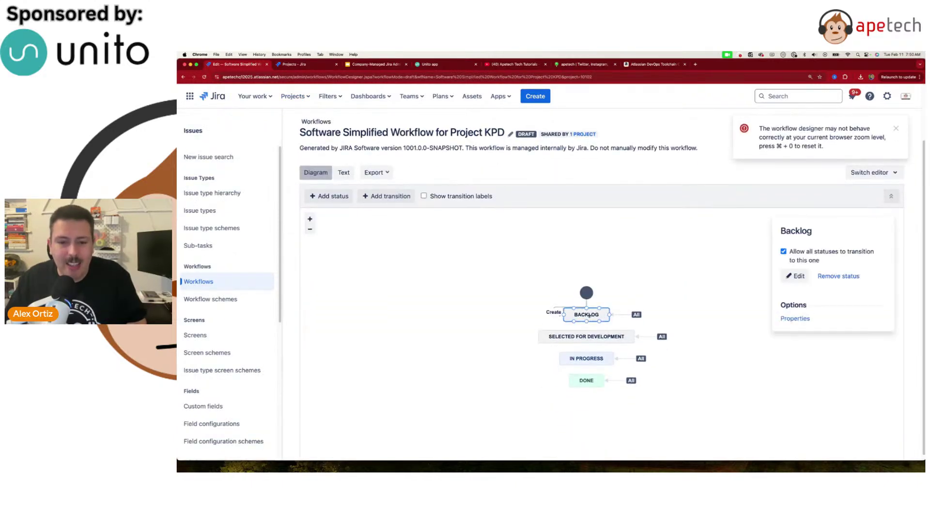
click(797, 276)
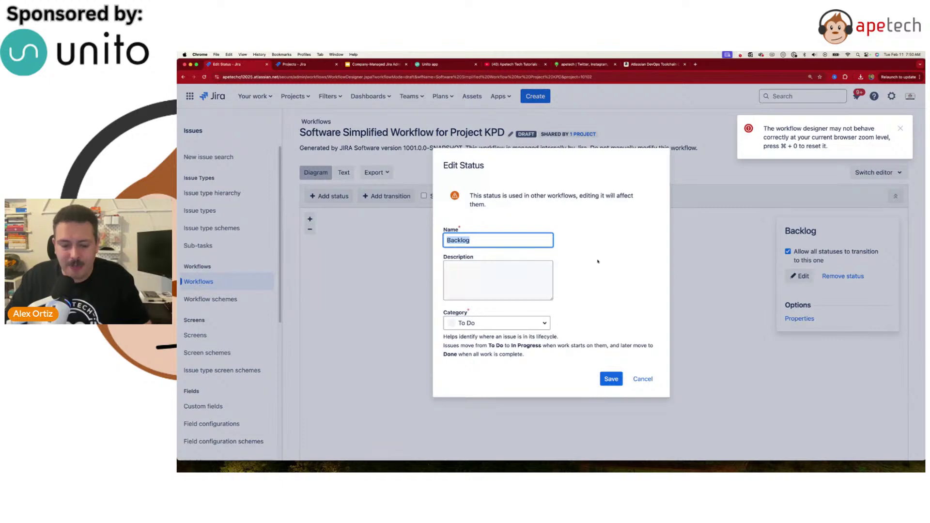
text(New Stat)
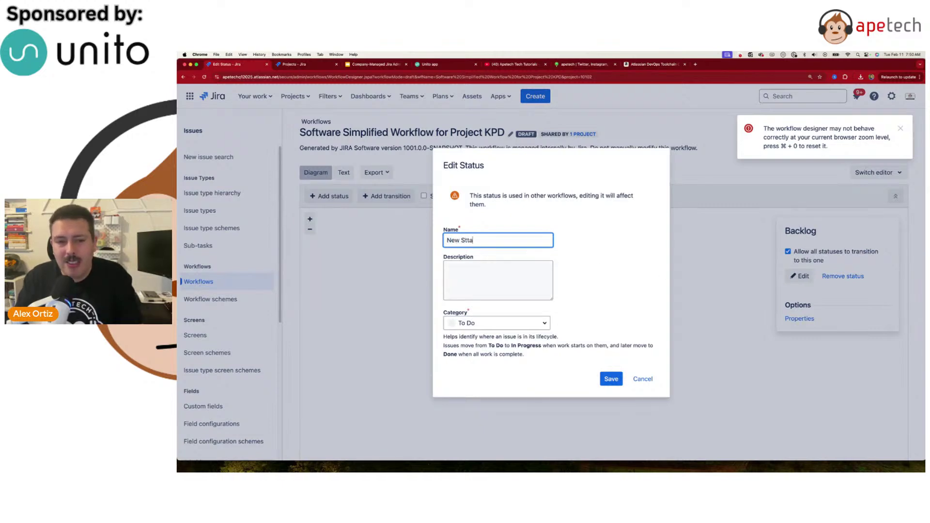
text(us)
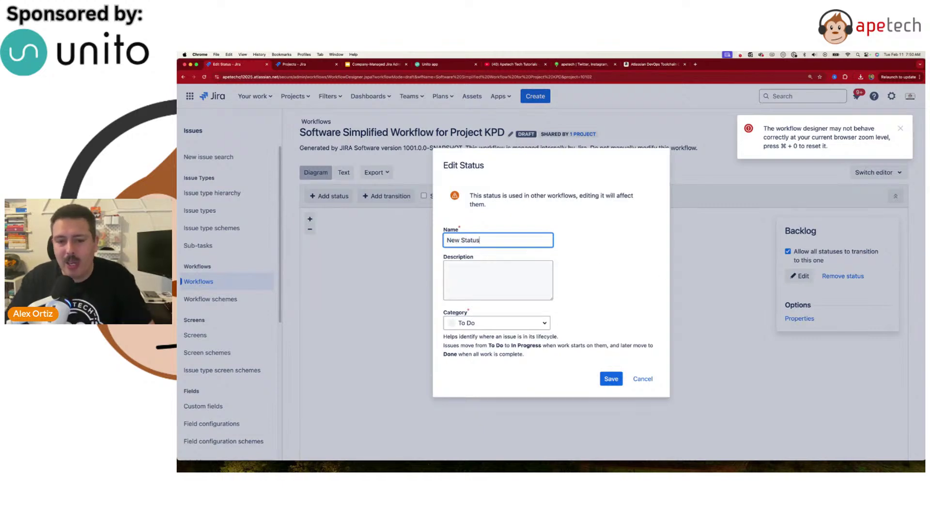
click(616, 380)
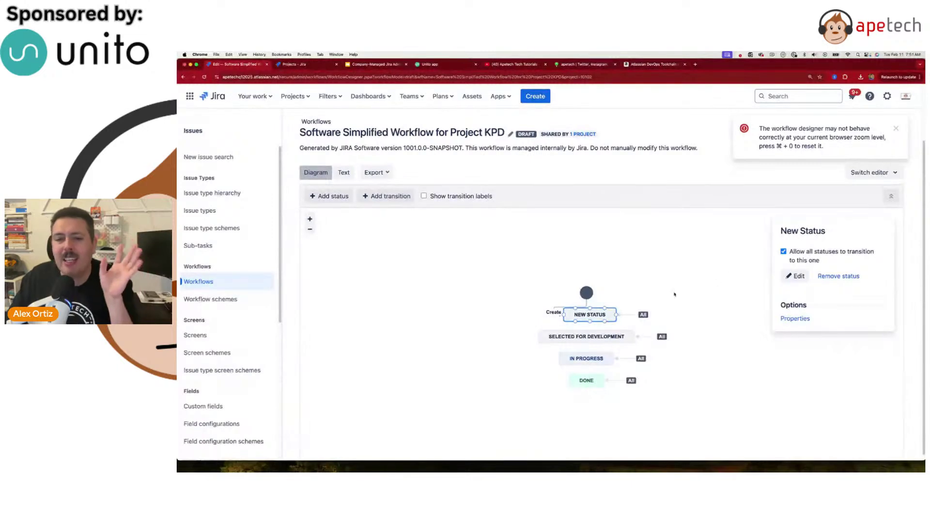
Move the start node higher above the first status in the diagram, and restore that status's name to Backlog.
drag(583, 294, 575, 270)
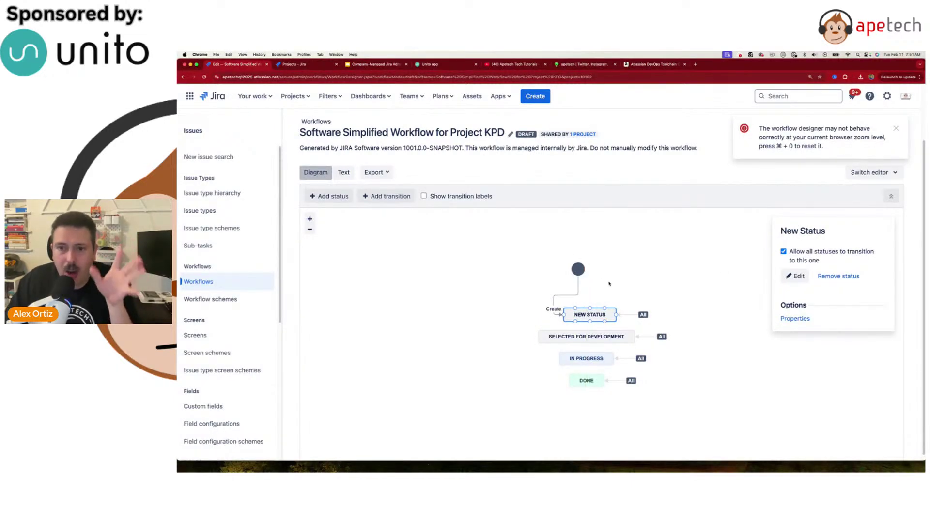
click(793, 277)
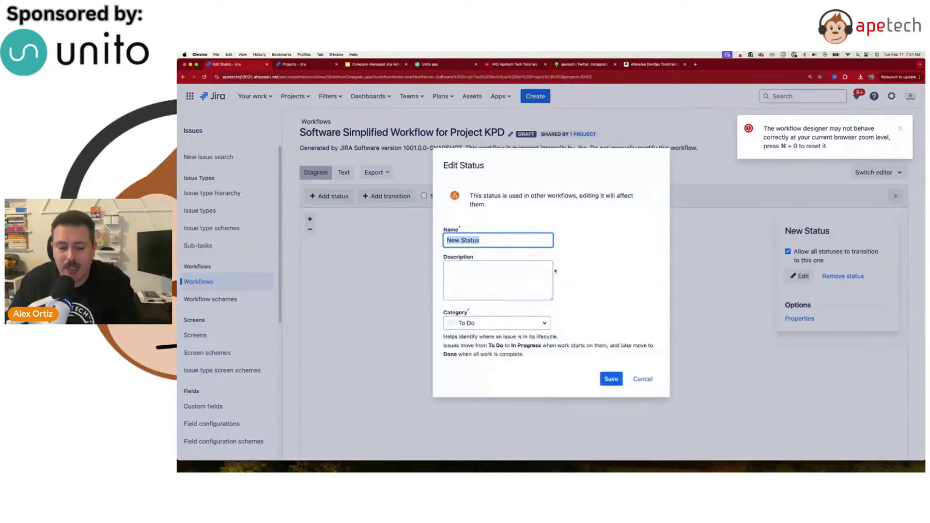
text(Backlog)
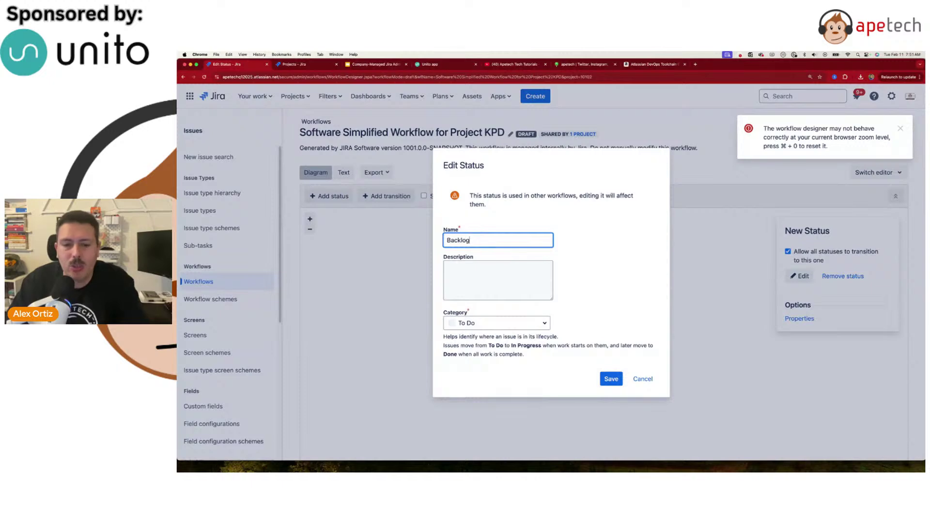
click(609, 380)
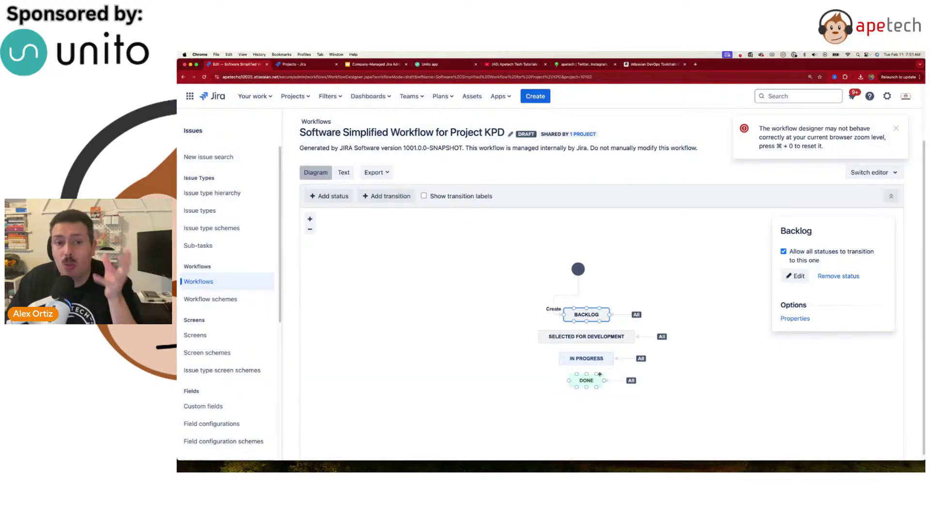
click(710, 332)
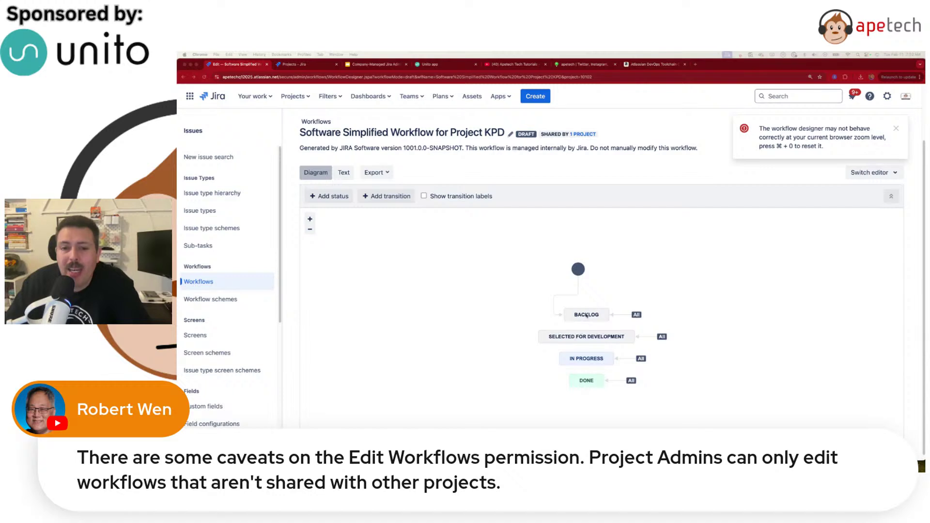
click(588, 315)
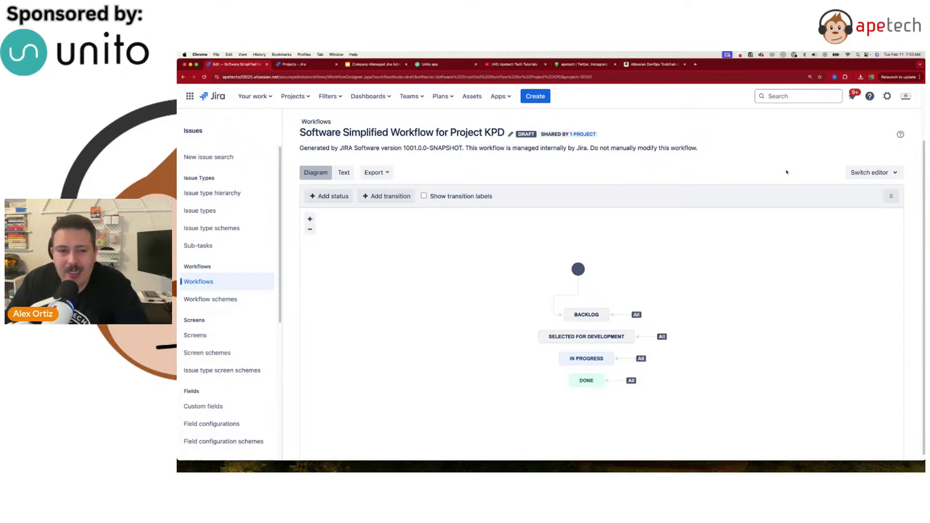
Return to the Kanban Project Demo's Workflows settings and open the project's issue types page.
click(183, 77)
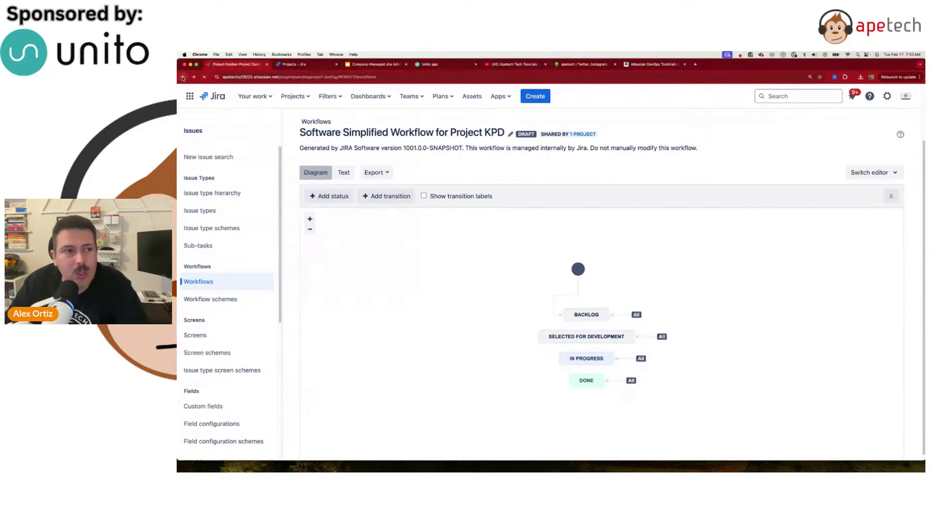
scroll(230, 230, down, 3)
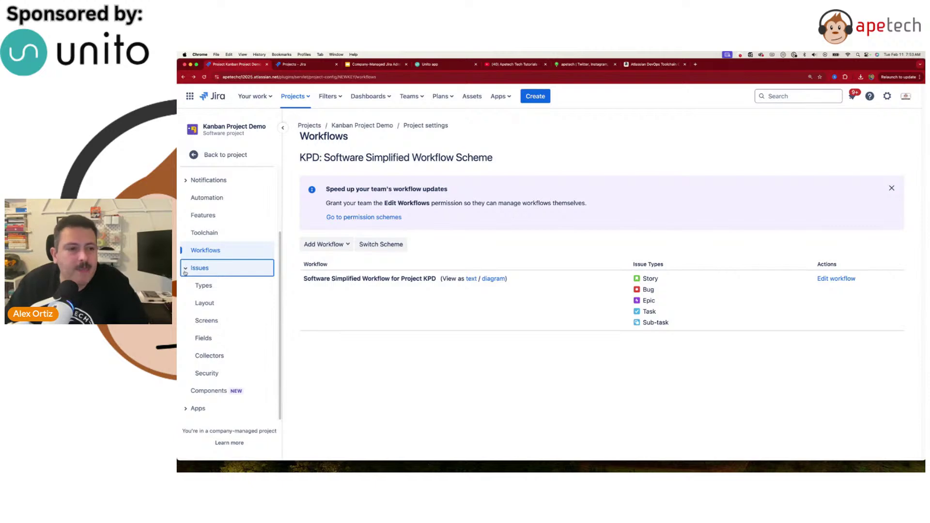
click(185, 270)
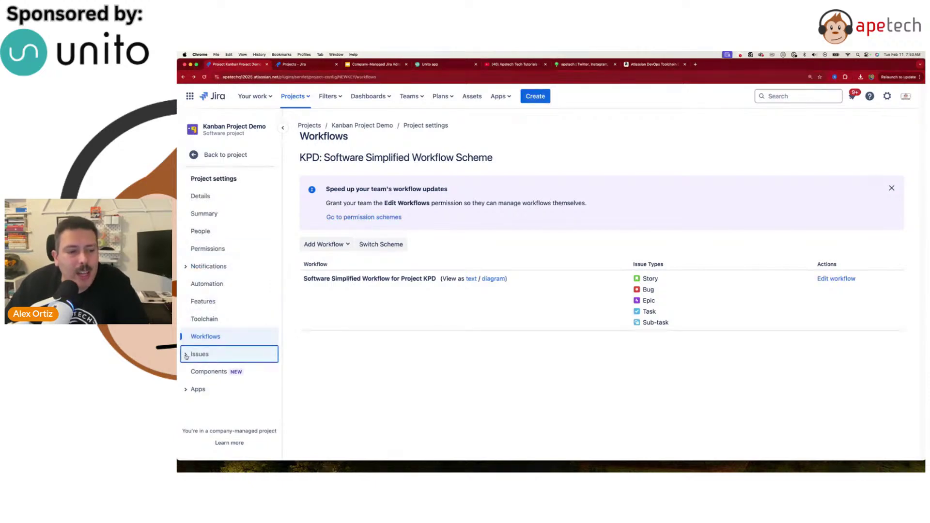
click(186, 355)
click(240, 285)
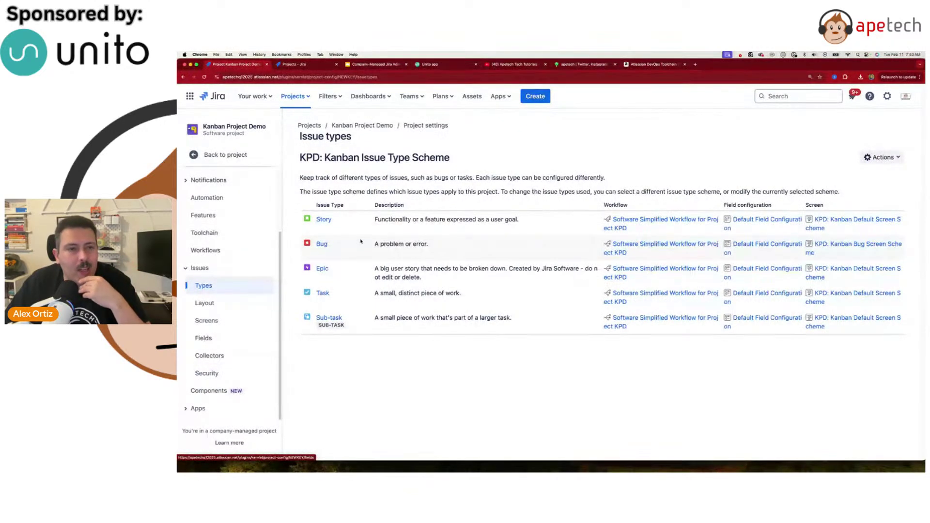
Switch to the Company-Managed Jira Administration slides in Google Slides and present the Apetech Community Led Courses slide full screen.
click(365, 65)
key(Down)
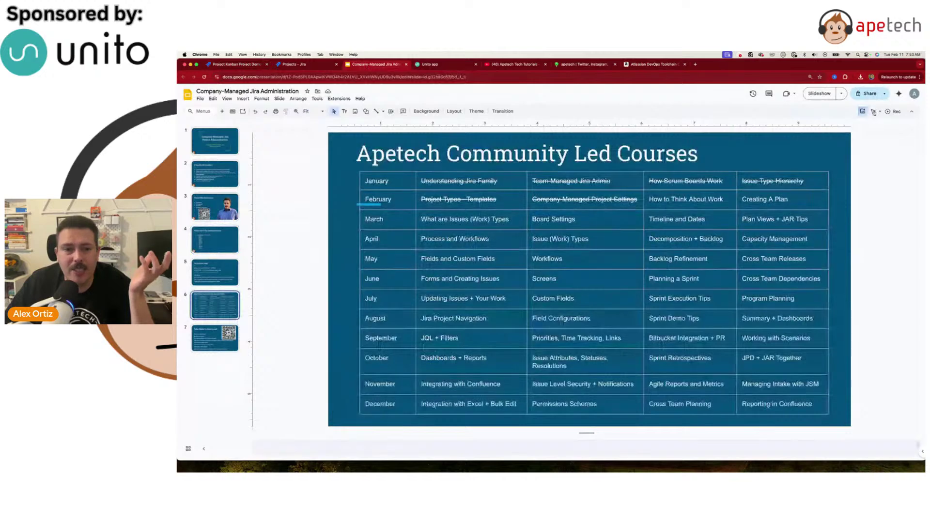
click(819, 94)
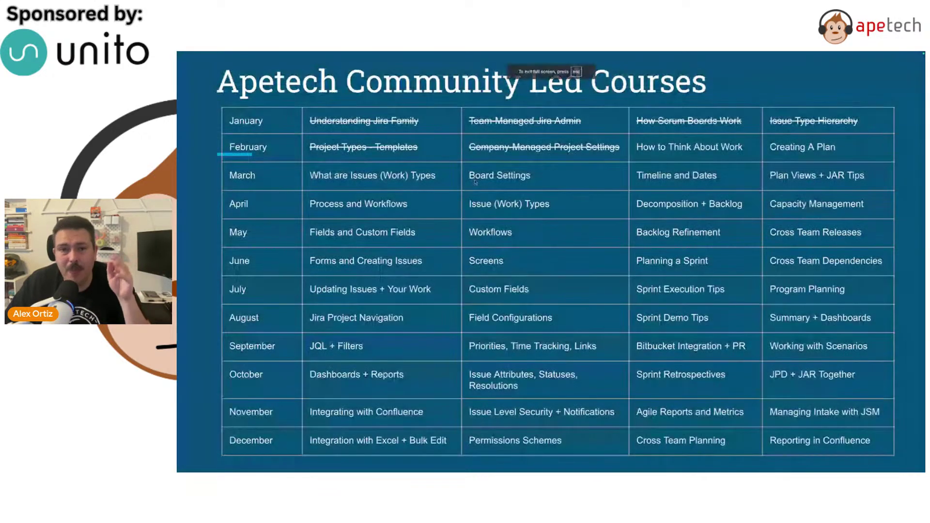